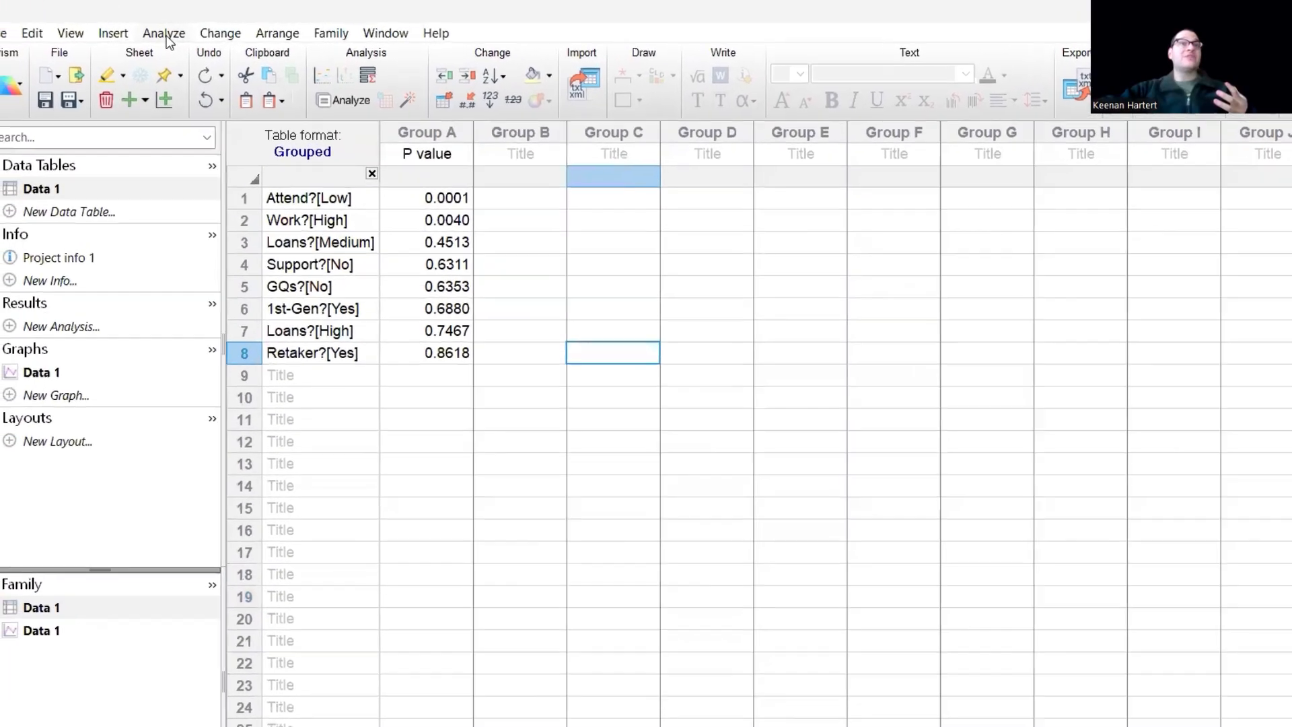
- Browse the analysis options and close them without choosing one
{"action": "left_click", "coordinate": [165, 34]}
{"action": "mouse_move", "coordinate": [278, 98]}
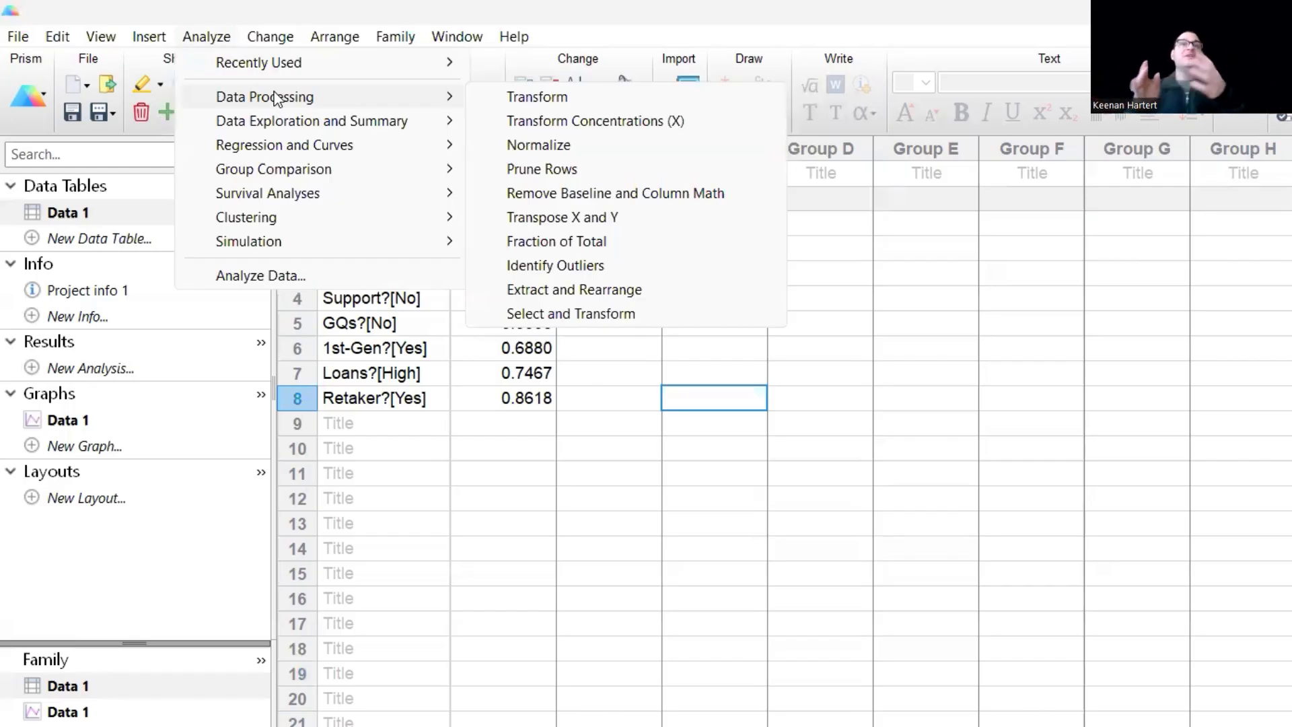
{"action": "left_click", "coordinate": [731, 522]}
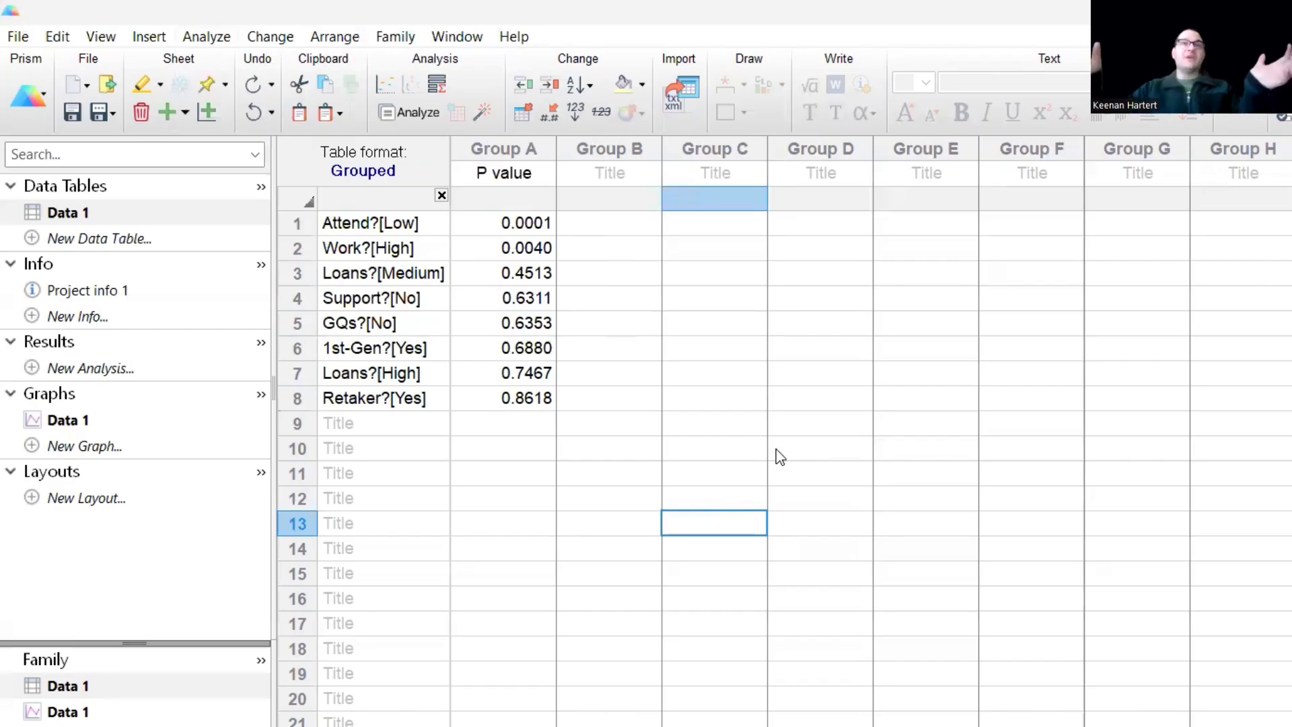
{"action": "left_click", "coordinate": [716, 376]}
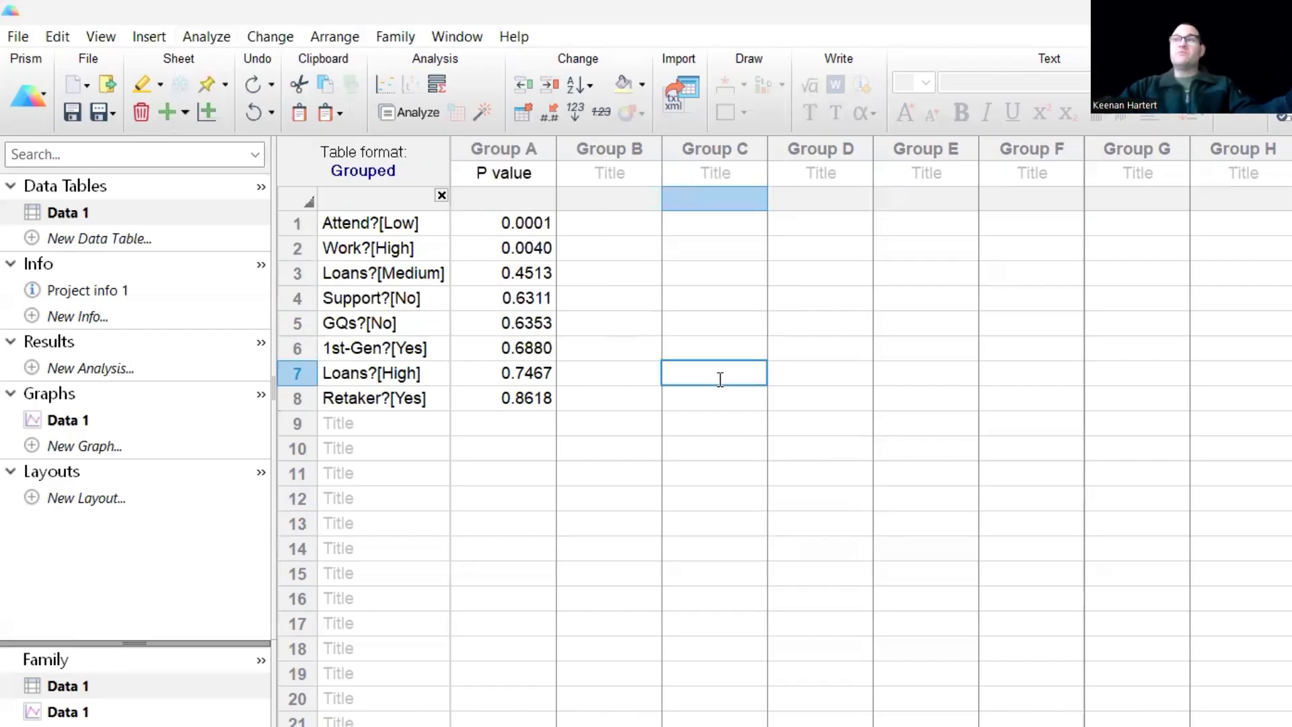
{"action": "left_click", "coordinate": [611, 501]}
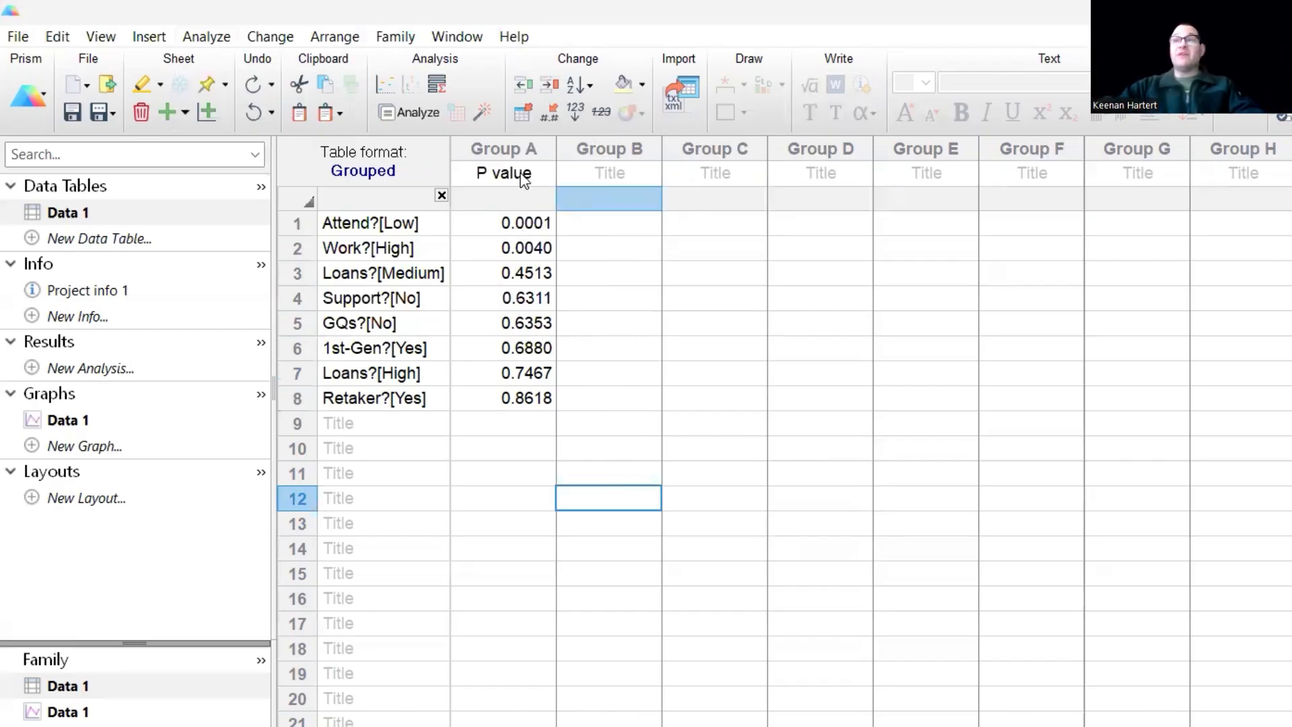
{"action": "left_click", "coordinate": [706, 375]}
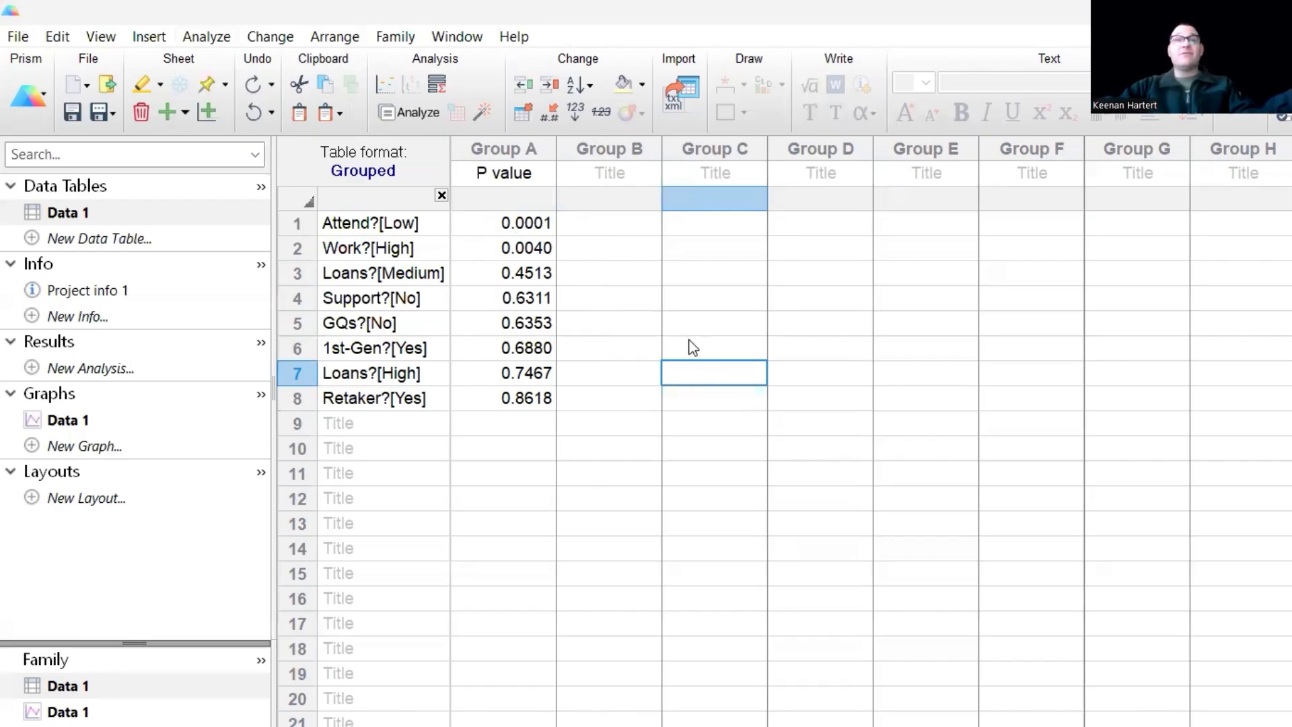
{"action": "left_click", "coordinate": [693, 299]}
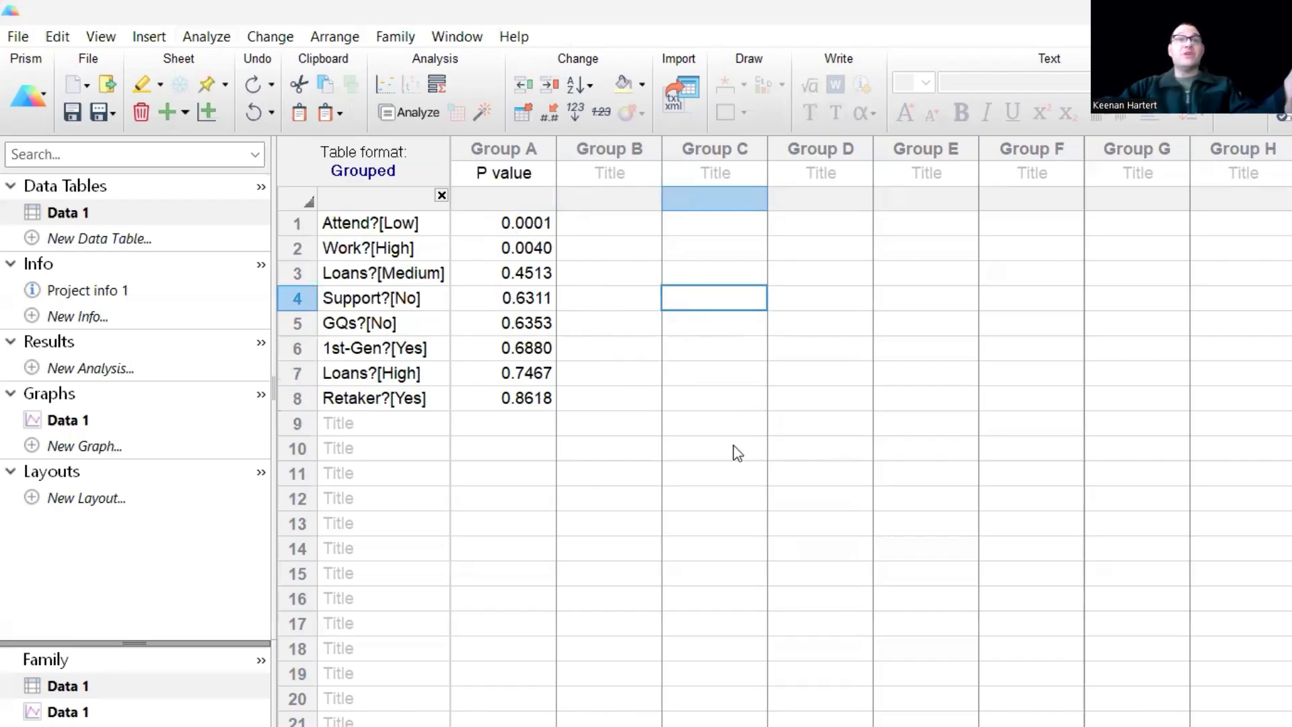
- Highlight the row titles and P values of rows 1–8, then open the Data 1 graph
{"action": "left_click", "coordinate": [727, 424]}
{"action": "left_click_drag", "start_coordinate": [424, 224], "coordinate": [402, 412]}
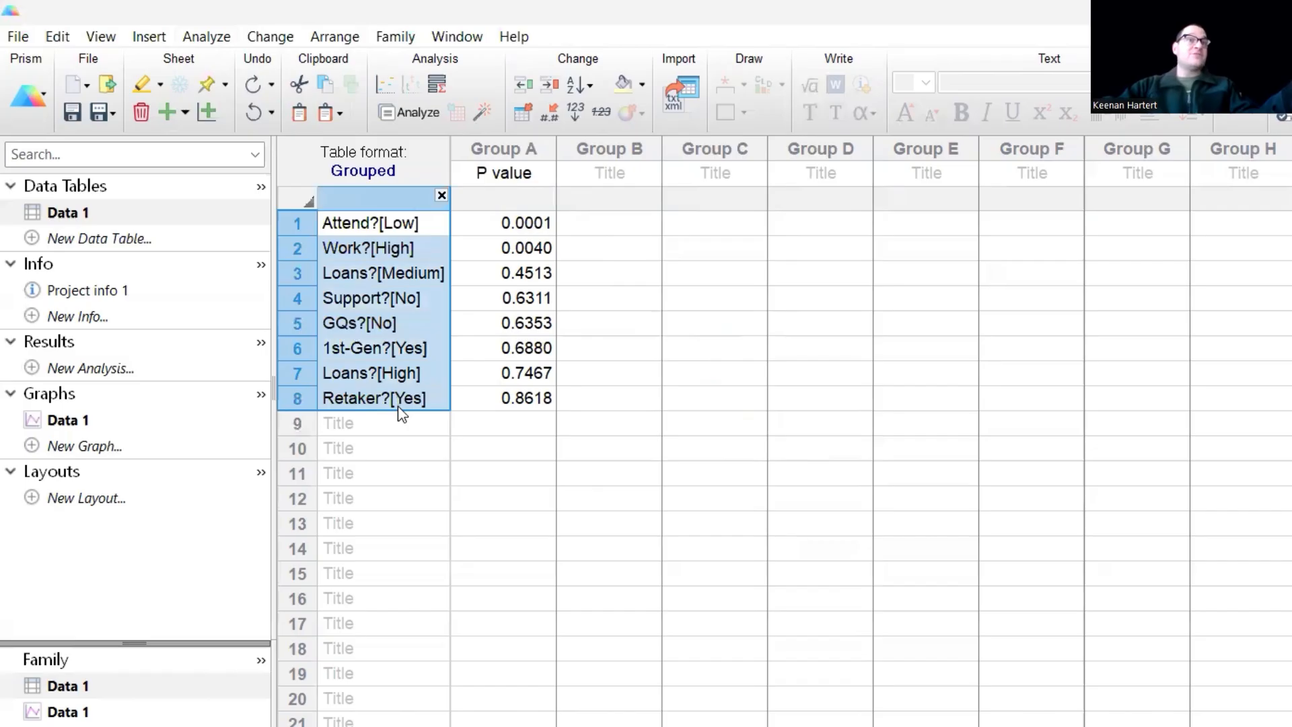
{"action": "left_click_drag", "start_coordinate": [529, 224], "coordinate": [520, 406]}
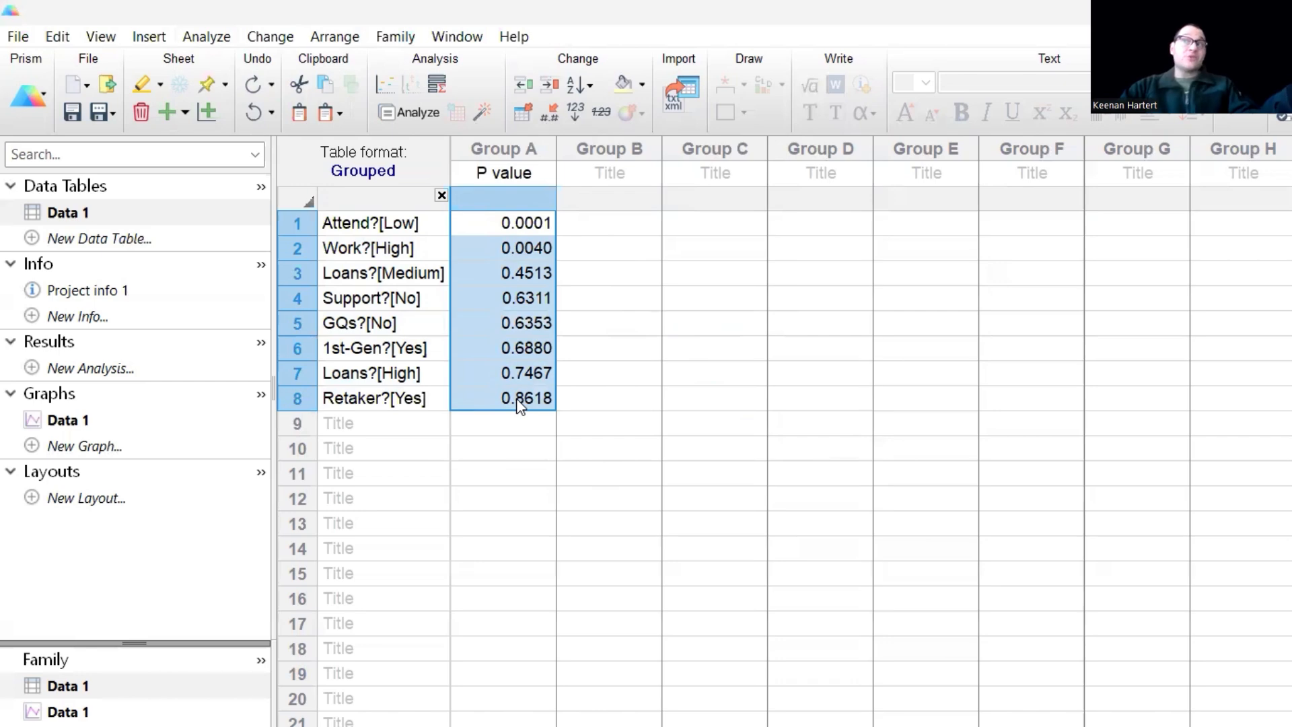
{"action": "left_click", "coordinate": [583, 349]}
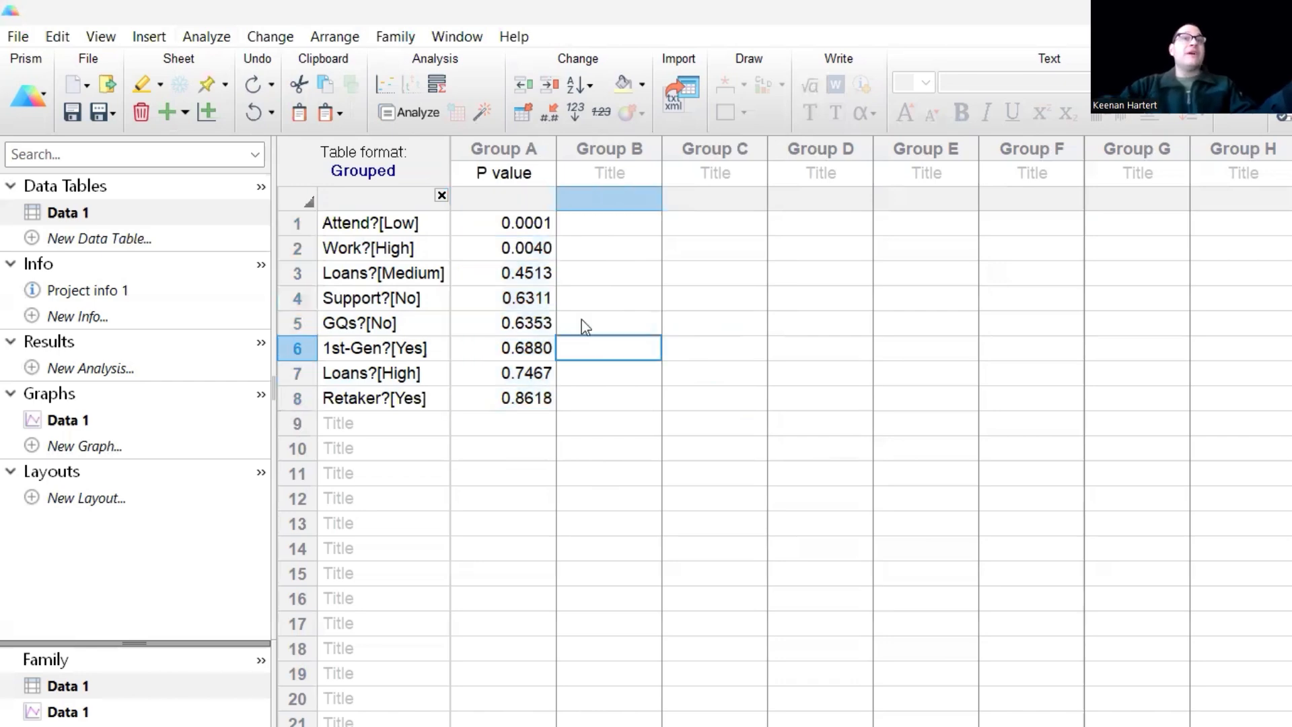
{"action": "left_click", "coordinate": [429, 220]}
{"action": "left_click_drag", "start_coordinate": [419, 249], "coordinate": [535, 261]}
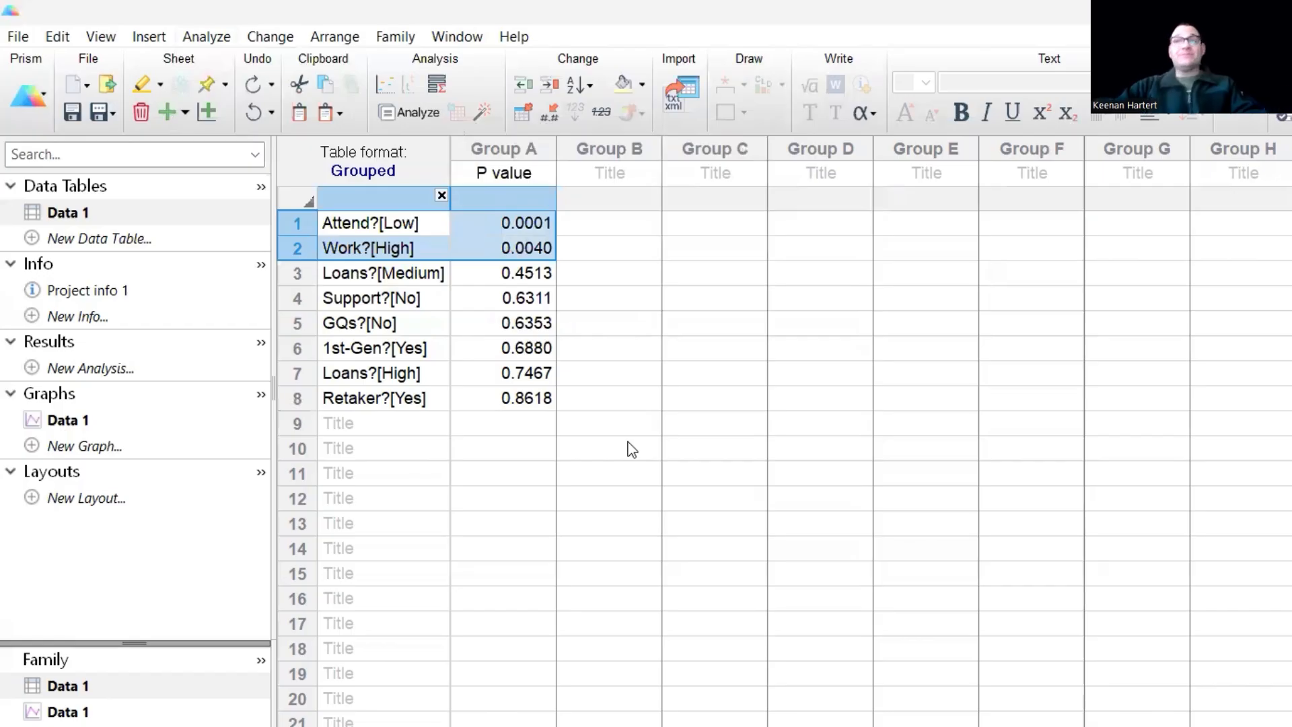
{"action": "left_click", "coordinate": [615, 471]}
{"action": "left_click", "coordinate": [81, 427]}
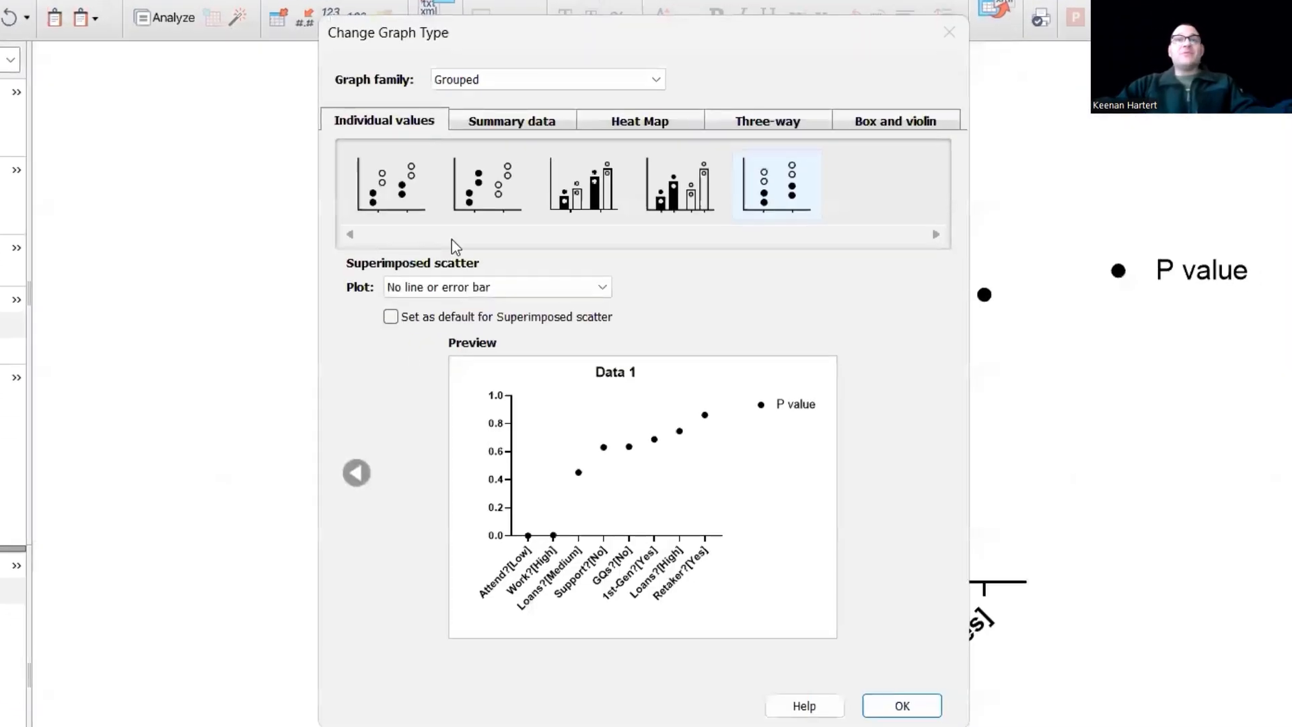
- Change the Data 1 graph to a Summary data separated bar graph, then return to the Data 1 table
{"action": "left_click", "coordinate": [498, 128]}
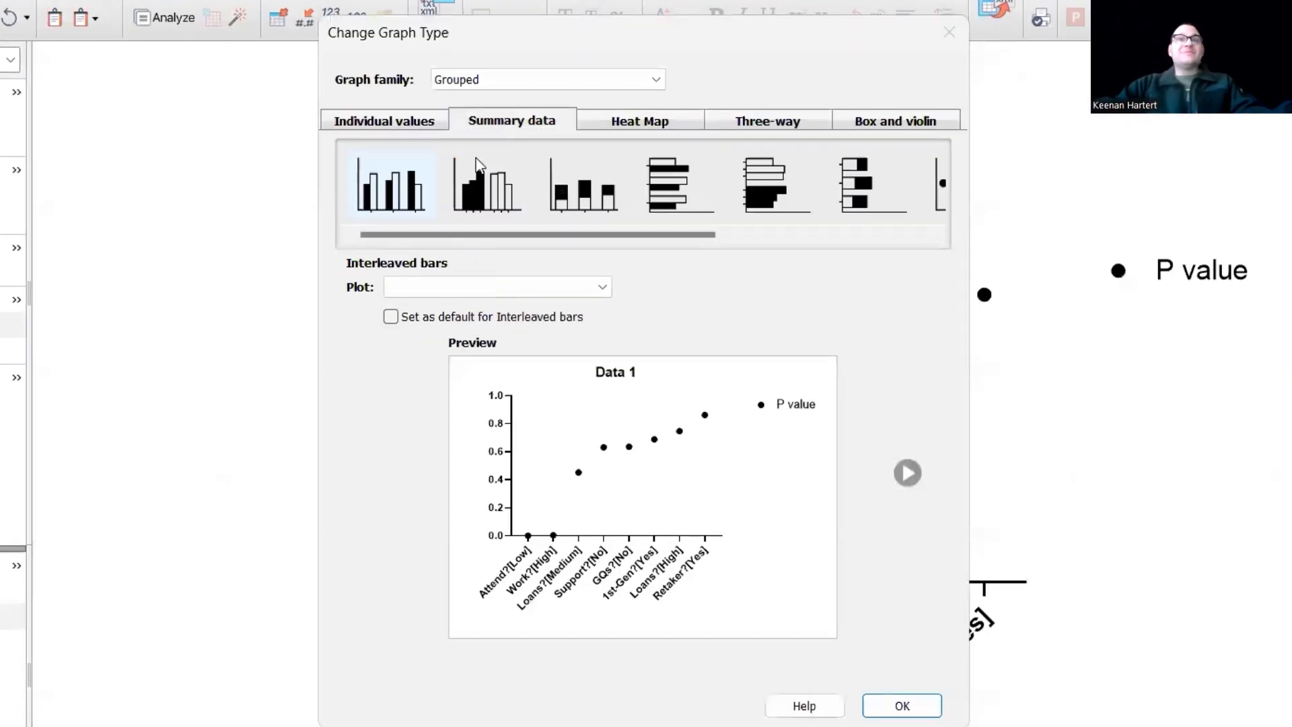
{"action": "left_click", "coordinate": [488, 183]}
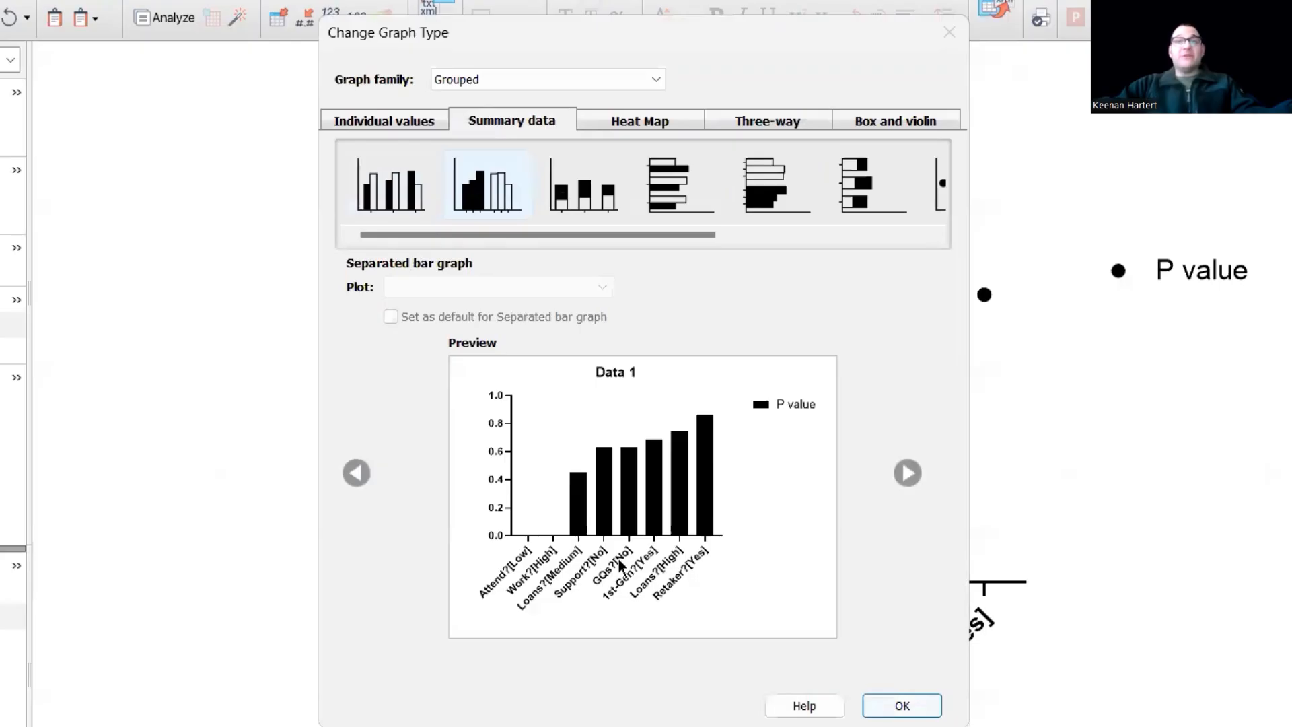
{"action": "key", "text": "Return"}
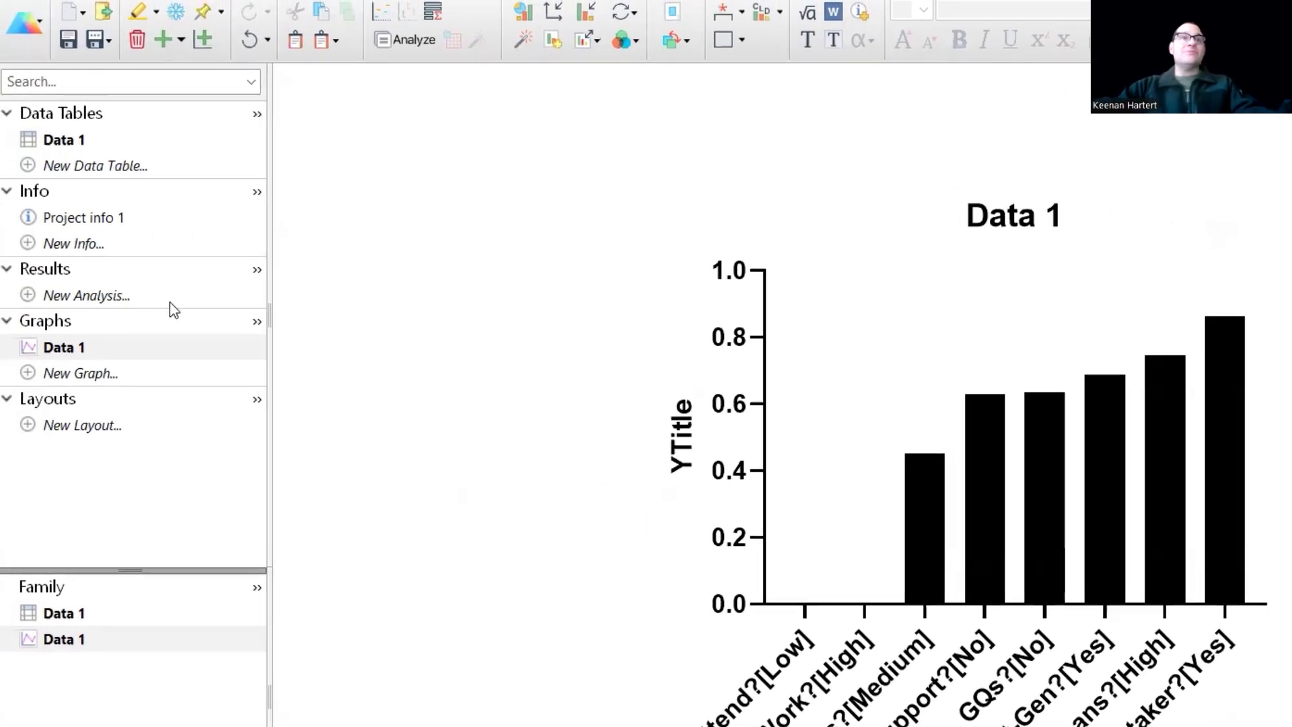
{"action": "left_click", "coordinate": [75, 142]}
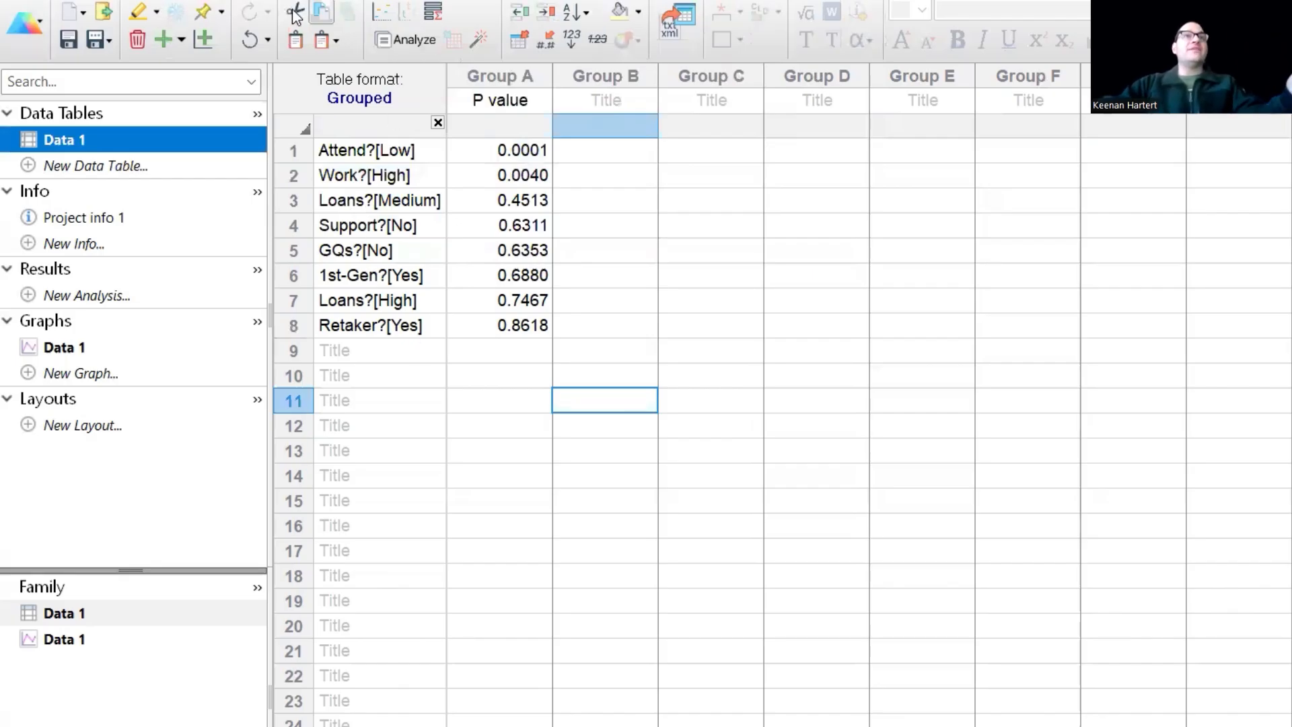
- Transform the Data 1 P values using Y= -1*log(Y)
{"action": "left_click", "coordinate": [389, 39]}
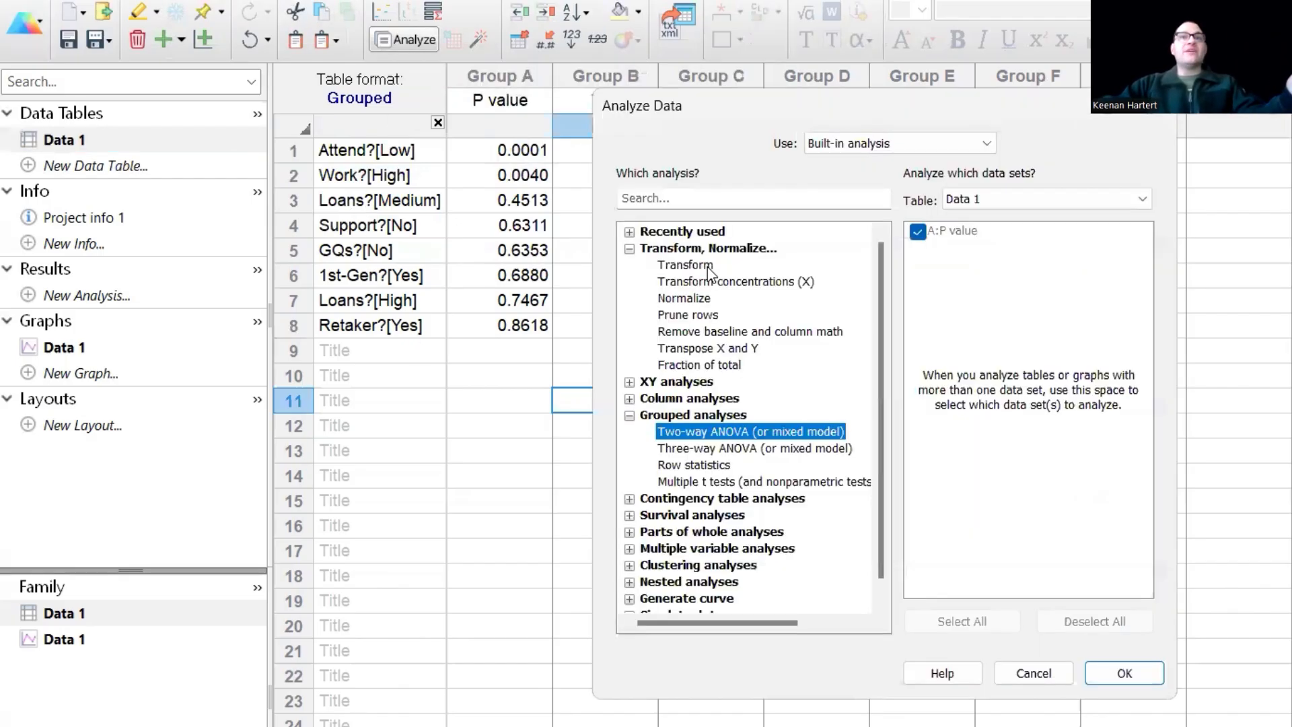
{"action": "left_click", "coordinate": [686, 264]}
{"action": "left_click", "coordinate": [1124, 675]}
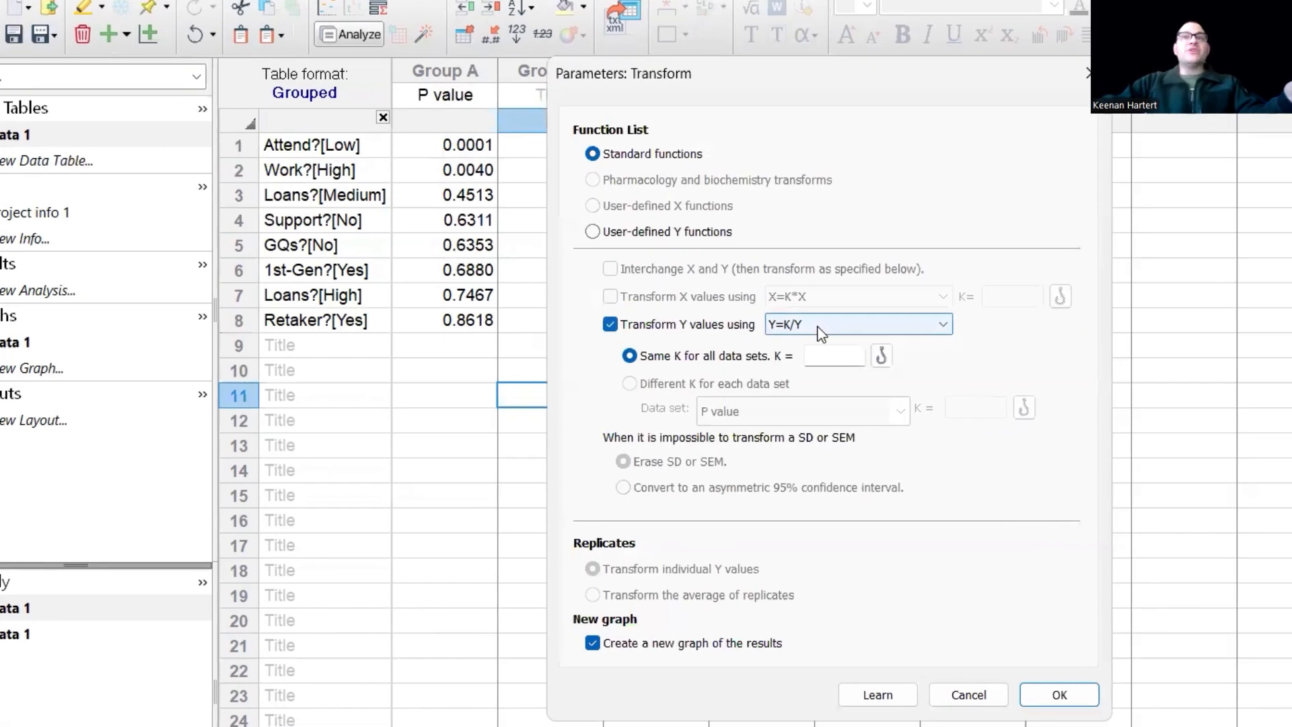
{"action": "left_click", "coordinate": [822, 333]}
{"action": "scroll", "coordinate": [694, 412], "scroll_direction": "up", "scroll_amount": 3}
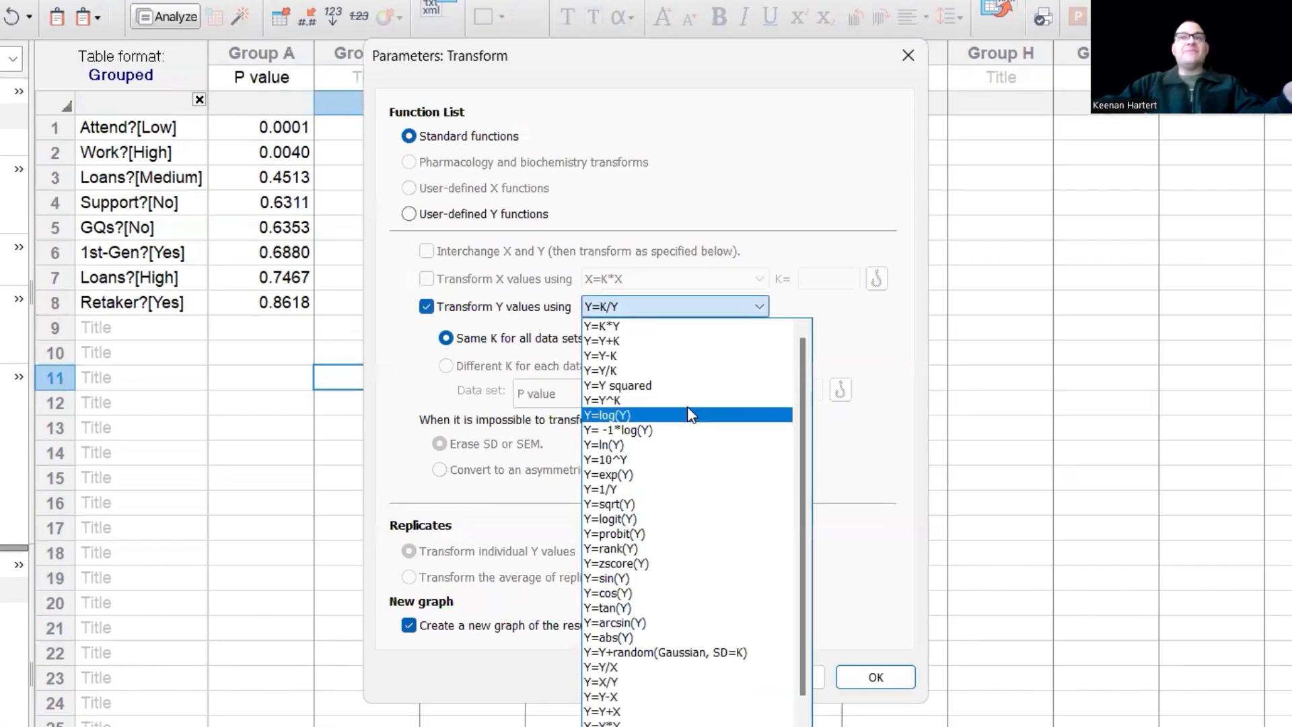
{"action": "left_click", "coordinate": [657, 430]}
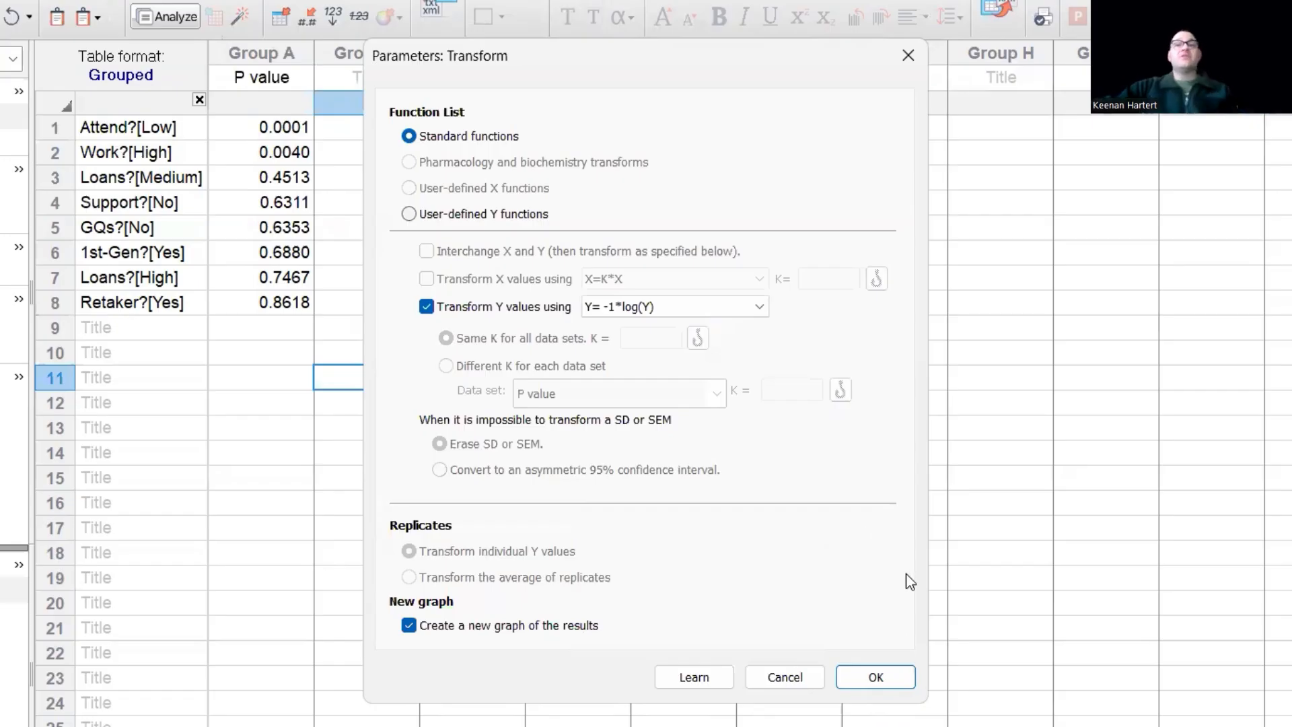
{"action": "left_click", "coordinate": [874, 677]}
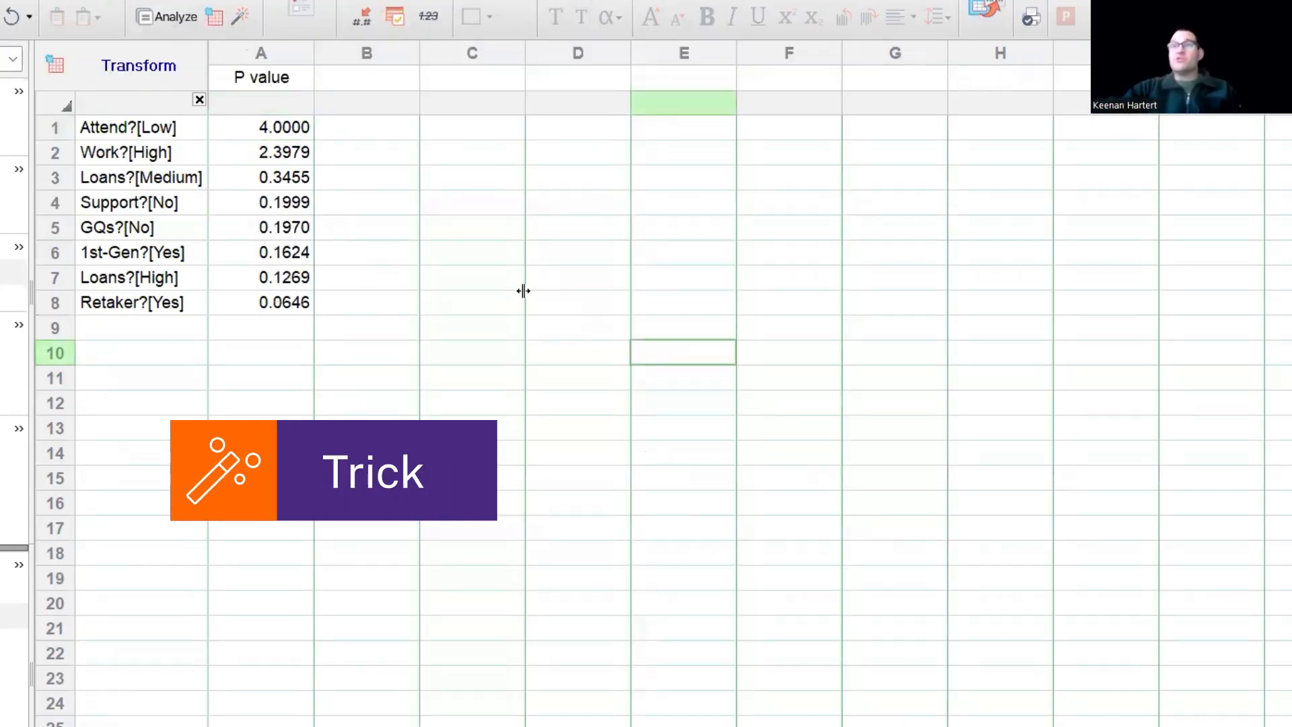
{"action": "left_click", "coordinate": [513, 288]}
{"action": "left_click", "coordinate": [257, 127]}
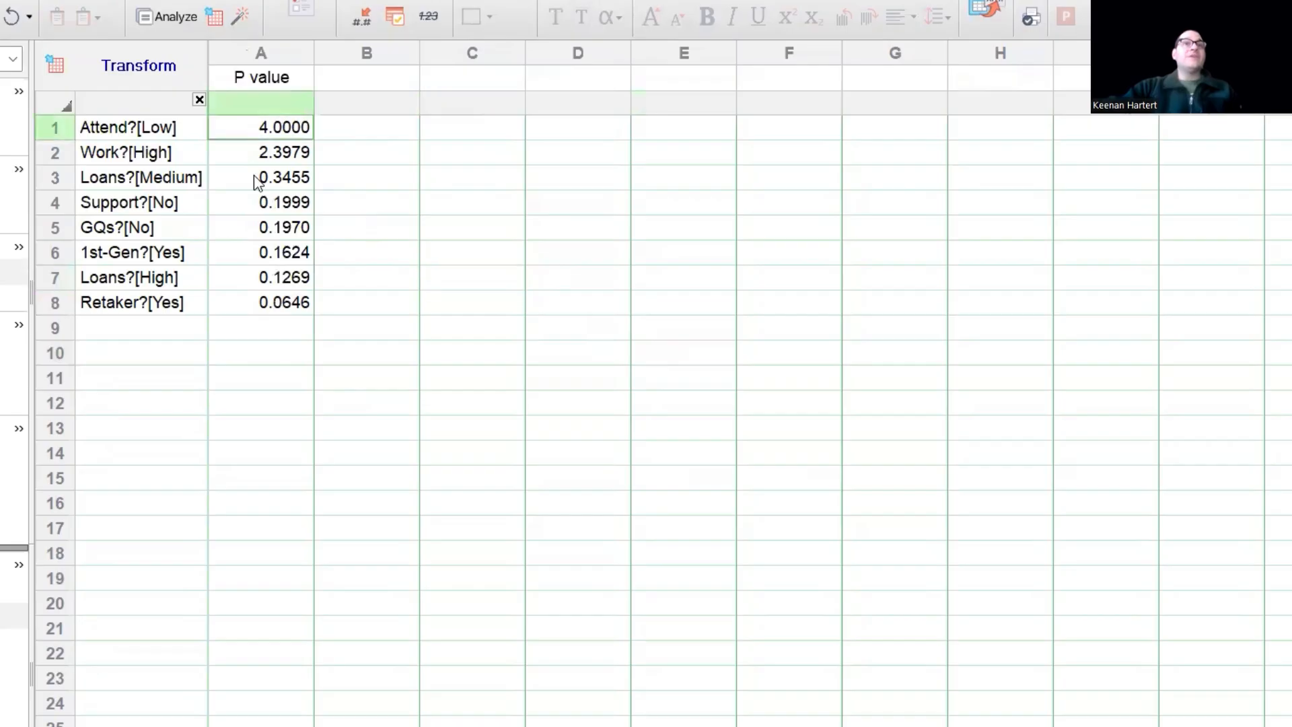
{"action": "left_click_drag", "start_coordinate": [256, 180], "coordinate": [257, 301]}
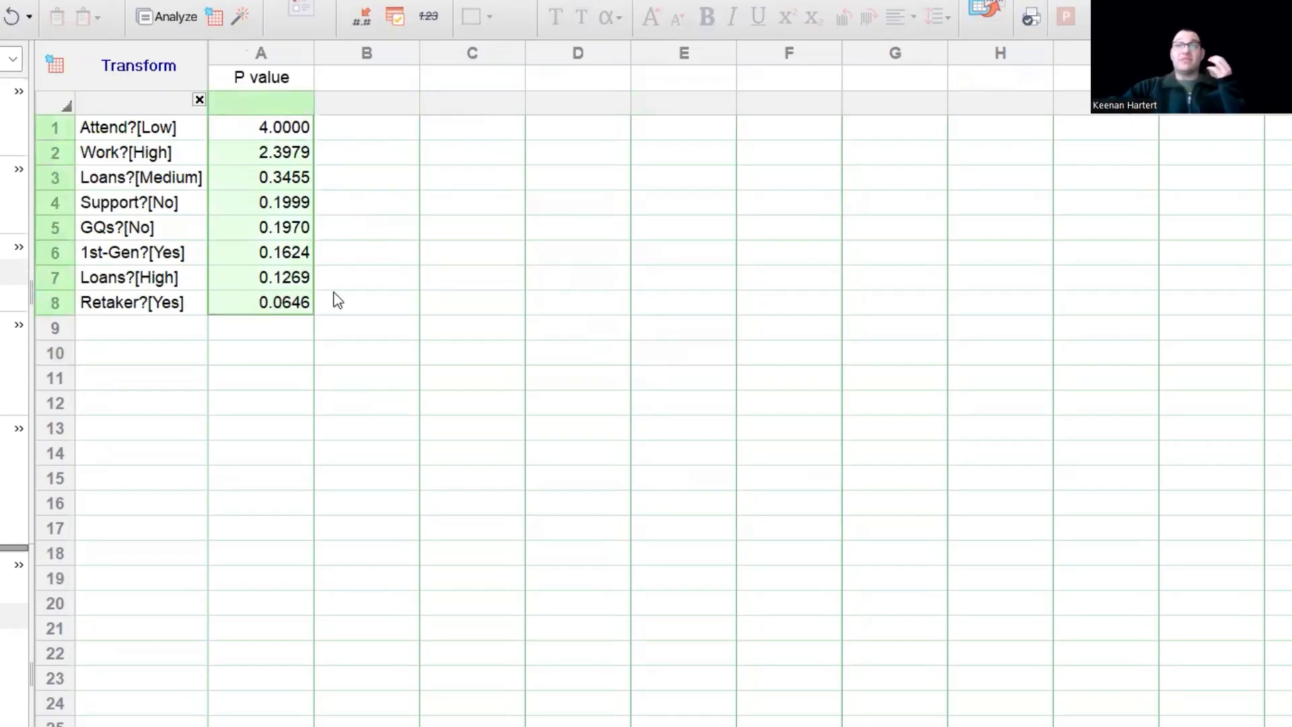
{"action": "left_click", "coordinate": [491, 286]}
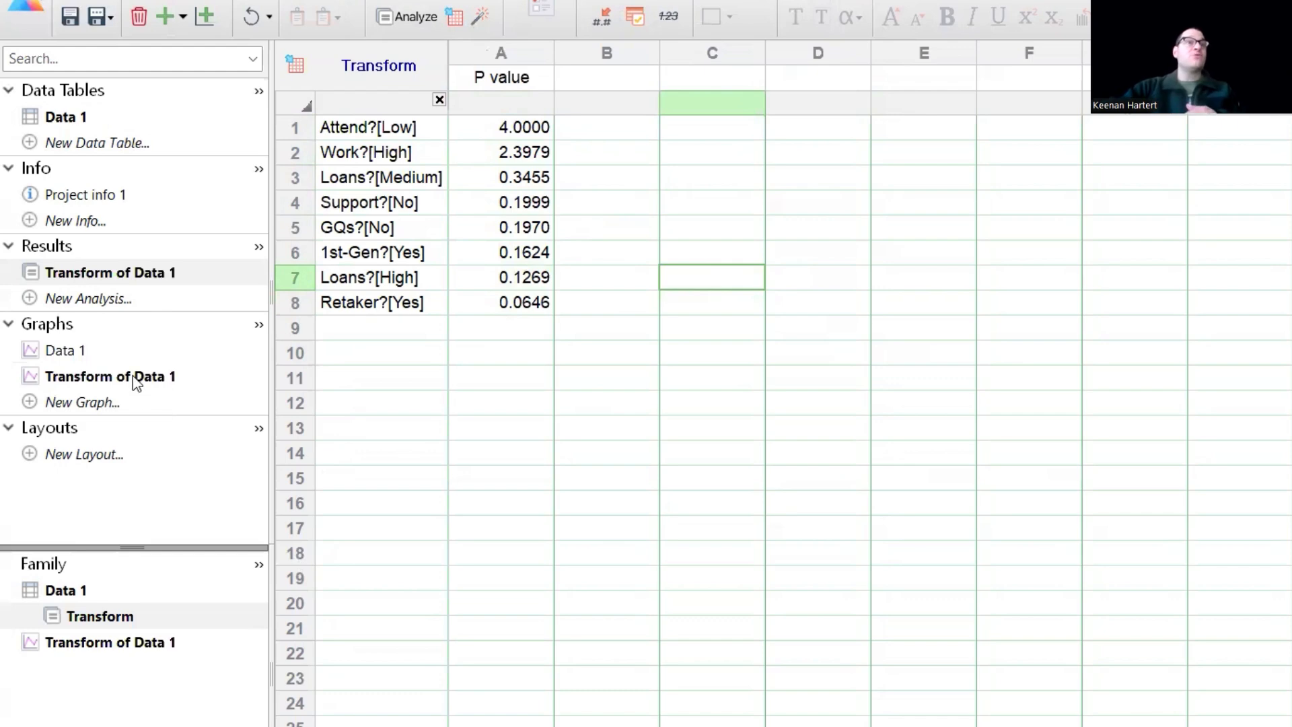
{"action": "left_click", "coordinate": [79, 402]}
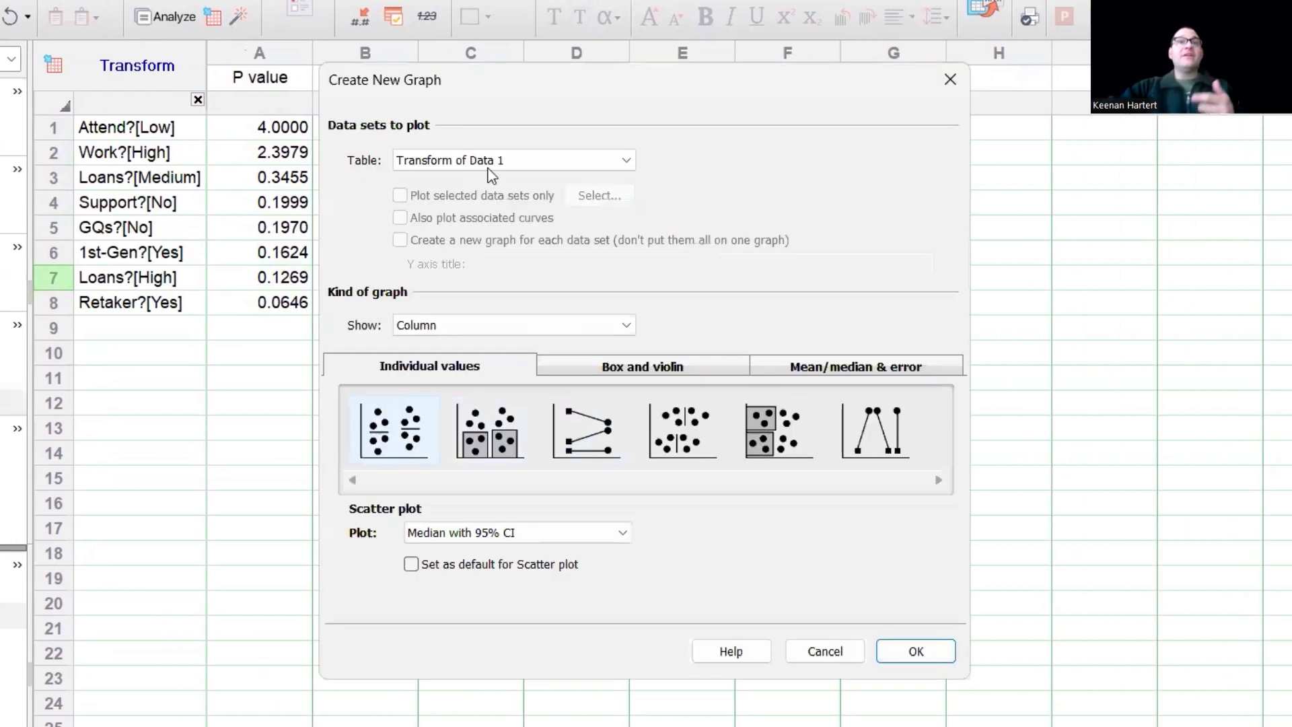
{"action": "left_click", "coordinate": [489, 167]}
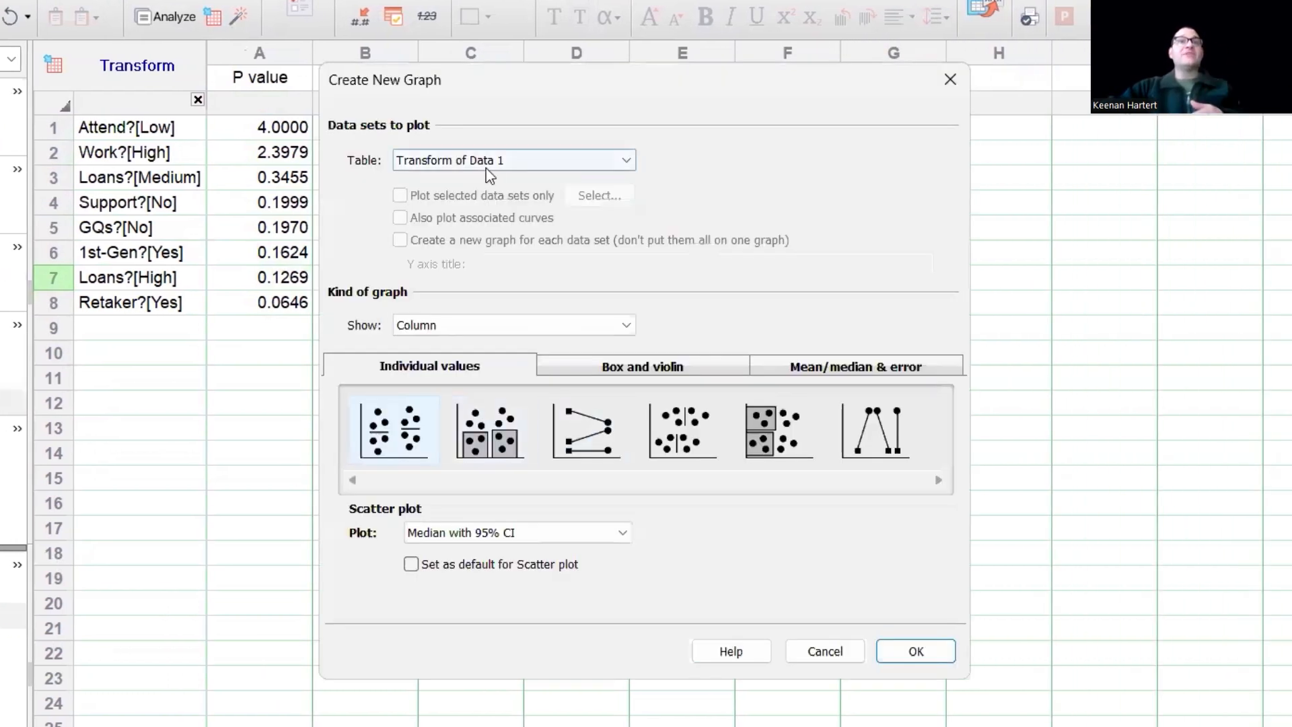
{"action": "left_click", "coordinate": [545, 361]}
{"action": "left_click", "coordinate": [531, 331]}
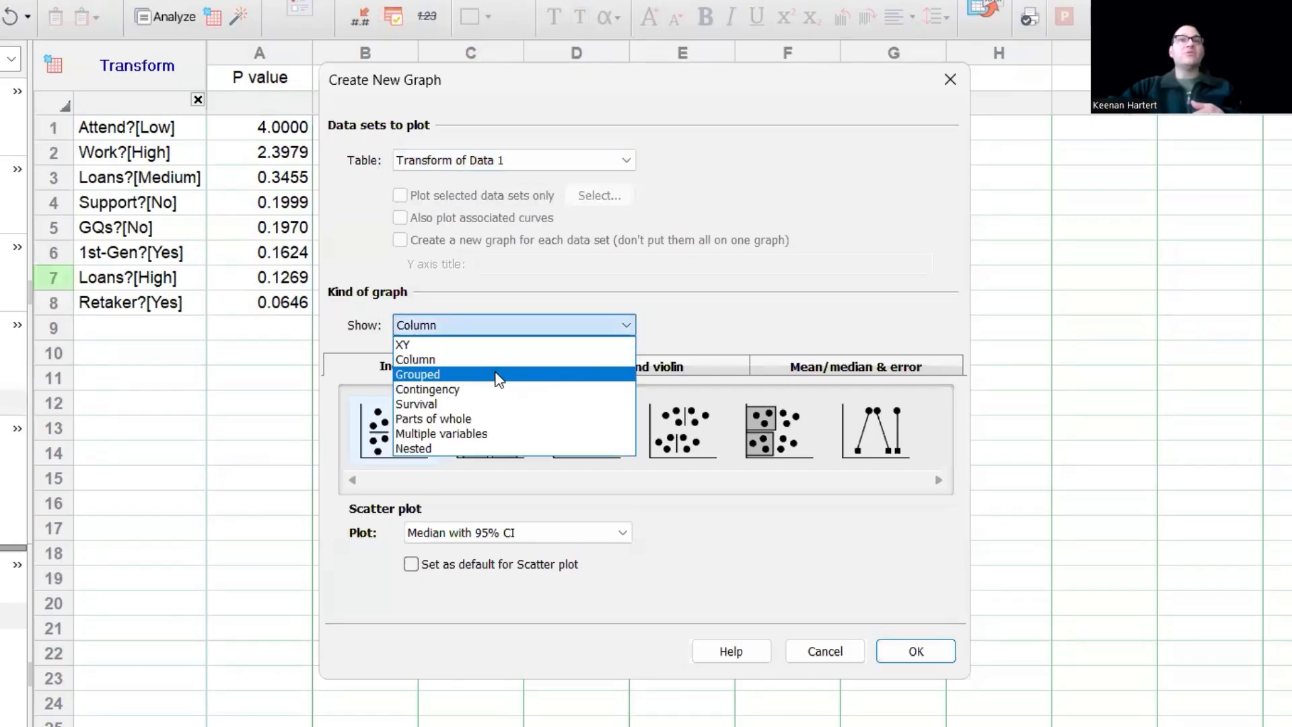
{"action": "left_click", "coordinate": [498, 375]}
{"action": "left_click", "coordinate": [490, 438]}
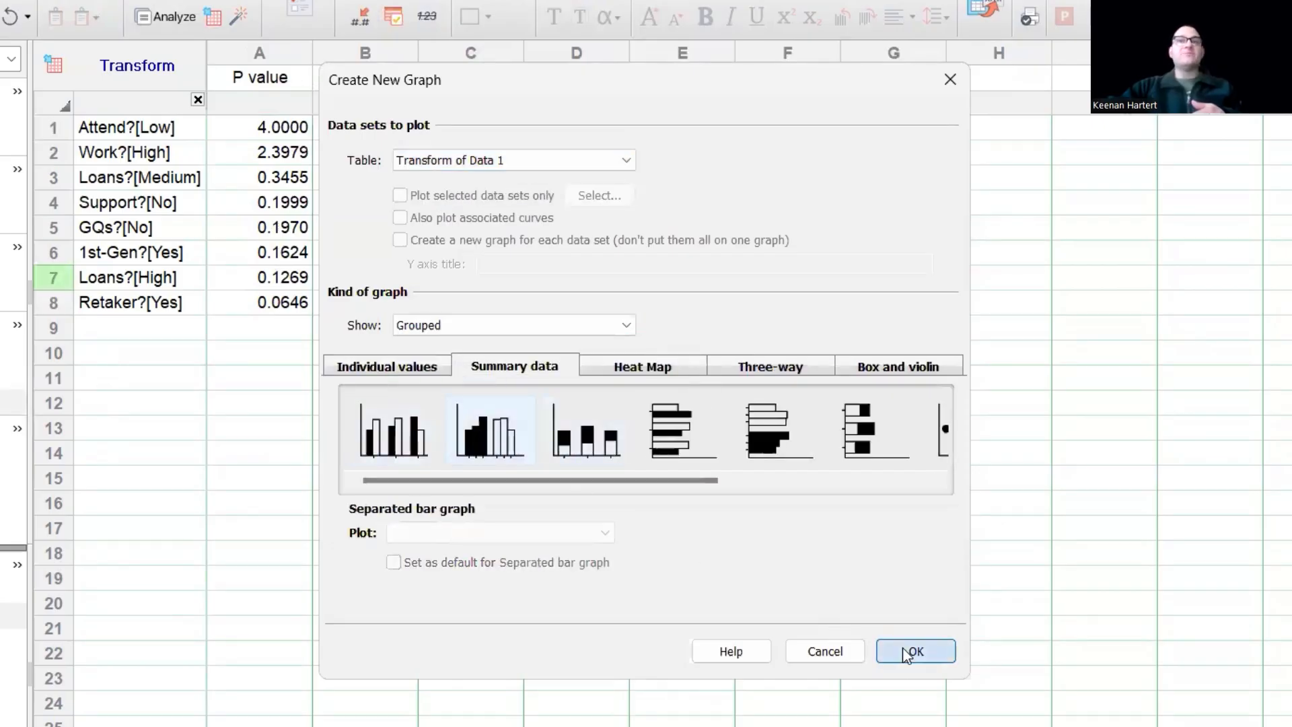
{"action": "left_click", "coordinate": [913, 651]}
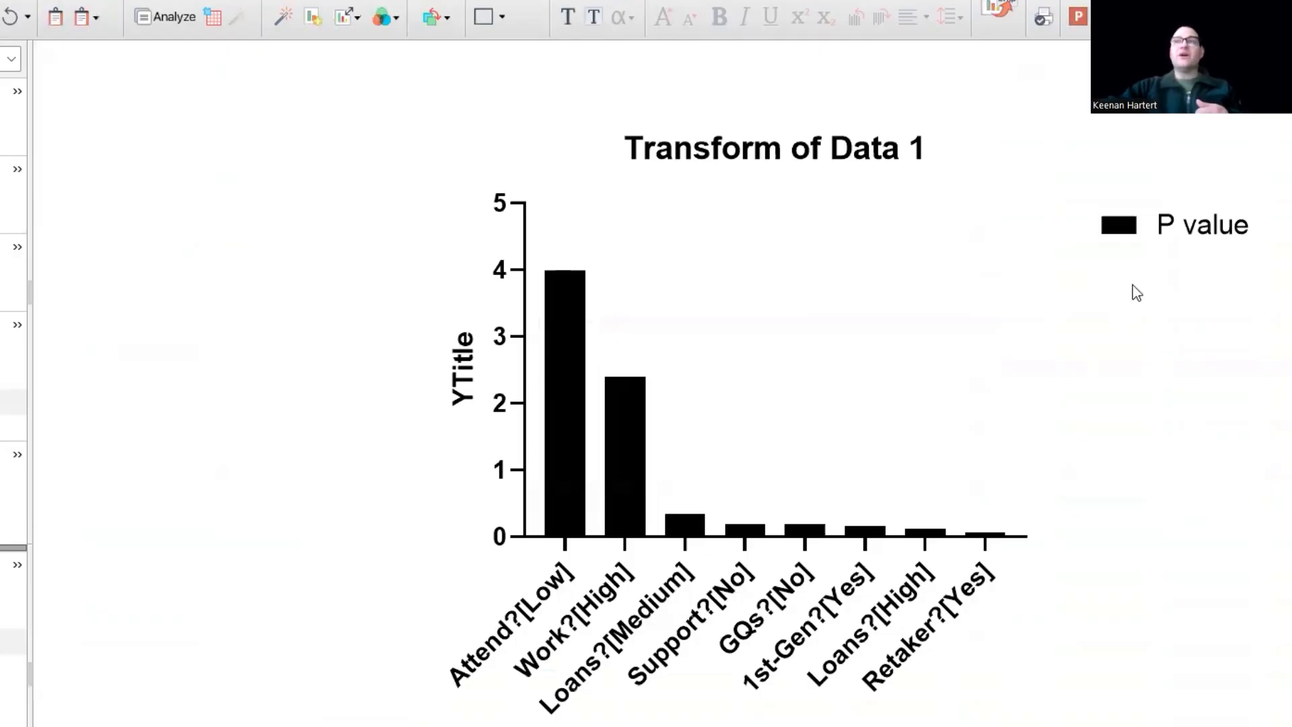
- Fill the Attend?[Low] bar with red and the Work?[High] bar with light red
{"action": "left_click", "coordinate": [538, 372]}
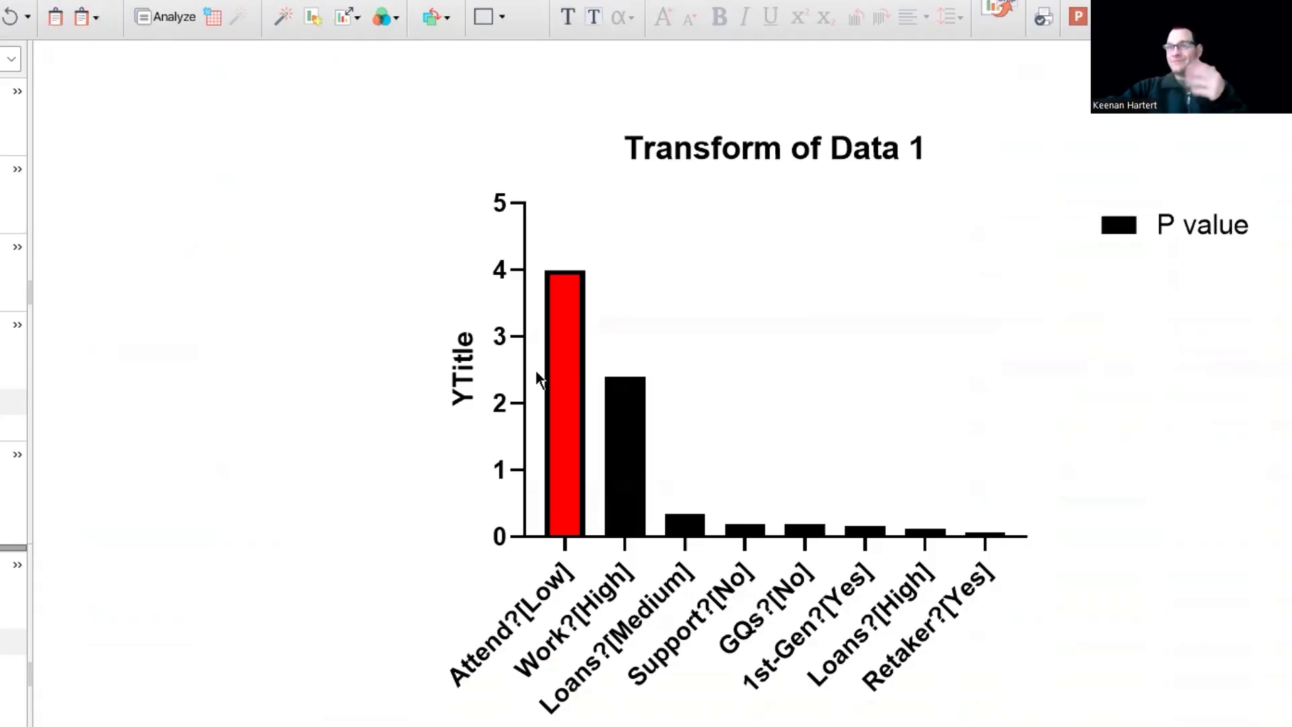
{"action": "right_click", "coordinate": [619, 442]}
{"action": "mouse_move", "coordinate": [713, 457]}
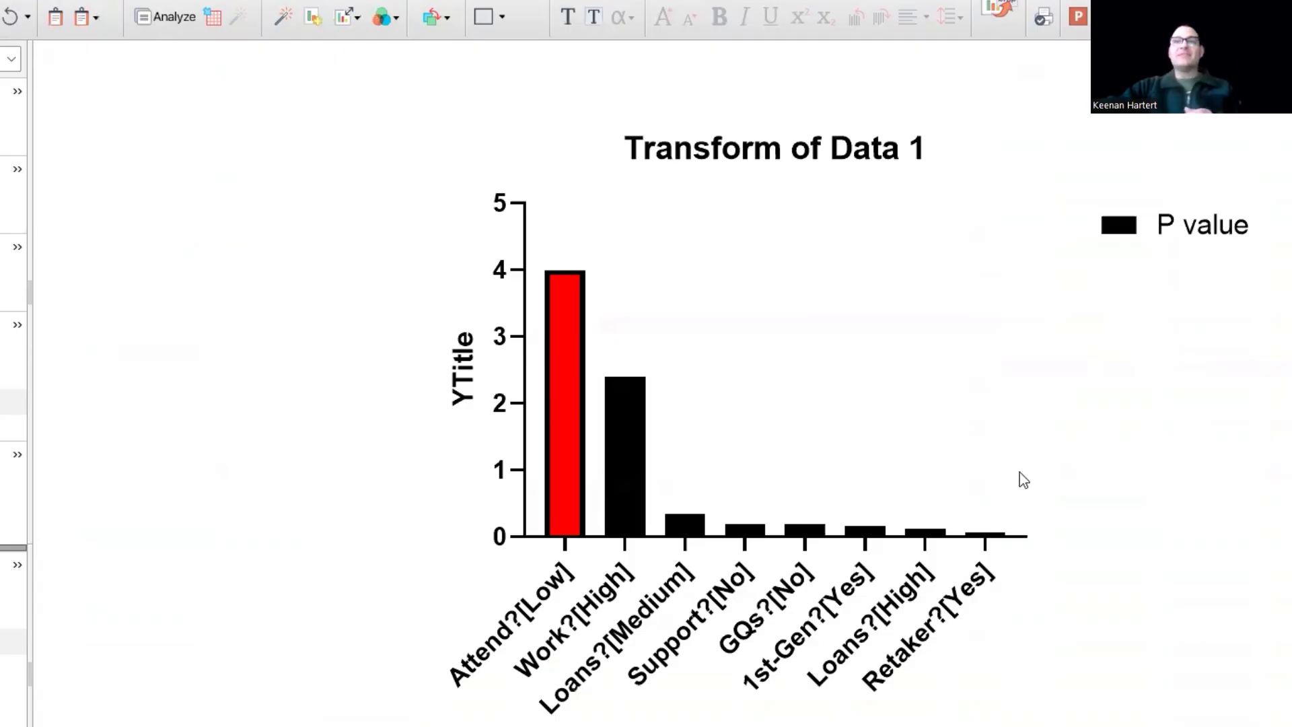
{"action": "mouse_move", "coordinate": [1002, 540]}
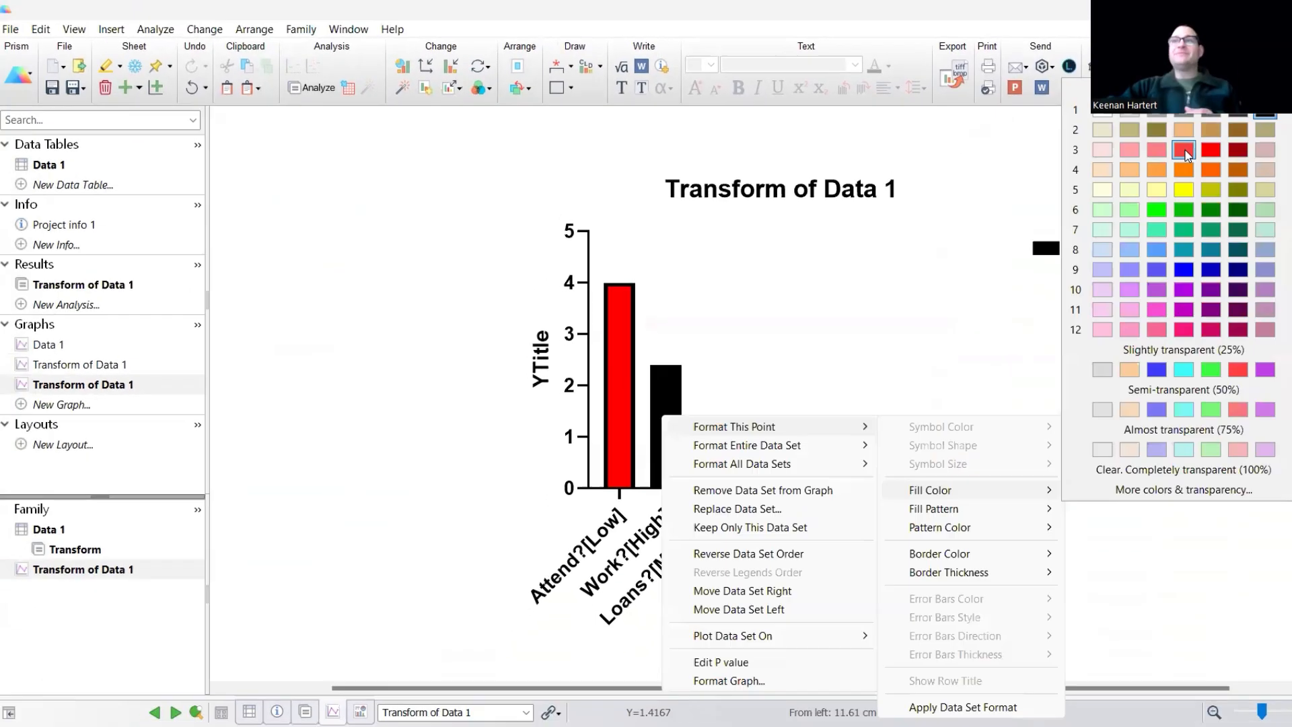
{"action": "left_click", "coordinate": [1185, 150]}
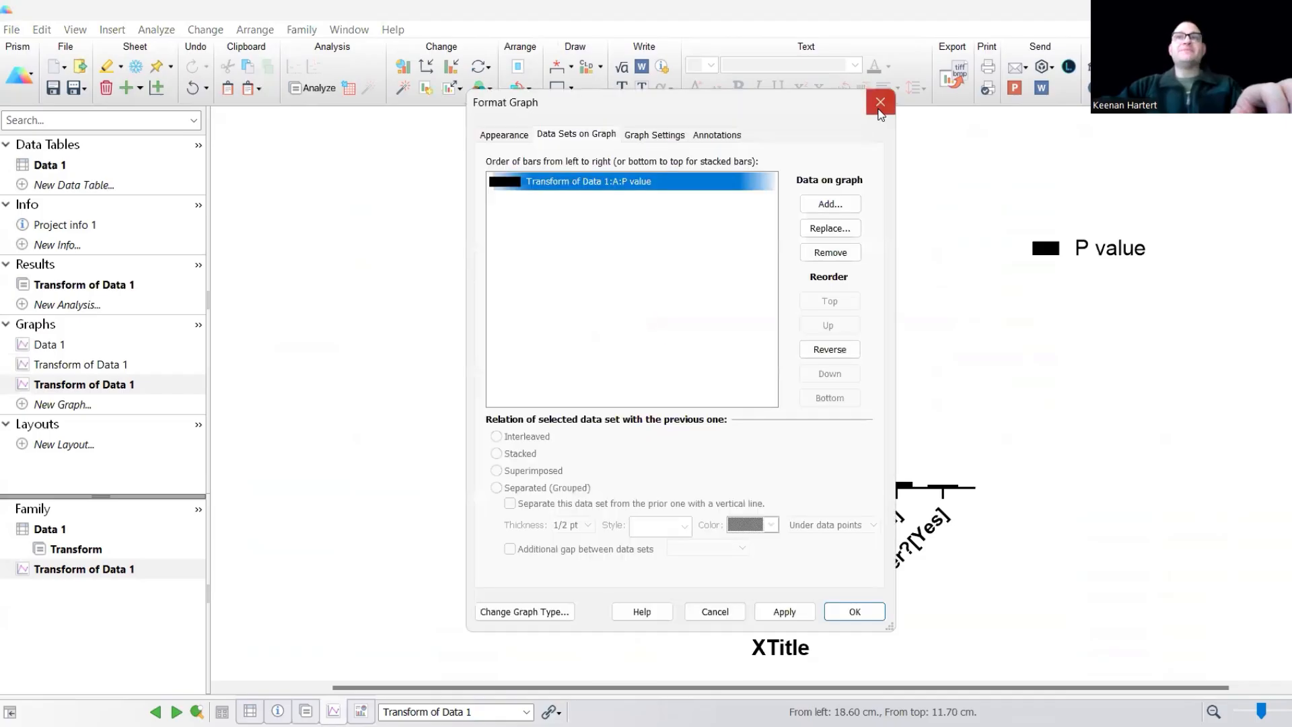
{"action": "left_click", "coordinate": [880, 106]}
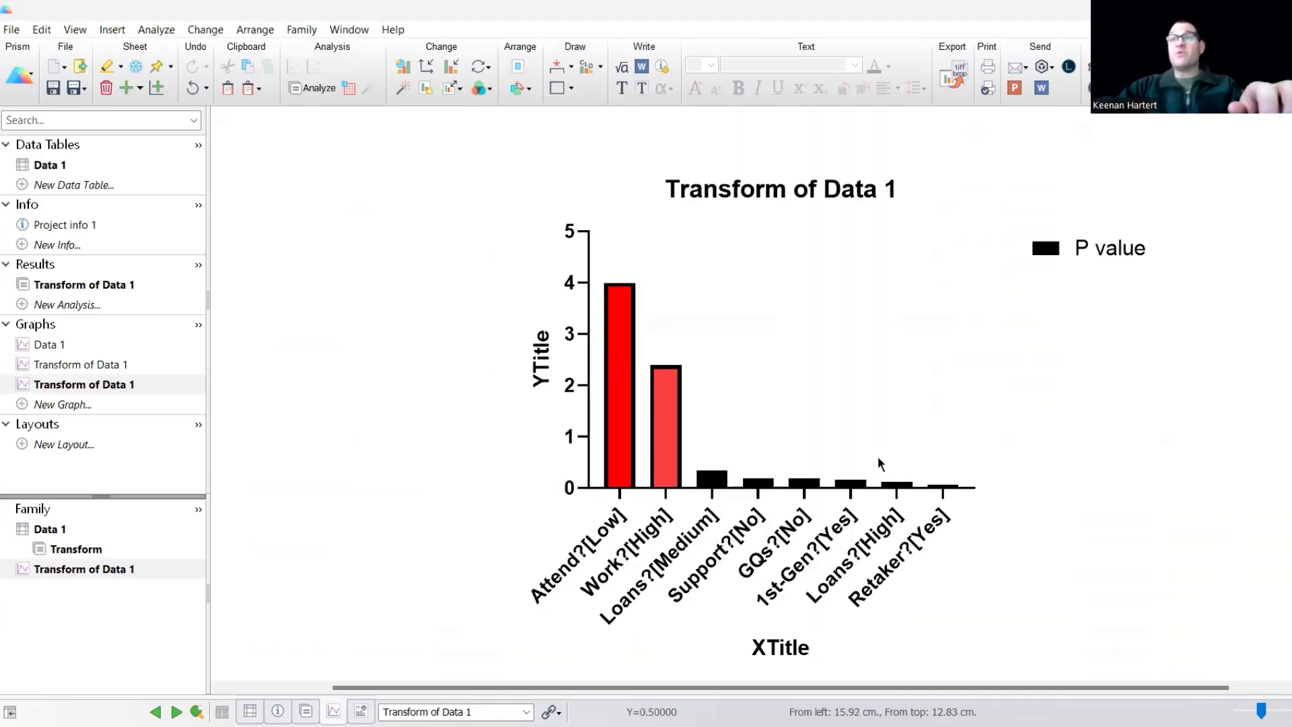
{"action": "scroll", "coordinate": [875, 461], "scroll_direction": "down", "scroll_amount": 2}
{"action": "scroll", "coordinate": [872, 460], "scroll_direction": "up", "scroll_amount": 1}
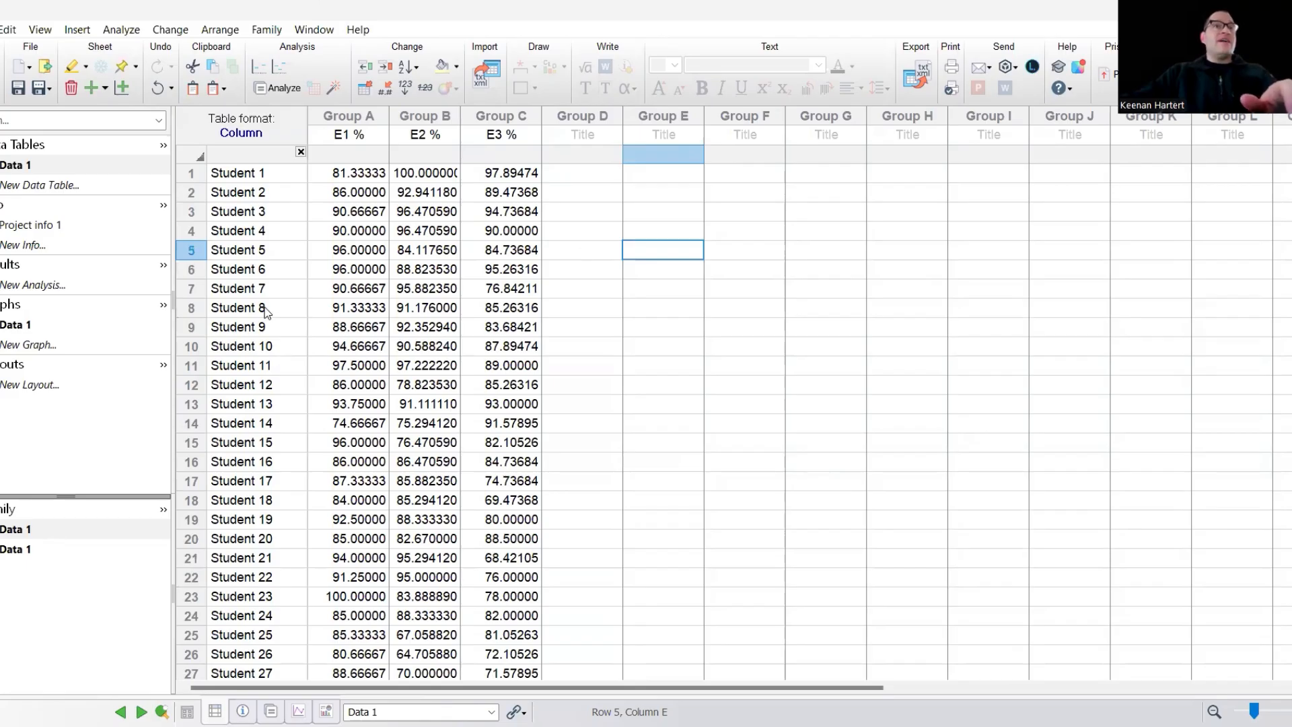
- Open the Data 1 exam scores table and pick Transform in Analyze Data for E1 %, E2 %, E3 %
{"action": "scroll", "coordinate": [262, 322], "scroll_direction": "down", "scroll_amount": 15}
{"action": "scroll", "coordinate": [296, 370], "scroll_direction": "down", "scroll_amount": 15}
{"action": "scroll", "coordinate": [296, 370], "scroll_direction": "up", "scroll_amount": 20}
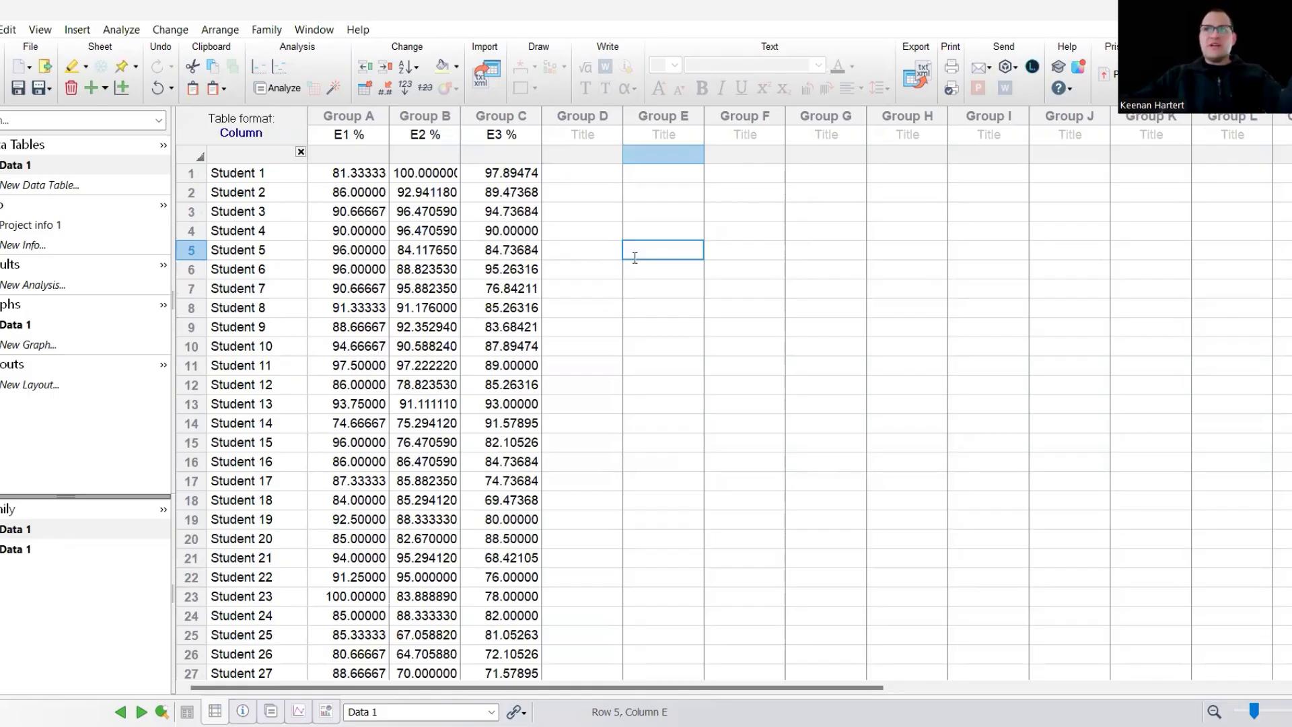
{"action": "left_click", "coordinate": [632, 304]}
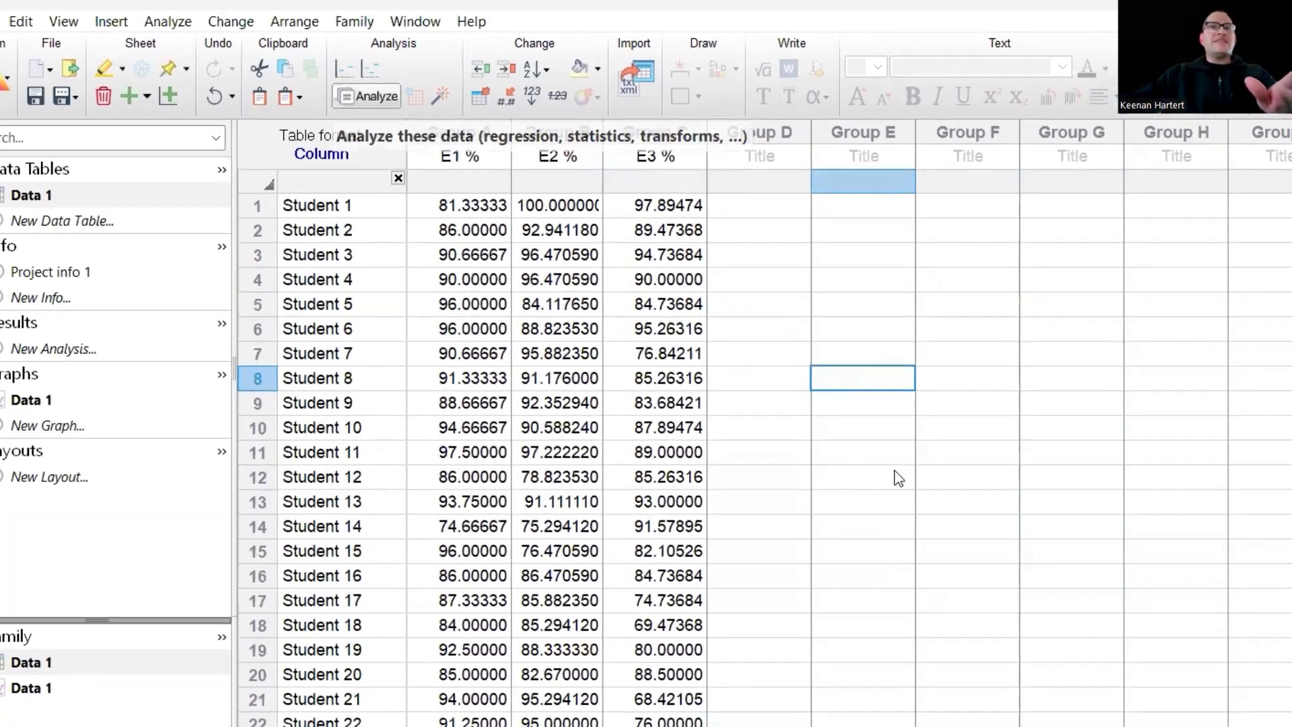
{"action": "left_click", "coordinate": [406, 113]}
{"action": "left_click", "coordinate": [679, 335]}
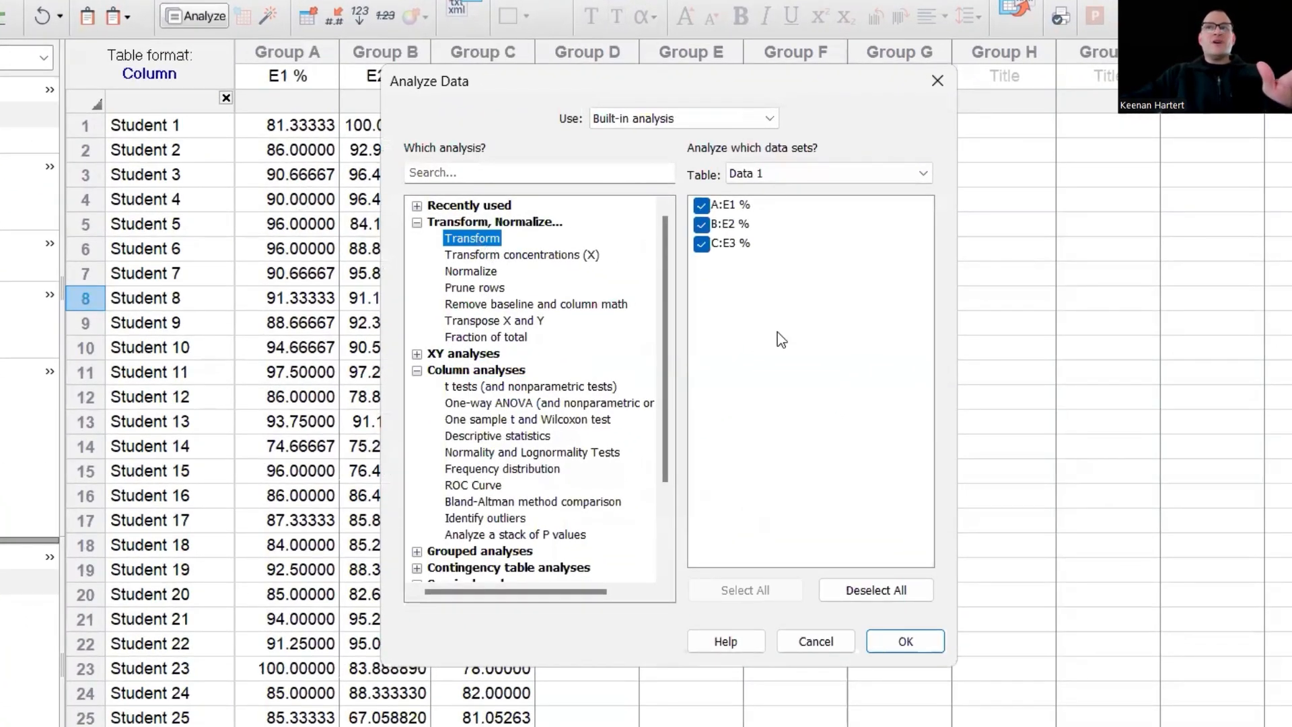
- Apply the Y=Y/K transform with K = 100 to the exam scores
{"action": "key", "text": "Return"}
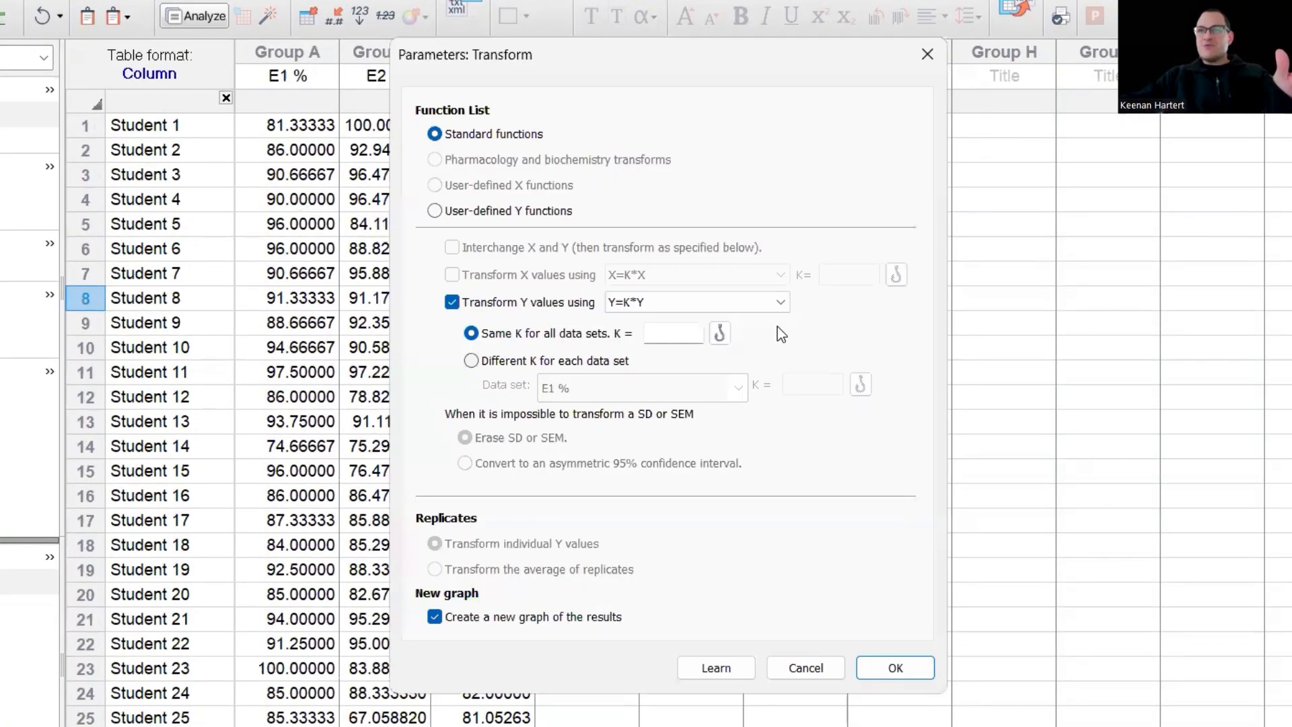
{"action": "left_click", "coordinate": [638, 303]}
{"action": "left_click", "coordinate": [505, 361]}
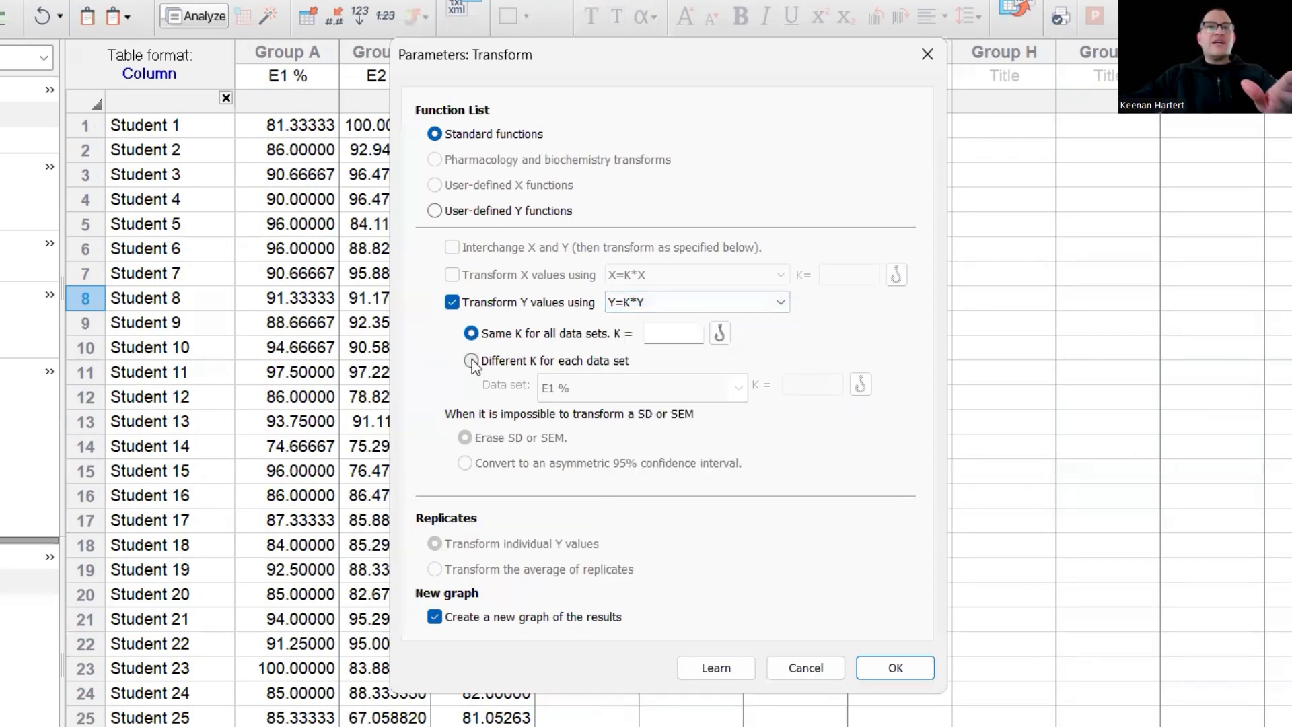
{"action": "left_click", "coordinate": [488, 212]}
{"action": "left_click", "coordinate": [465, 134]}
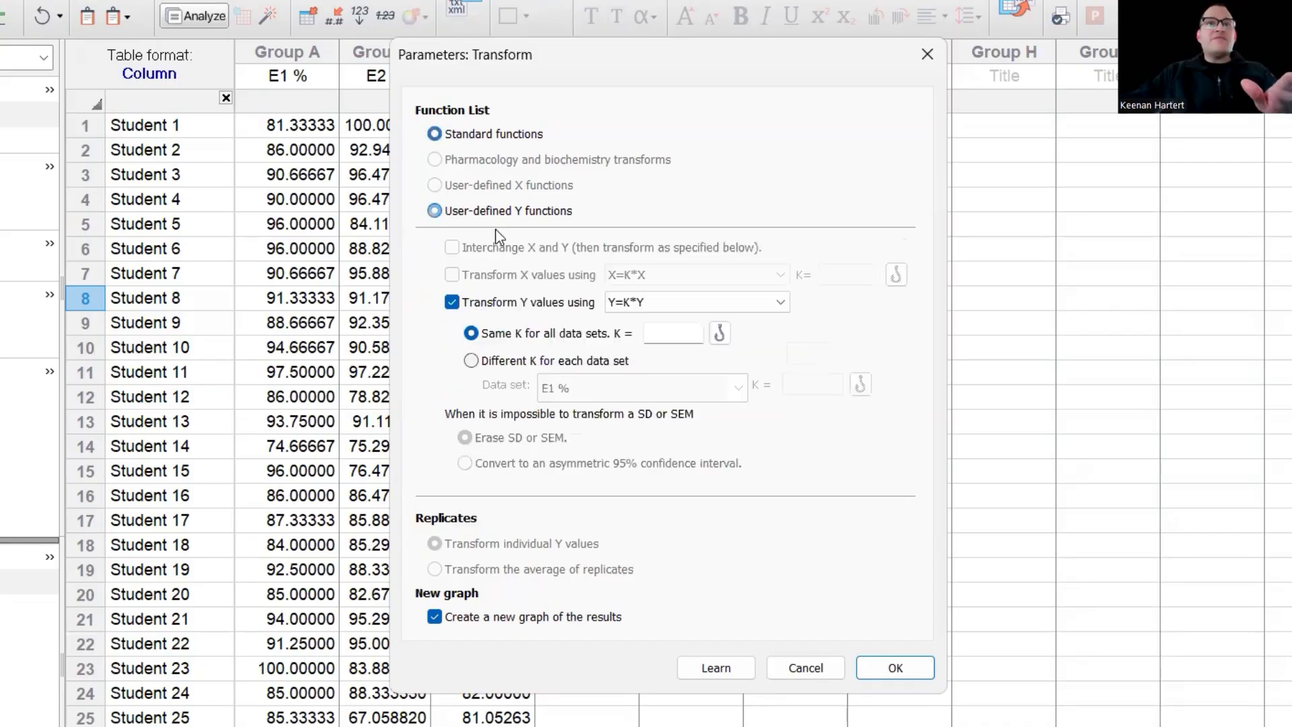
{"action": "left_click", "coordinate": [650, 333]}
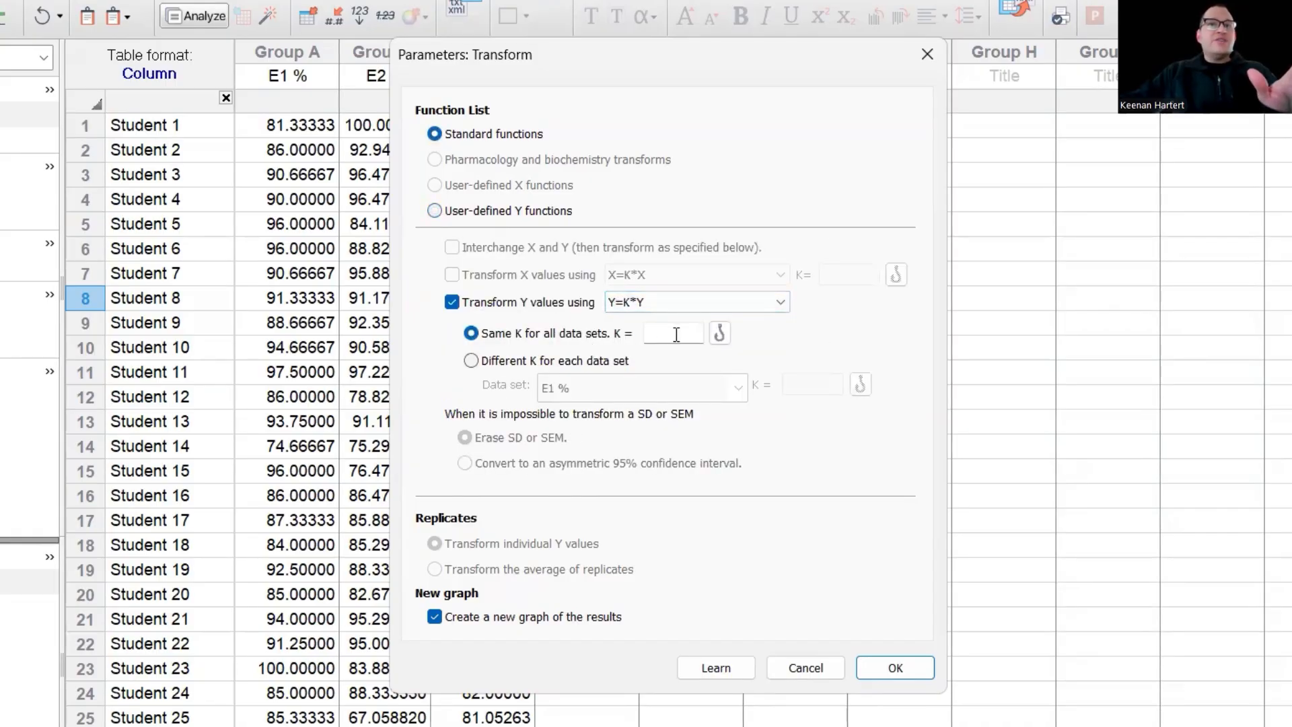
{"action": "left_click", "coordinate": [653, 302]}
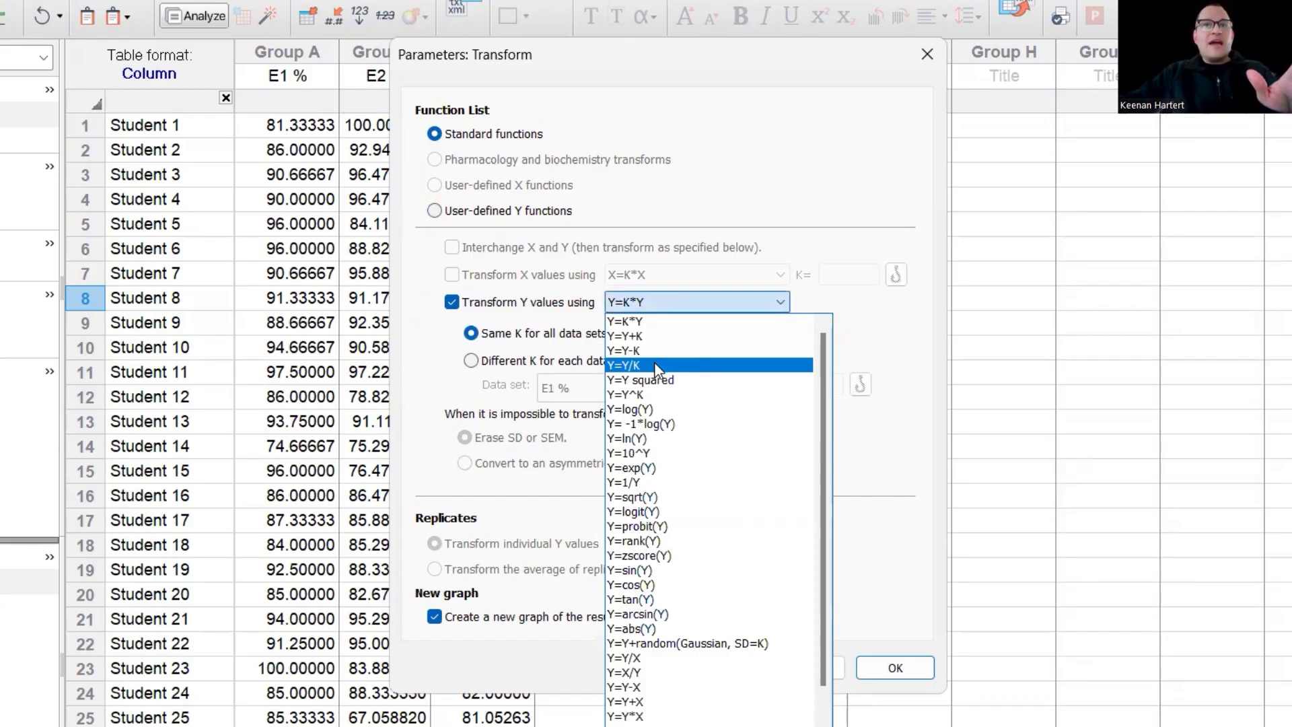
{"action": "left_click", "coordinate": [656, 365]}
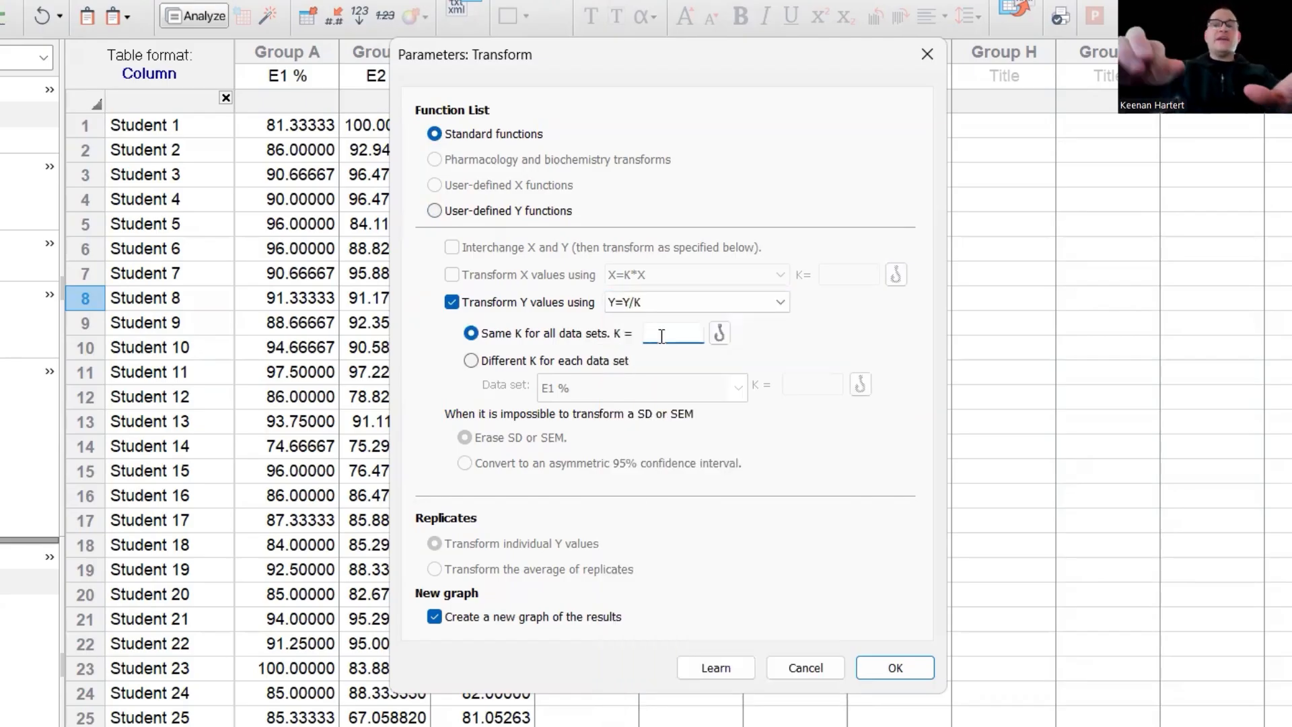
{"action": "type", "text": "100"}
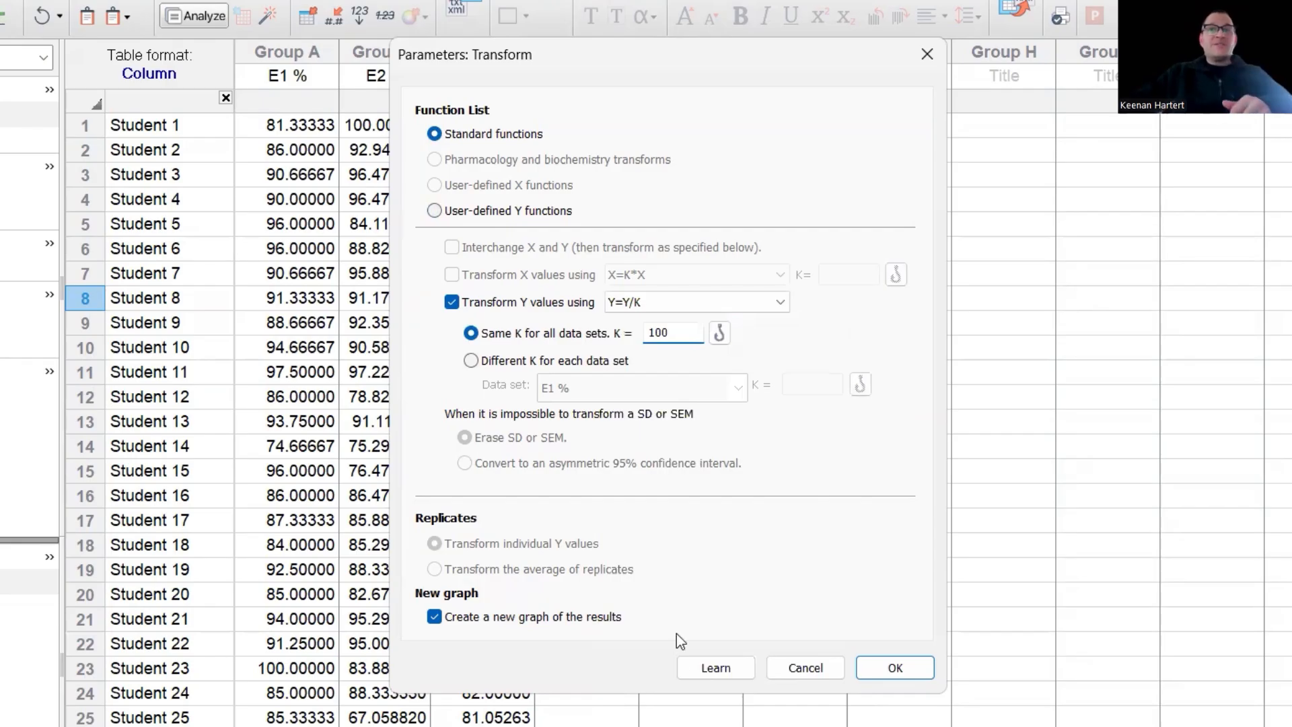
{"action": "left_click", "coordinate": [893, 667]}
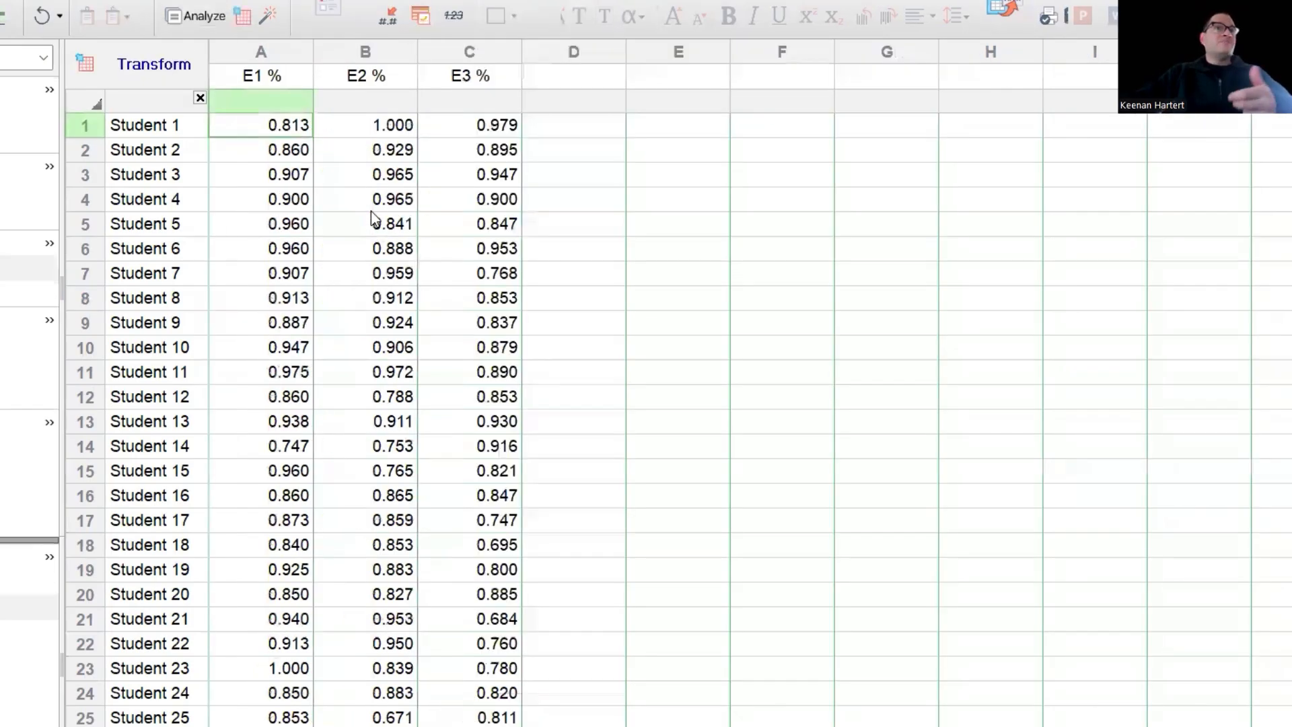
- Mark the transformed scores of students 3 to 6 and scroll through the results
{"action": "left_click_drag", "start_coordinate": [258, 187], "coordinate": [486, 251]}
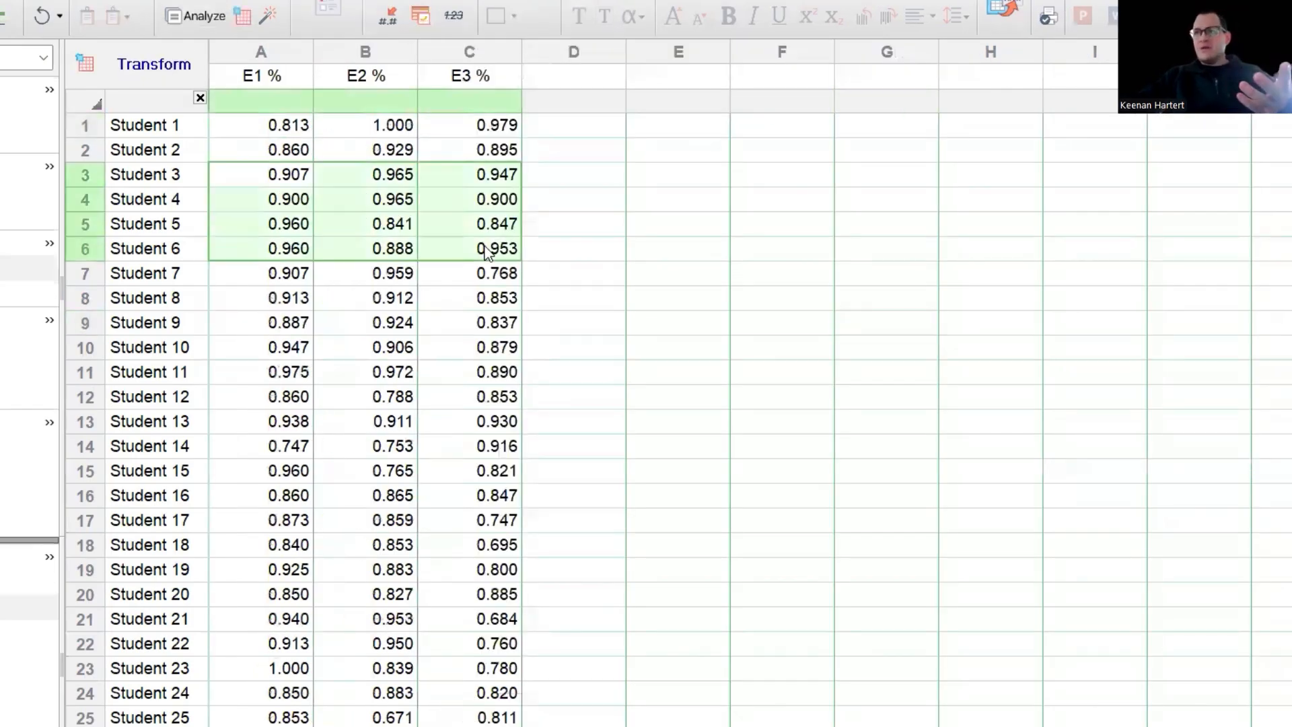
{"action": "left_click", "coordinate": [755, 431]}
{"action": "scroll", "coordinate": [309, 532], "scroll_direction": "down", "scroll_amount": 11}
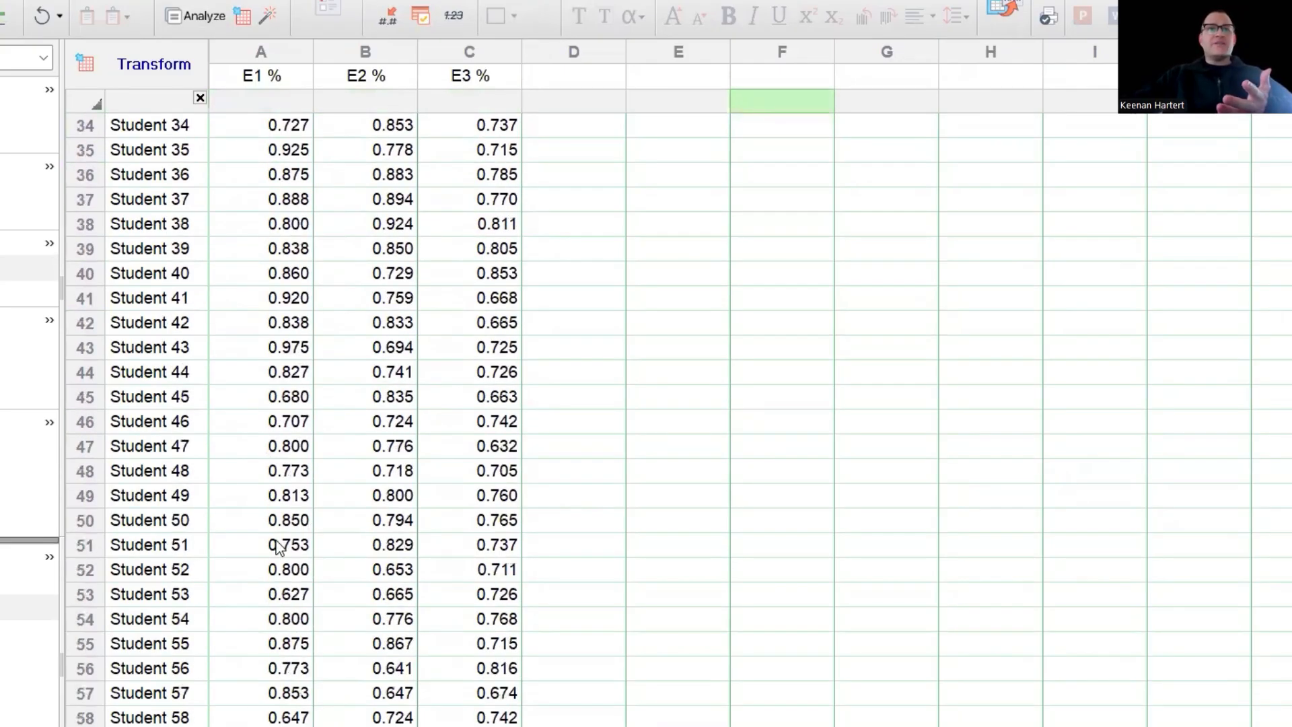
{"action": "left_click", "coordinate": [309, 535]}
{"action": "scroll", "coordinate": [444, 510], "scroll_direction": "up", "scroll_amount": 4}
{"action": "scroll", "coordinate": [463, 512], "scroll_direction": "up", "scroll_amount": 2}
{"action": "scroll", "coordinate": [462, 511], "scroll_direction": "up", "scroll_amount": 5}
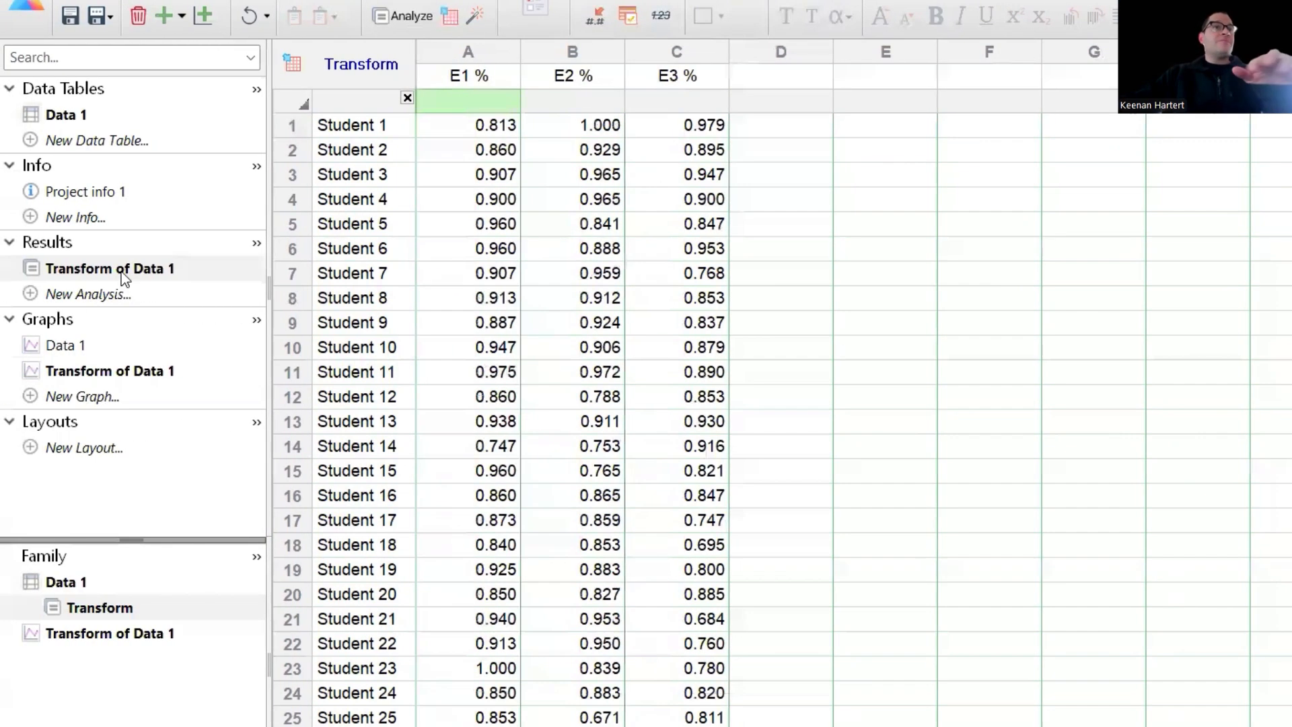
- View the Transform of Data 1 and Data 1 graphs, then return to the Data 1 scores table
{"action": "left_click", "coordinate": [103, 370]}
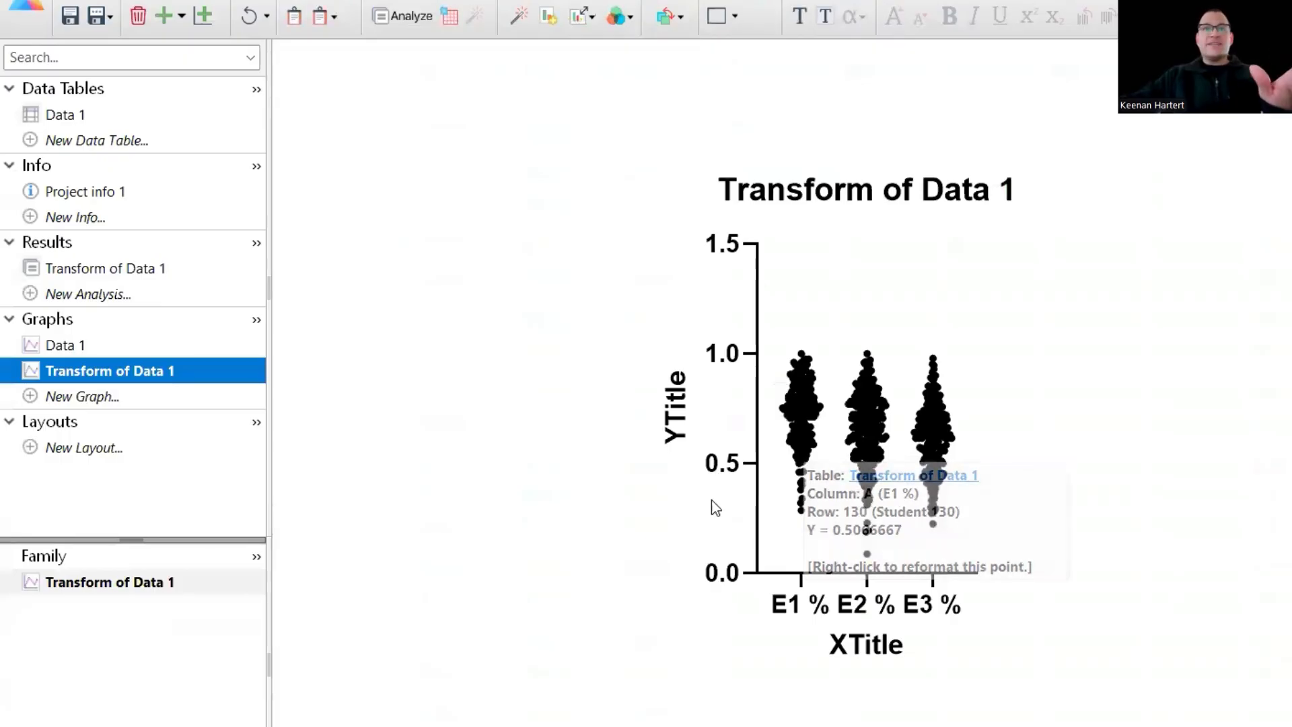
{"action": "left_click", "coordinate": [112, 344]}
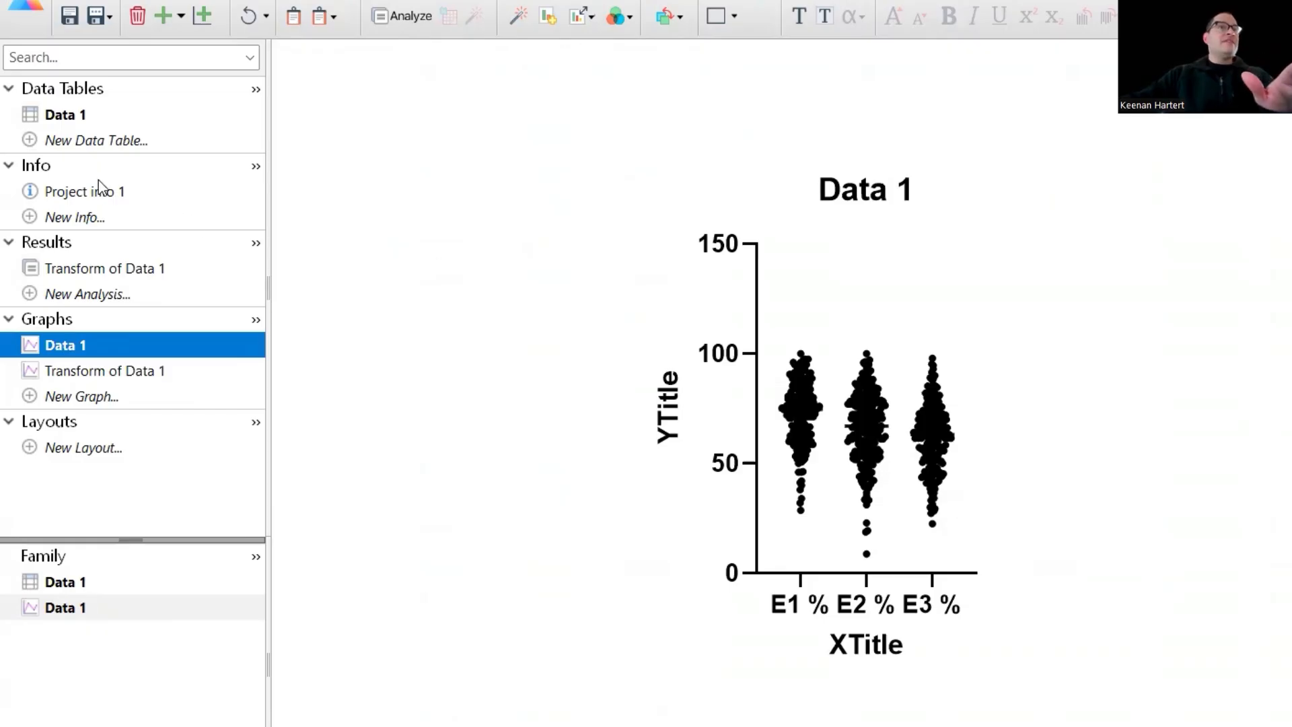
{"action": "left_click", "coordinate": [81, 113]}
{"action": "left_click", "coordinate": [832, 222]}
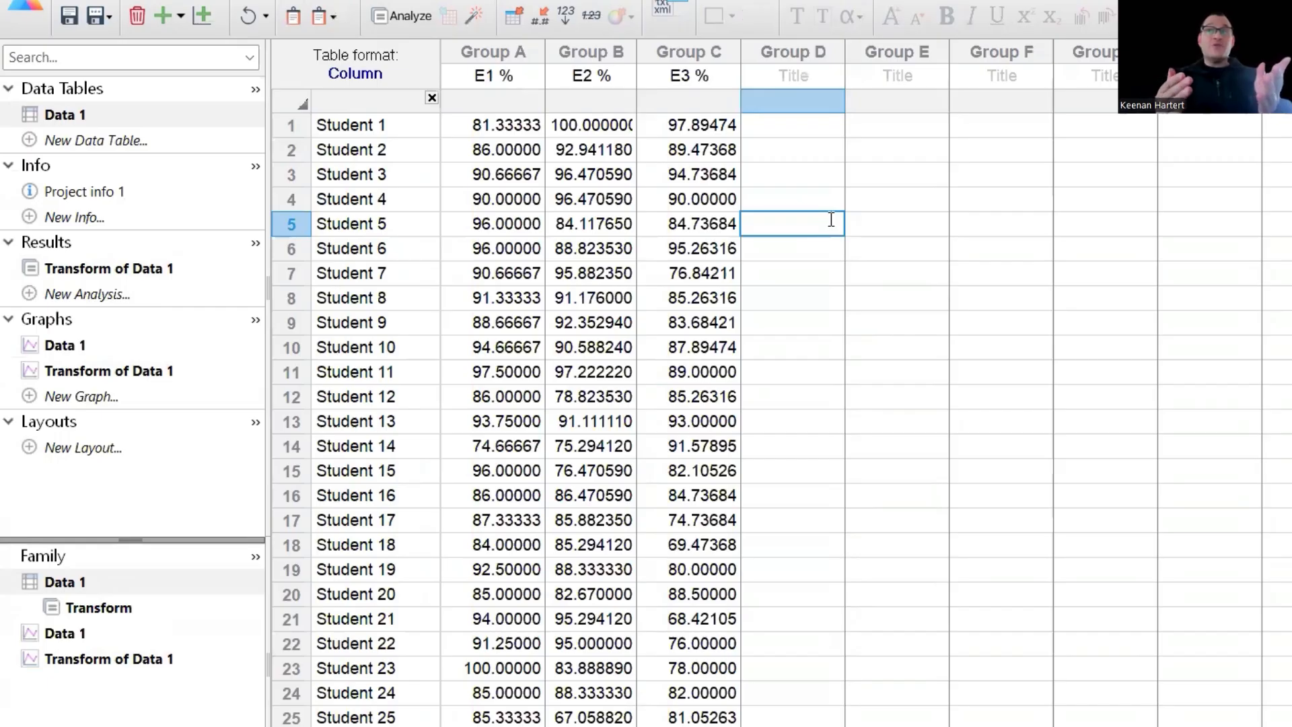
- Run Descriptive Statistics on E1 %, E2 % and E3 % with Quartiles and Skewness and kurtosis checked
{"action": "left_click", "coordinate": [894, 297]}
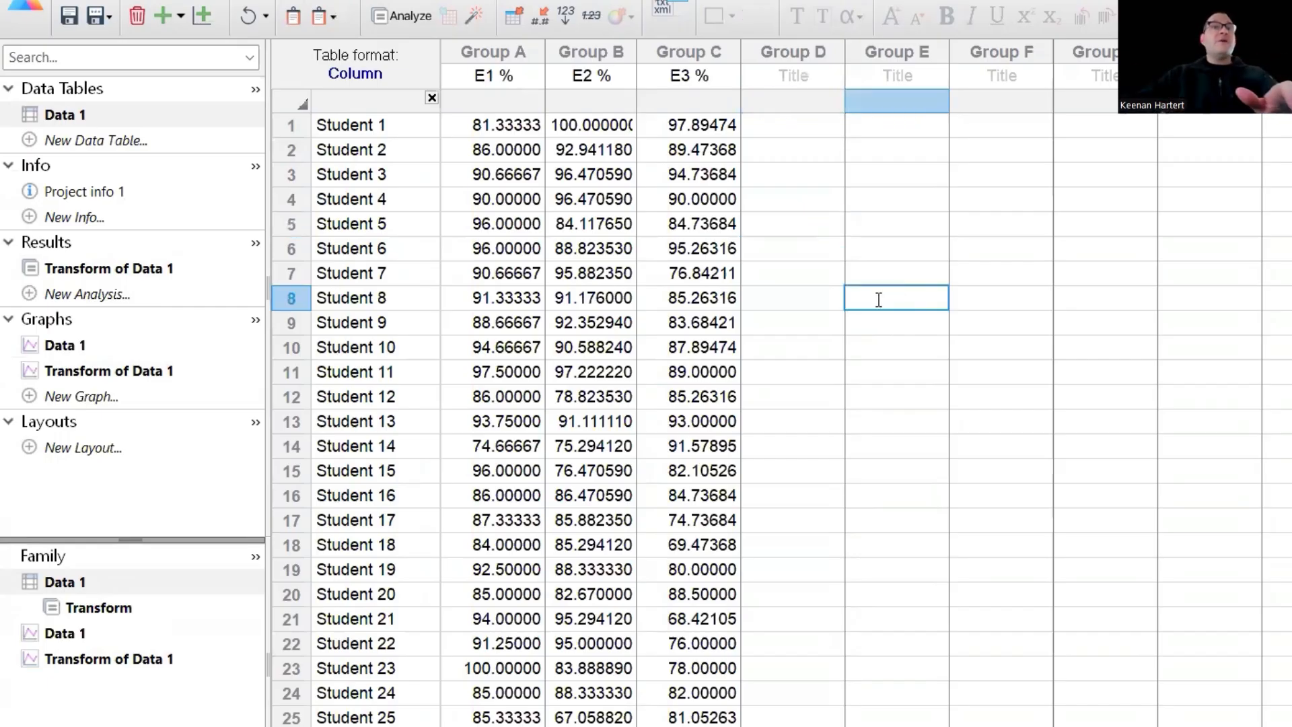
{"action": "left_click", "coordinate": [834, 289]}
{"action": "left_click", "coordinate": [896, 223]}
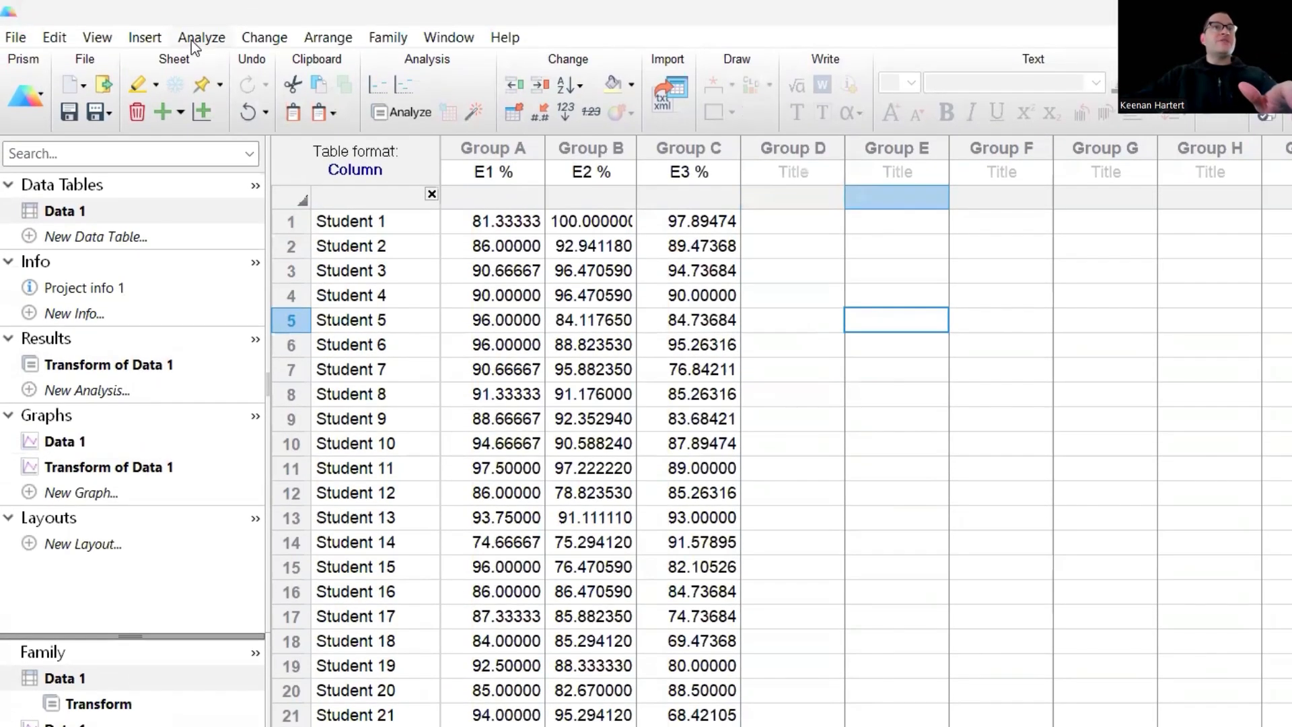
{"action": "left_click", "coordinate": [192, 40]}
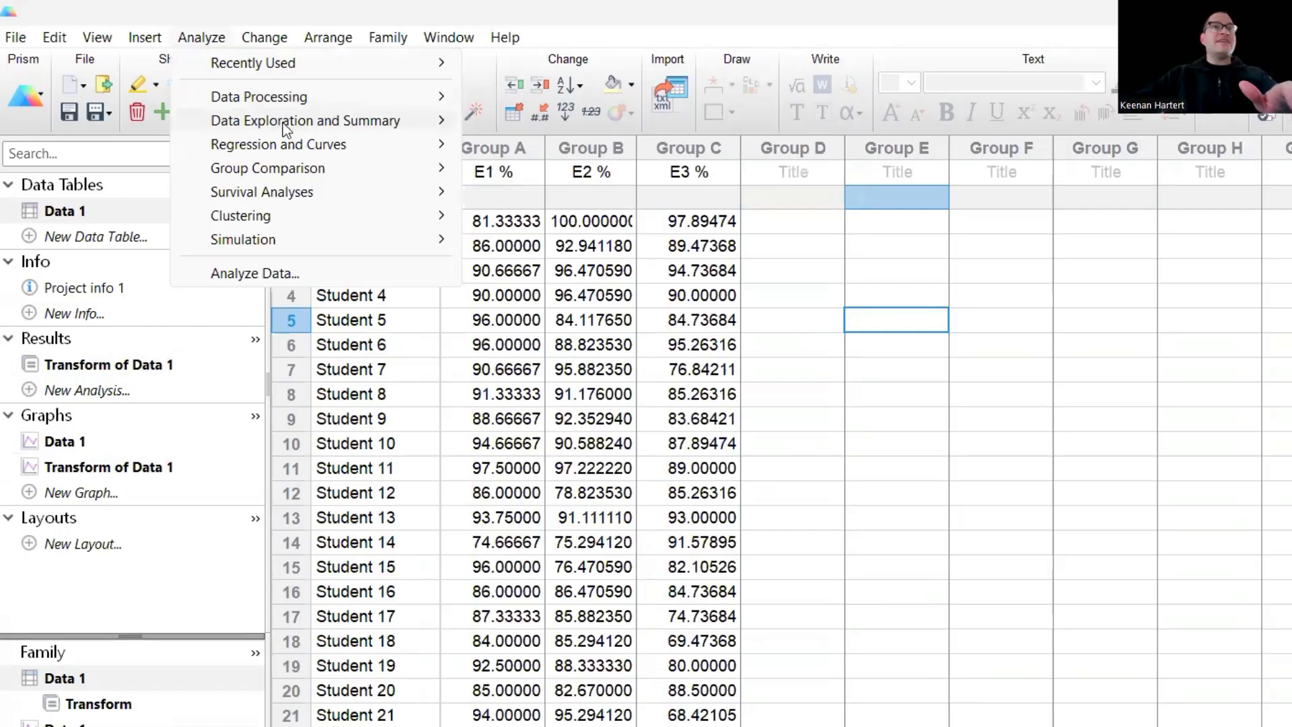
{"action": "mouse_move", "coordinate": [288, 123]}
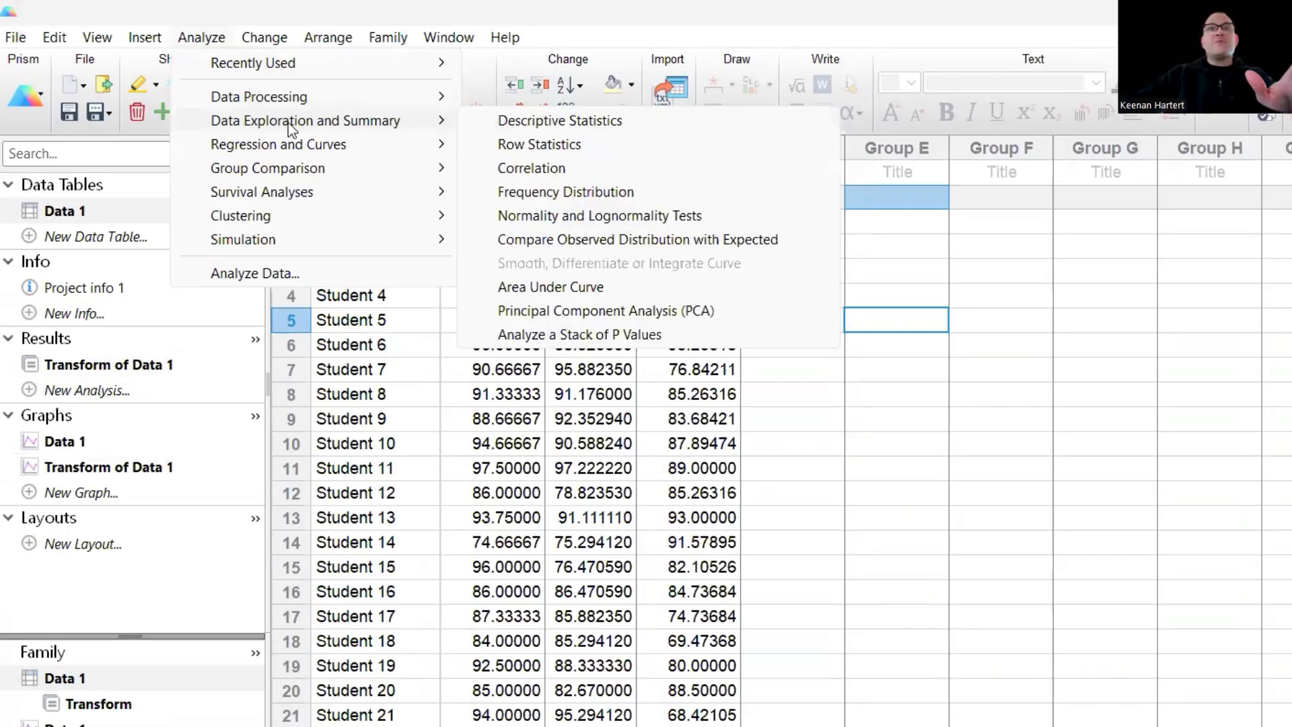
{"action": "left_click", "coordinate": [545, 121]}
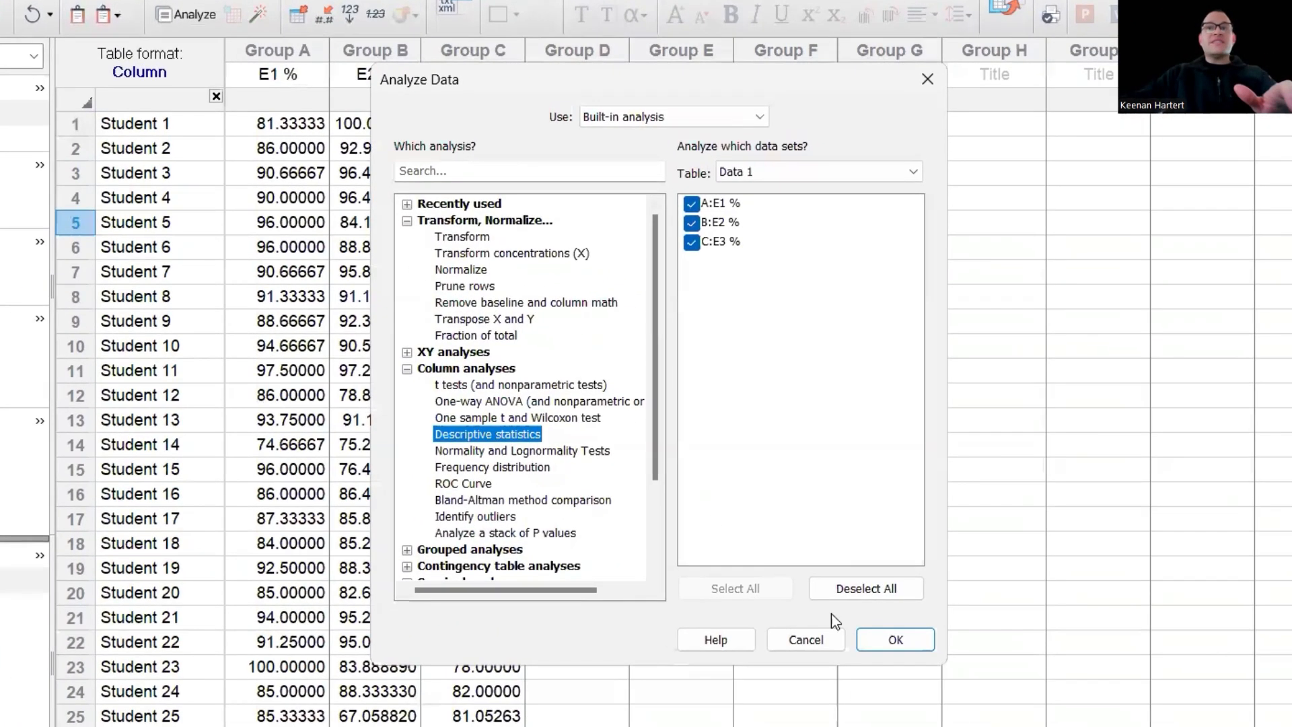
{"action": "left_click", "coordinate": [893, 641]}
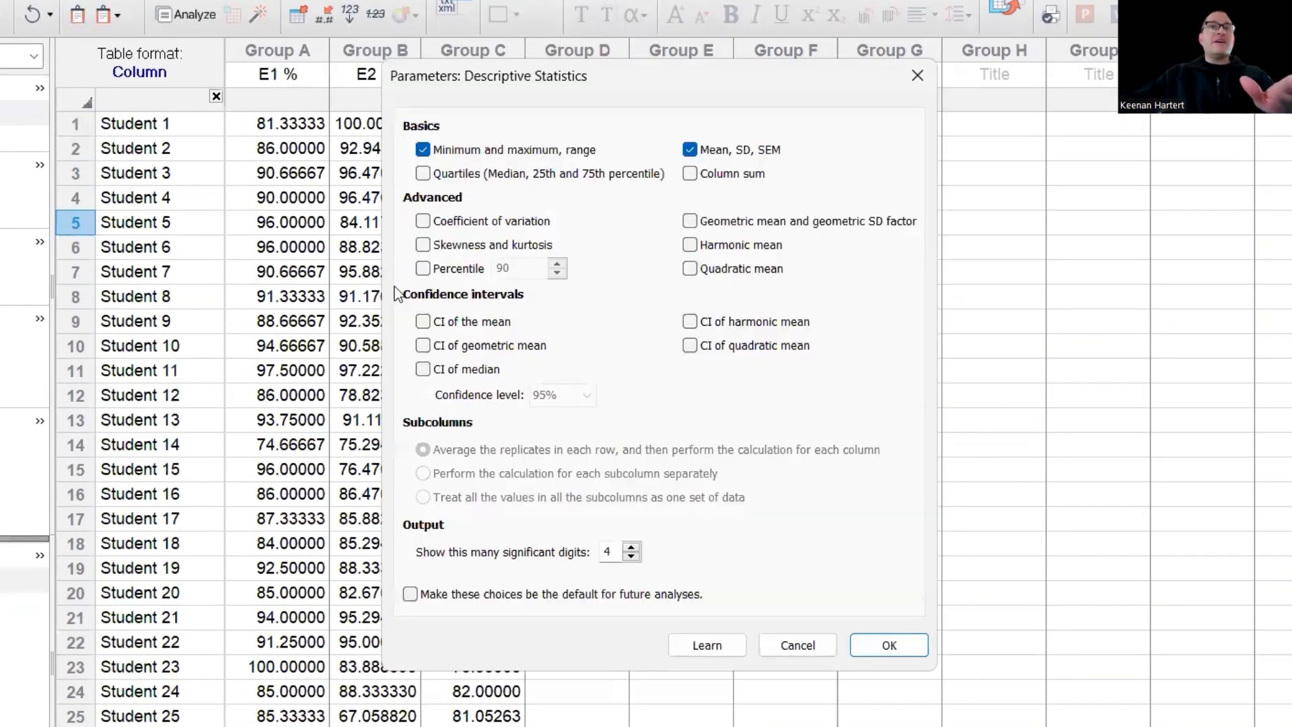
{"action": "left_click", "coordinate": [422, 245]}
{"action": "left_click", "coordinate": [423, 173]}
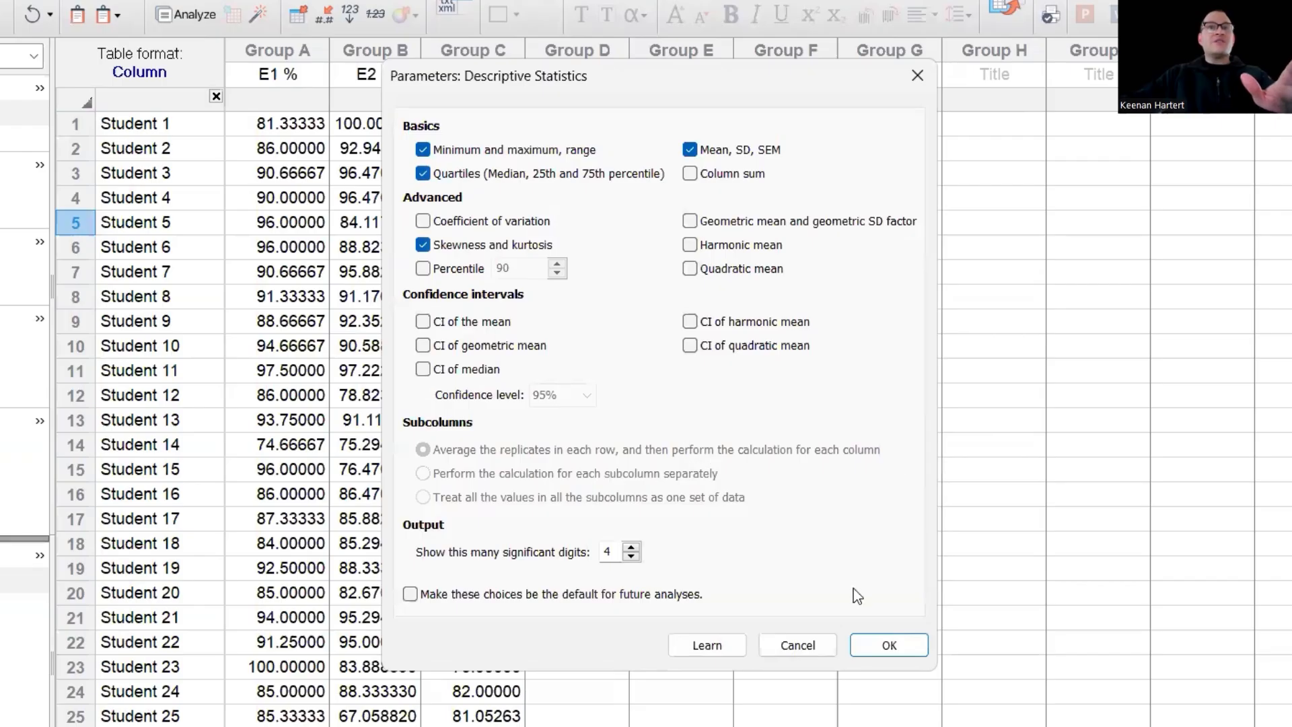
{"action": "left_click", "coordinate": [899, 648]}
- Highlight the 75% Percentile, 25% Percentile and Median results, then reopen the Data 1 score table
{"action": "left_click", "coordinate": [762, 458]}
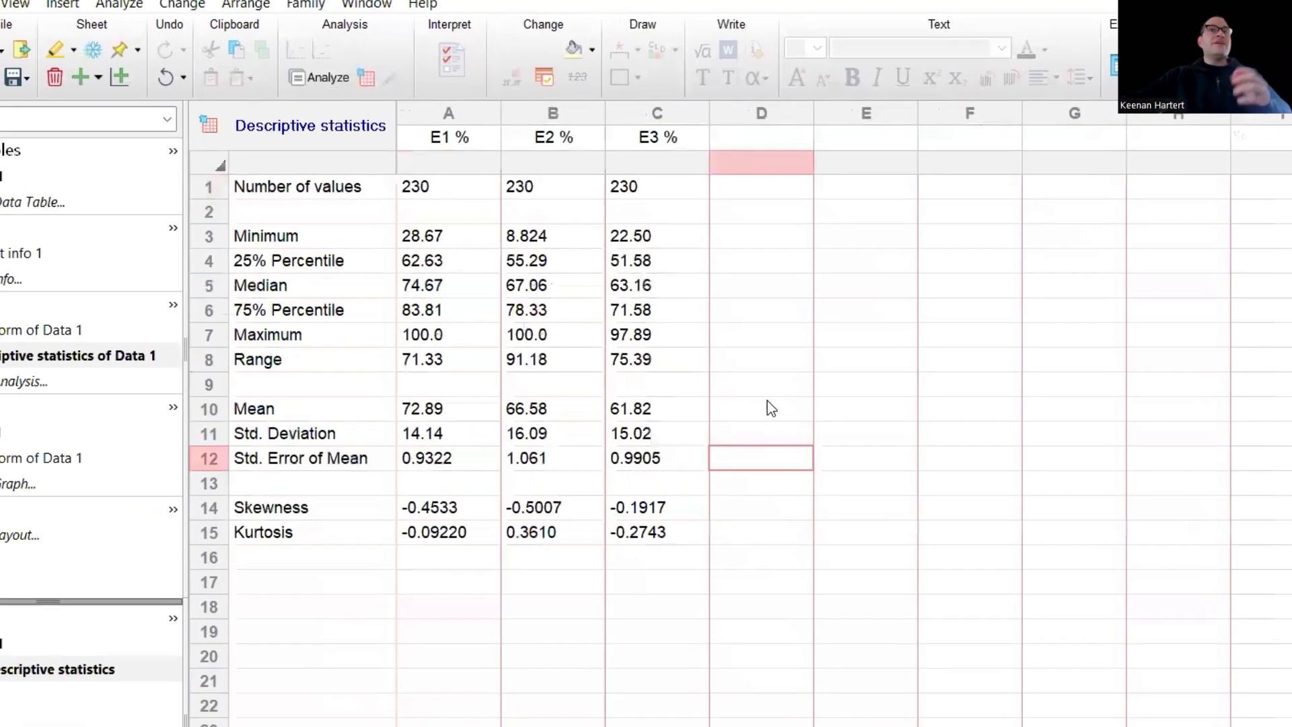
{"action": "left_click", "coordinate": [825, 316]}
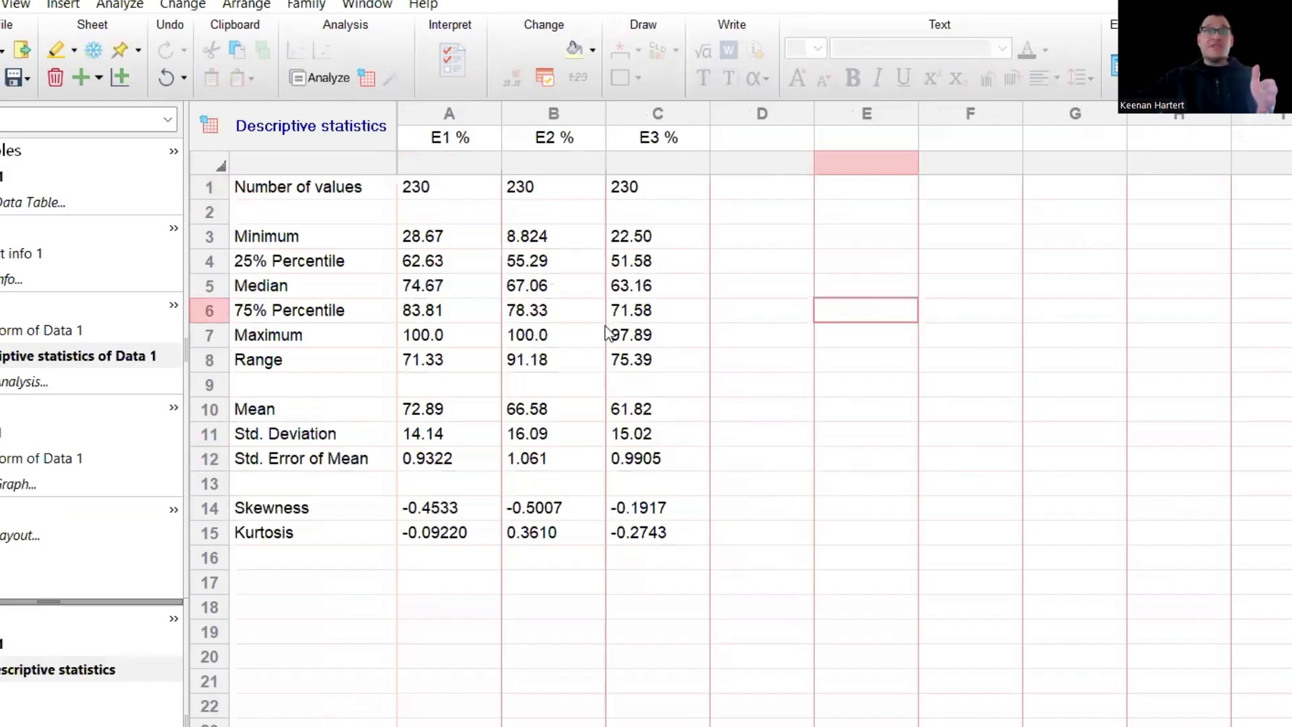
{"action": "left_click_drag", "start_coordinate": [620, 320], "coordinate": [468, 316]}
{"action": "left_click_drag", "start_coordinate": [431, 266], "coordinate": [641, 289]}
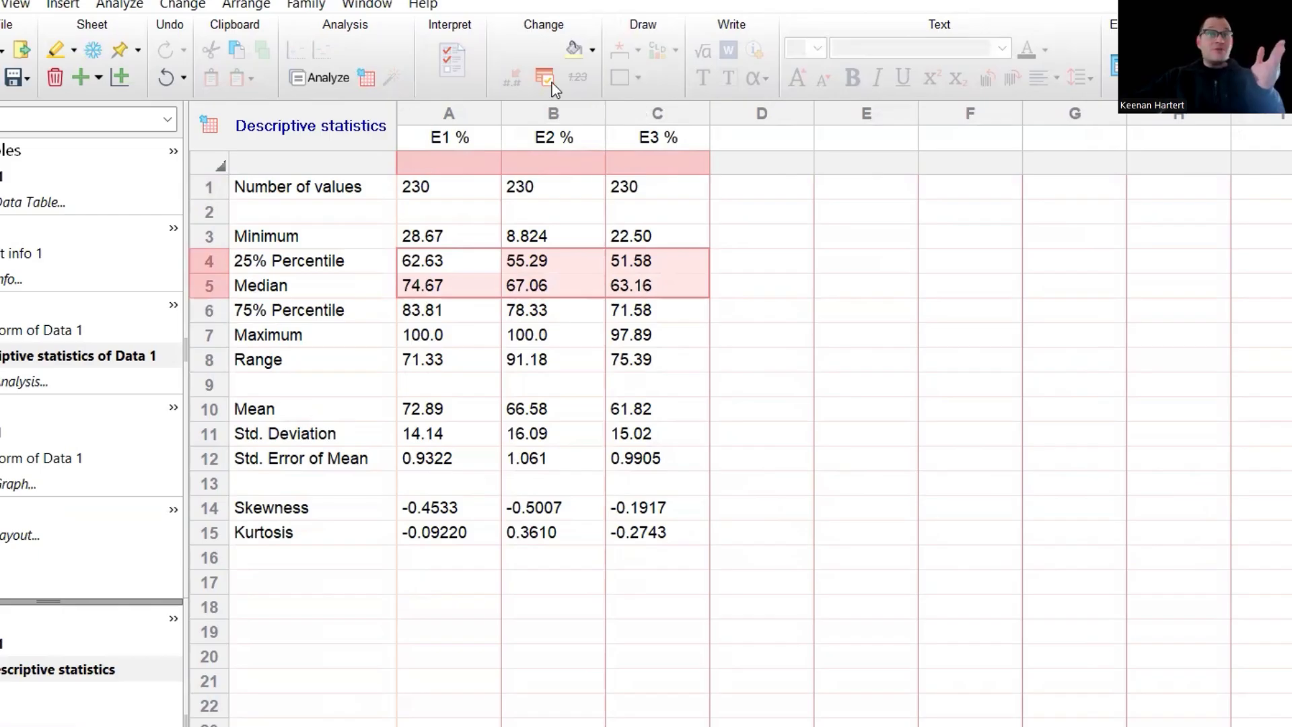
{"action": "left_click_drag", "start_coordinate": [468, 114], "coordinate": [636, 127]}
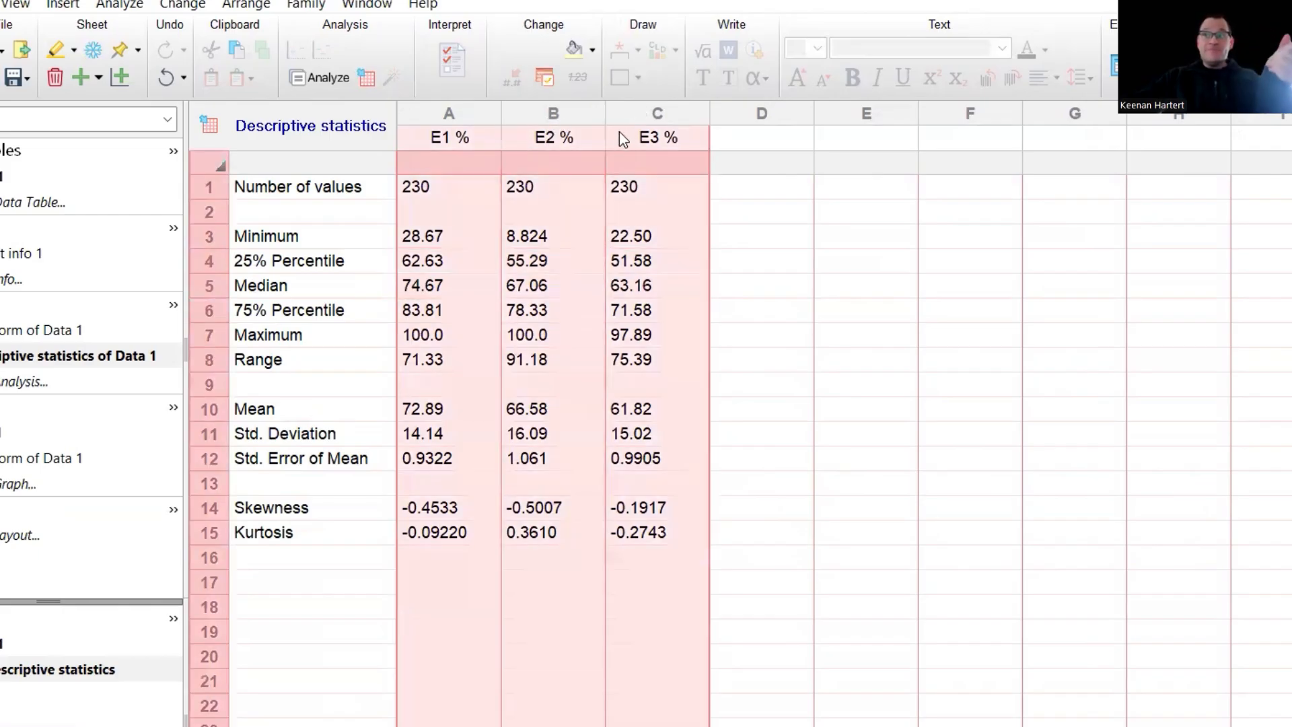
{"action": "left_click", "coordinate": [848, 409]}
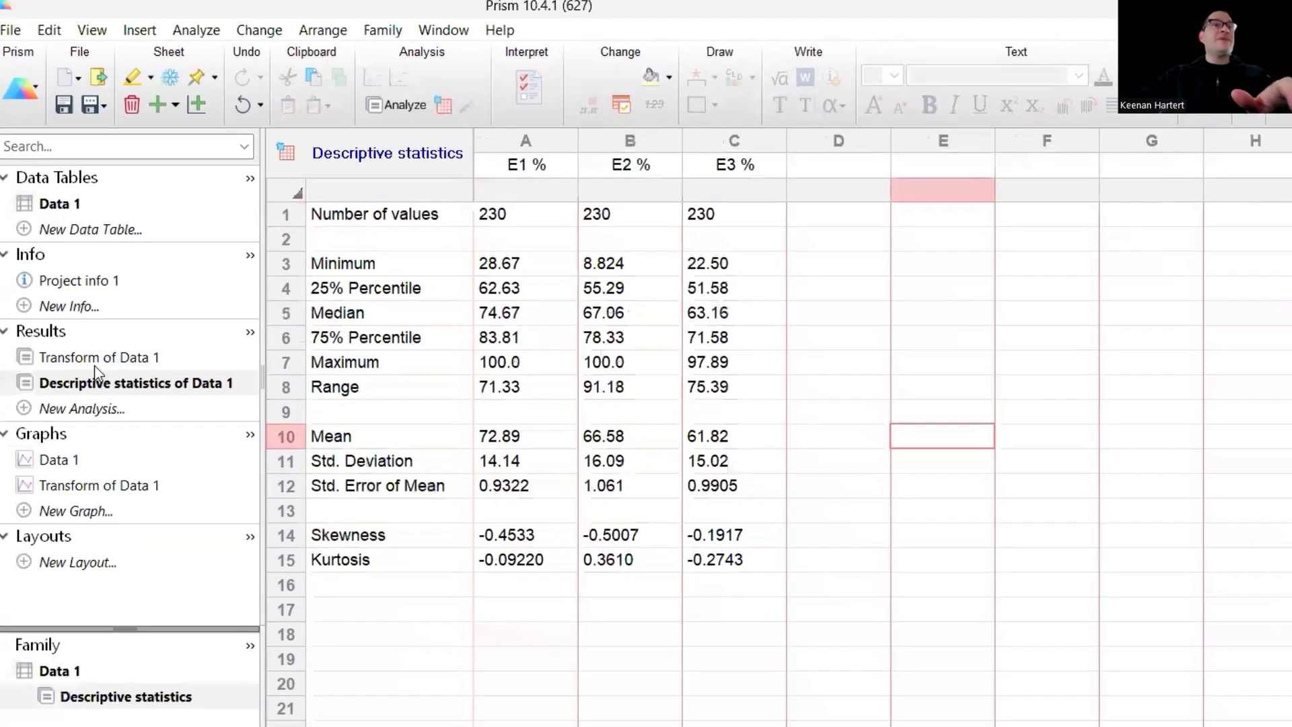
{"action": "left_click", "coordinate": [86, 199]}
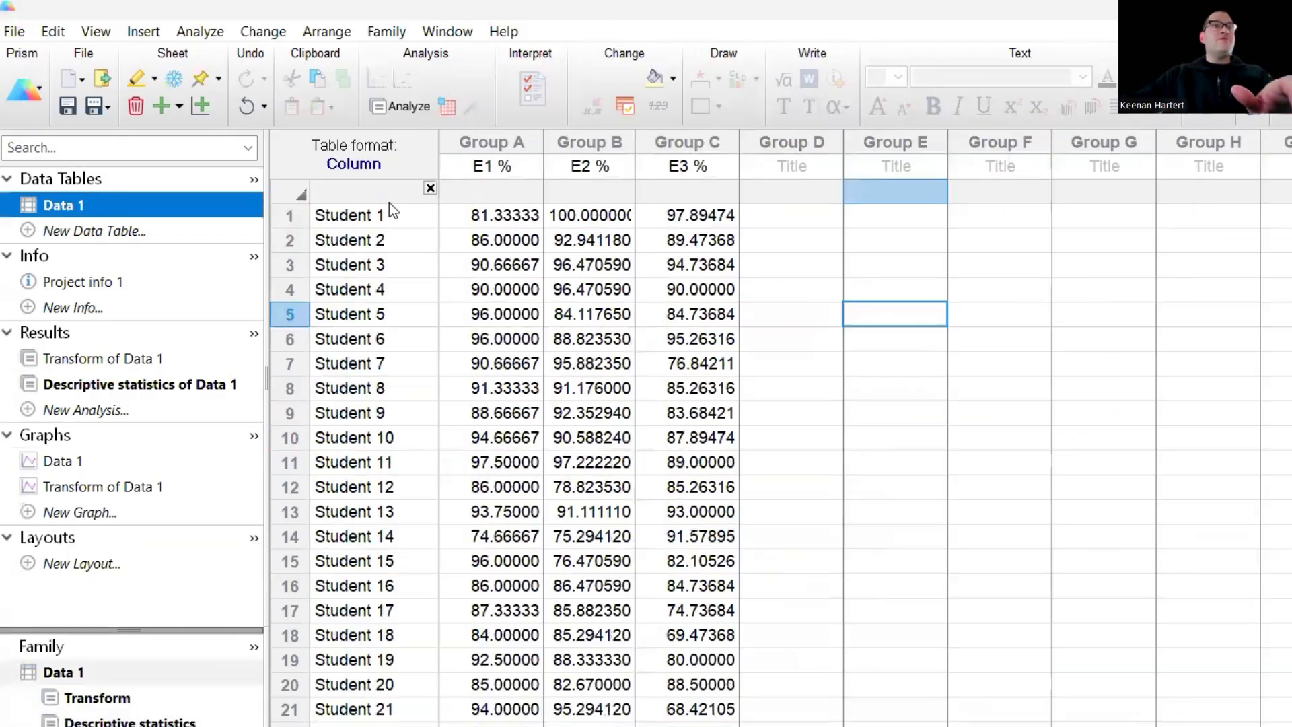
- Run Row Statistics on the three exams calculating means with SD and N, with a graph
{"action": "left_click", "coordinate": [200, 32]}
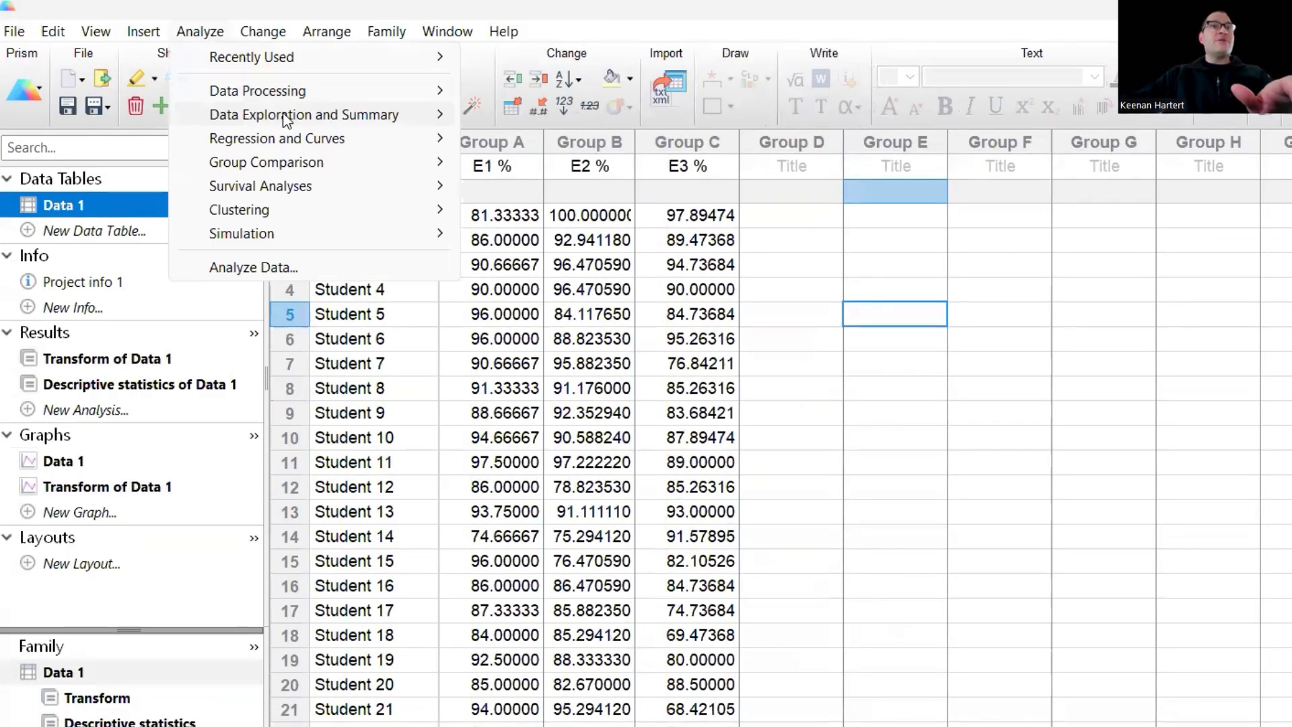
{"action": "mouse_move", "coordinate": [431, 121]}
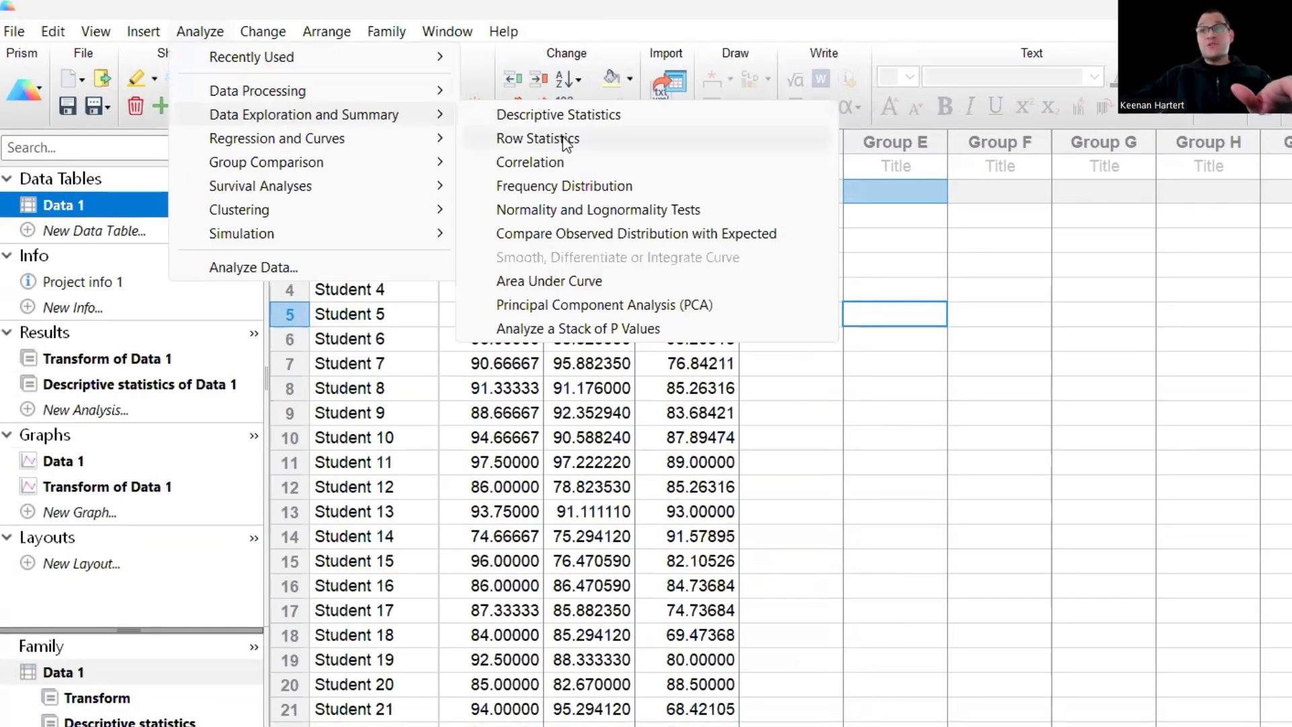
{"action": "left_click", "coordinate": [539, 139]}
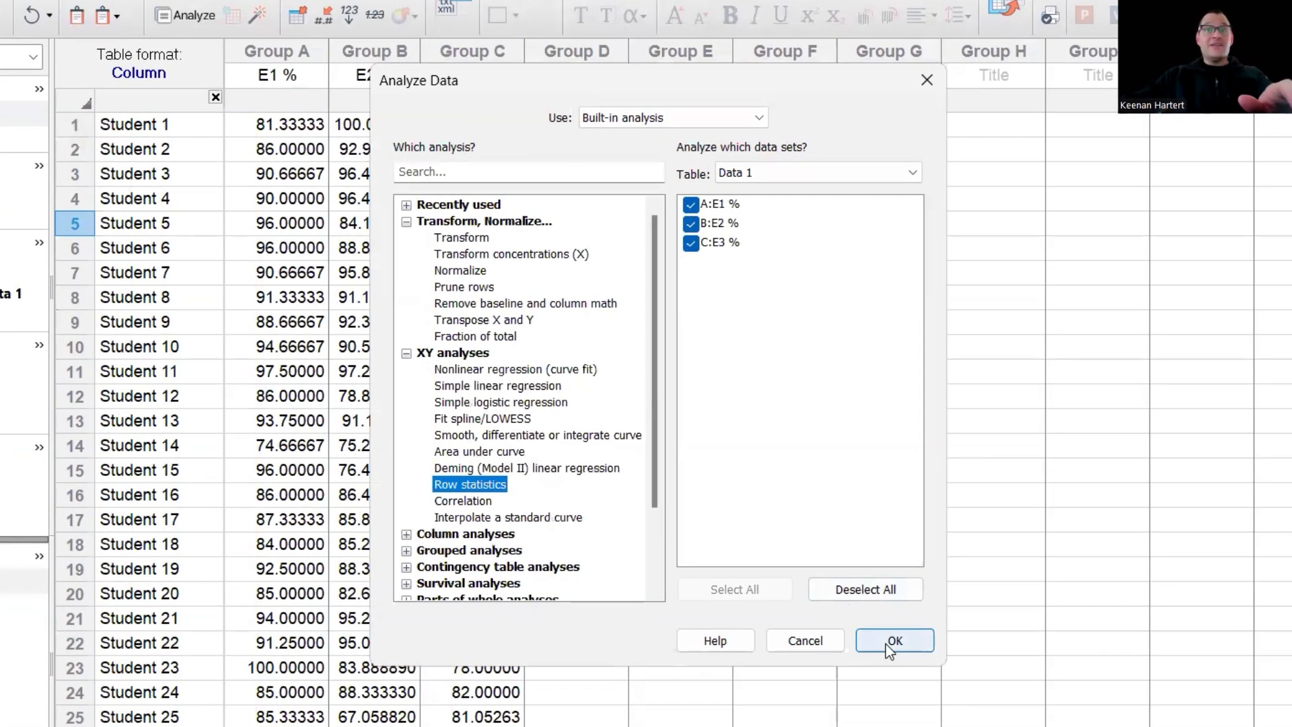
{"action": "left_click", "coordinate": [886, 644]}
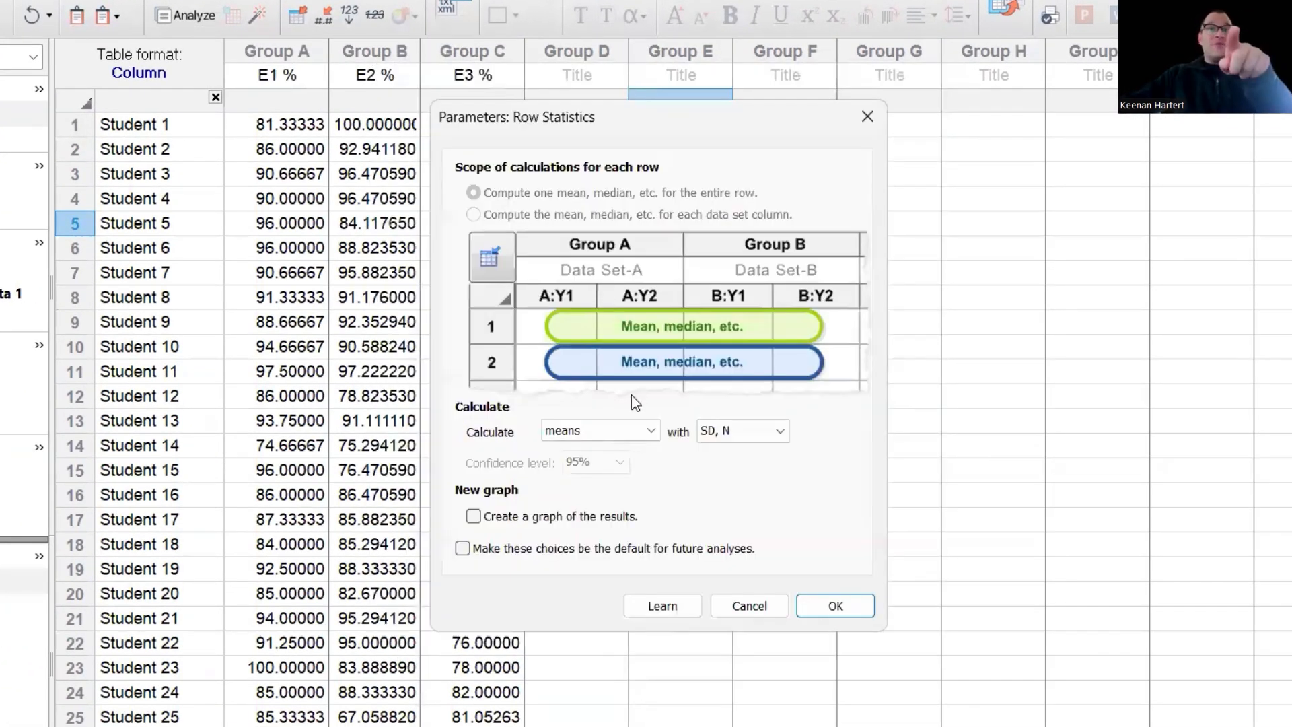
{"action": "left_click", "coordinate": [620, 435]}
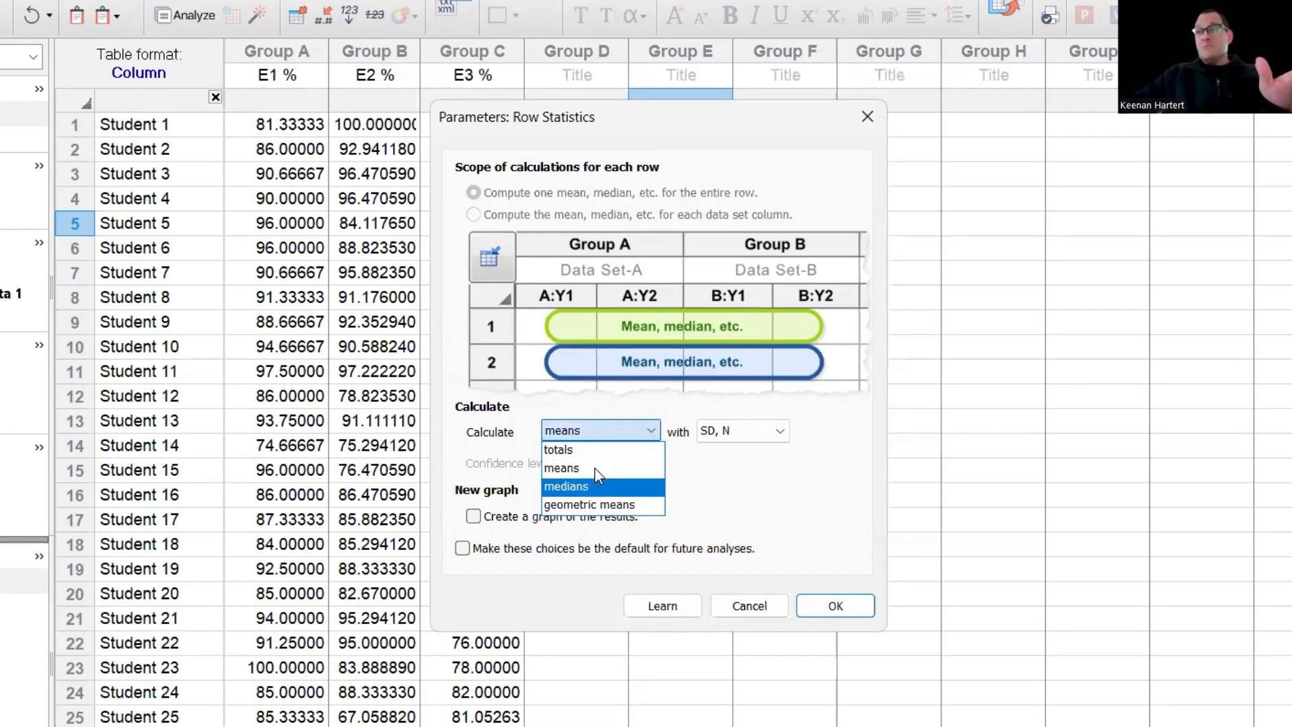
{"action": "left_click", "coordinate": [597, 468]}
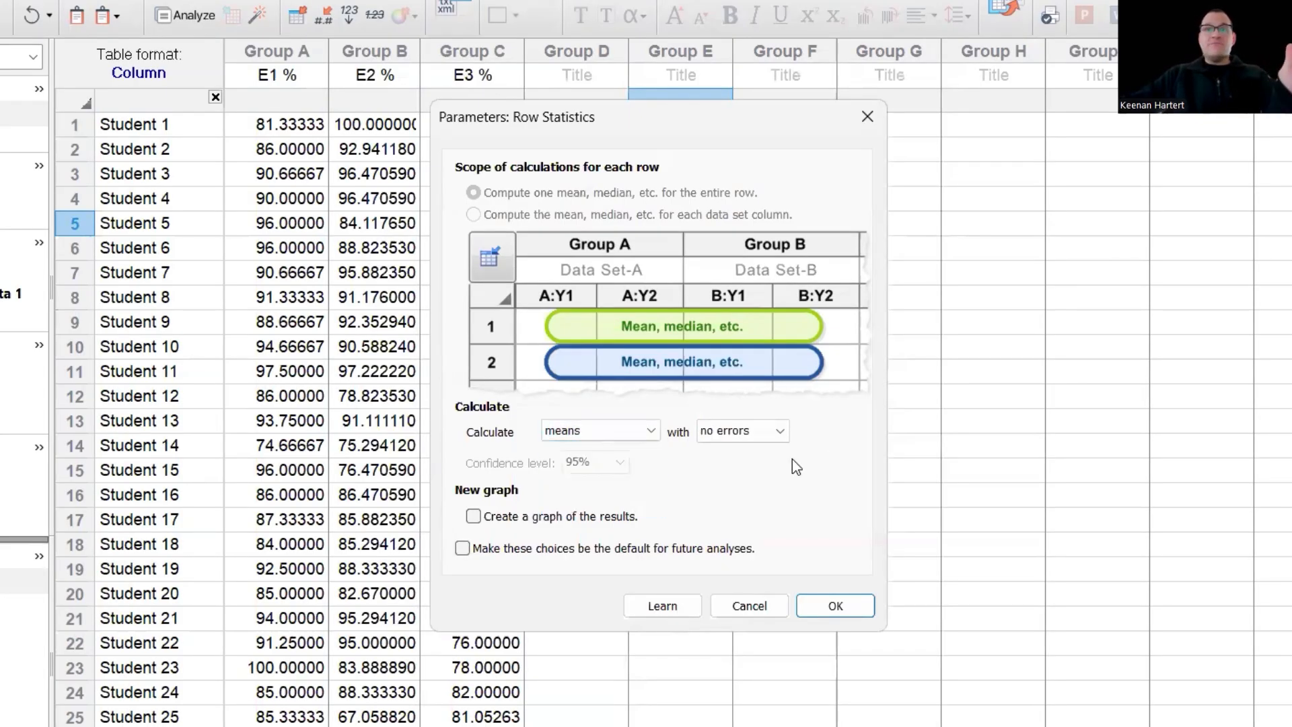
{"action": "left_click", "coordinate": [746, 439]}
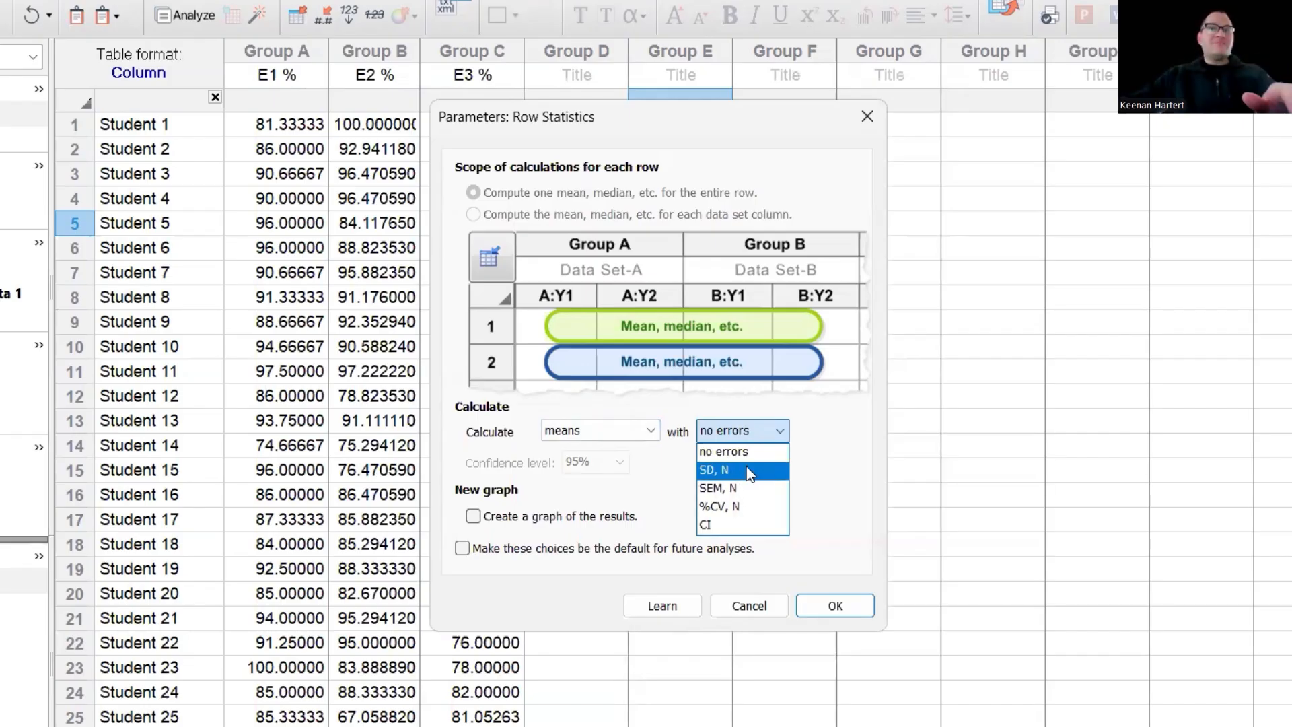
{"action": "left_click", "coordinate": [750, 472]}
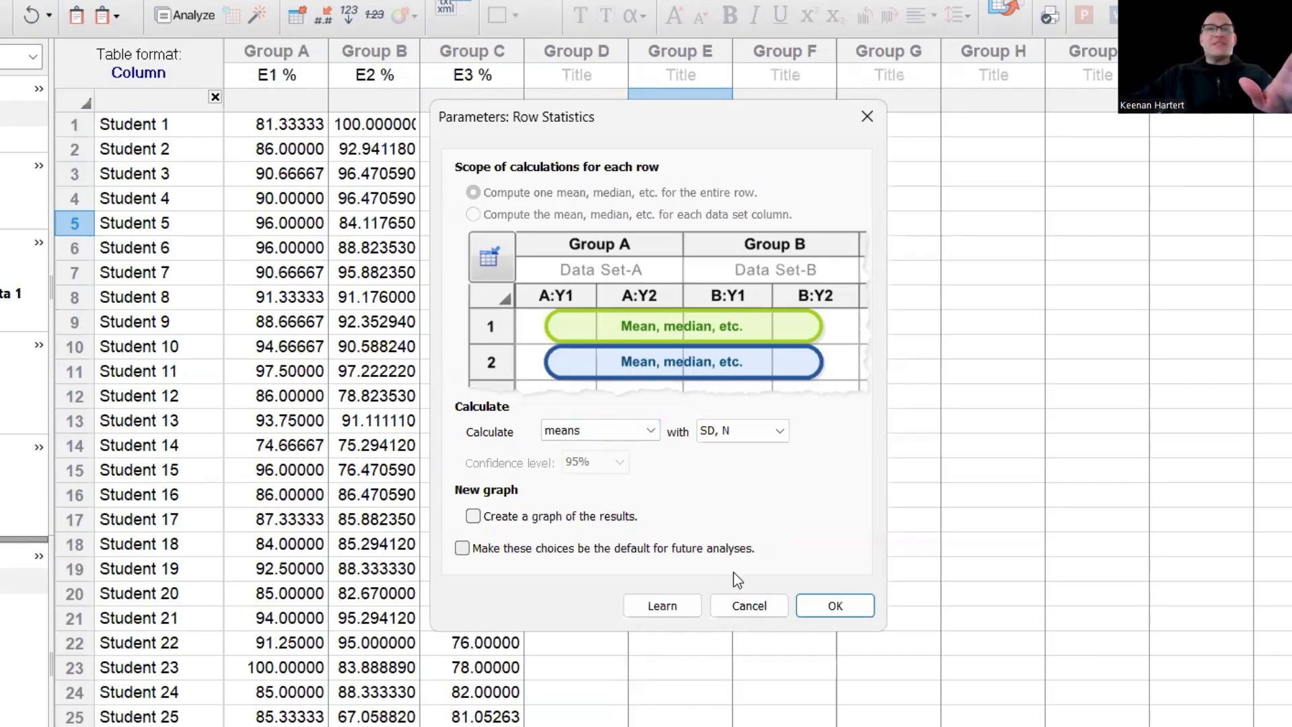
{"action": "left_click", "coordinate": [567, 520]}
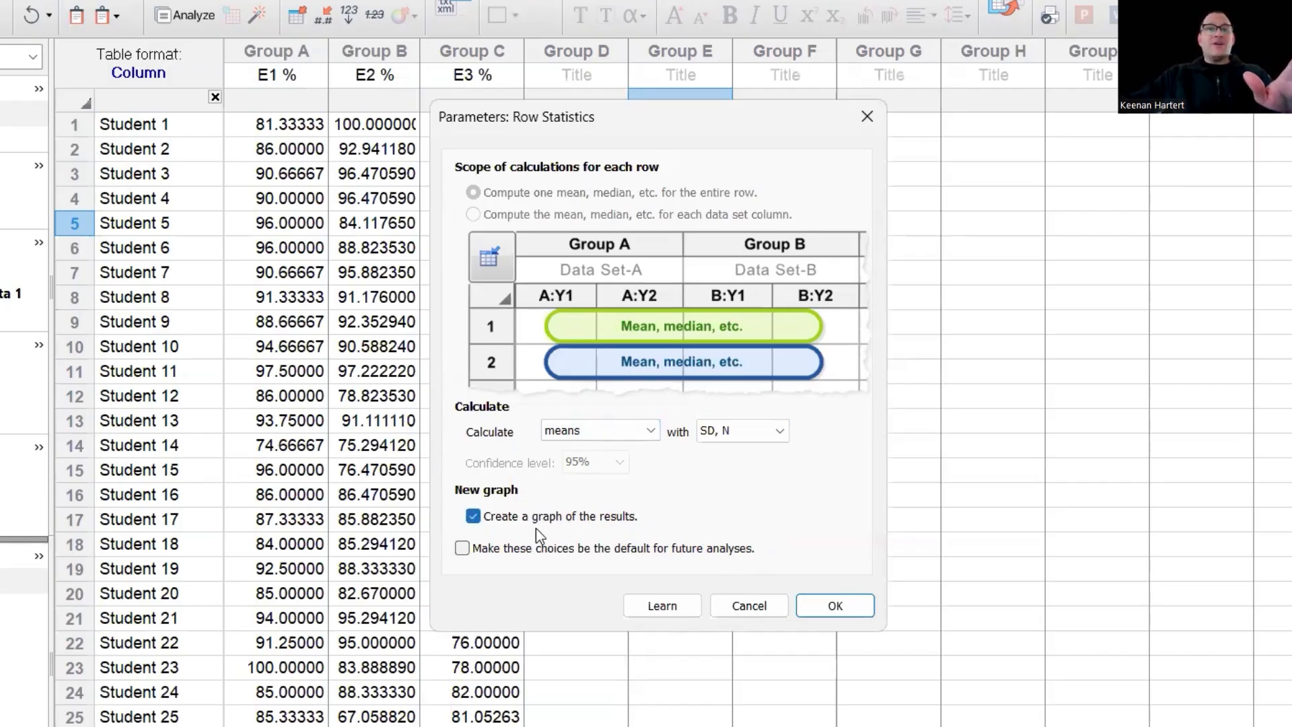
{"action": "left_click", "coordinate": [843, 608]}
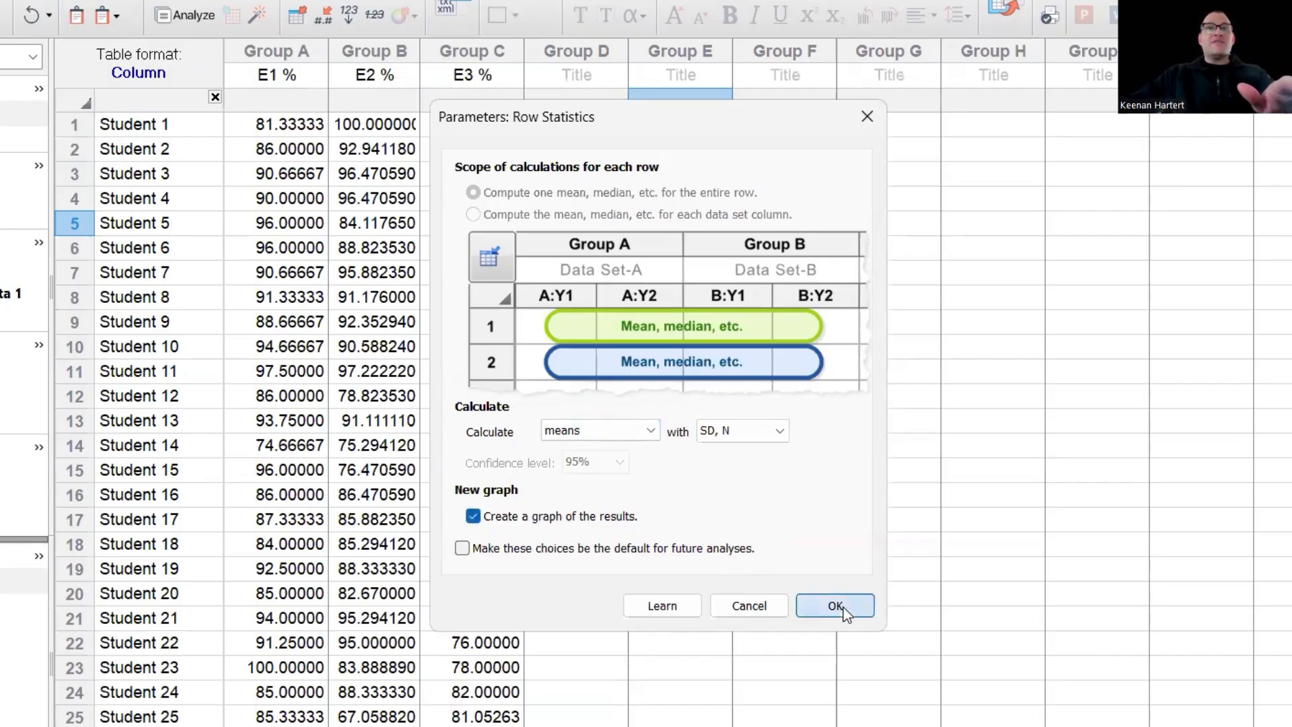
{"action": "left_click", "coordinate": [747, 322]}
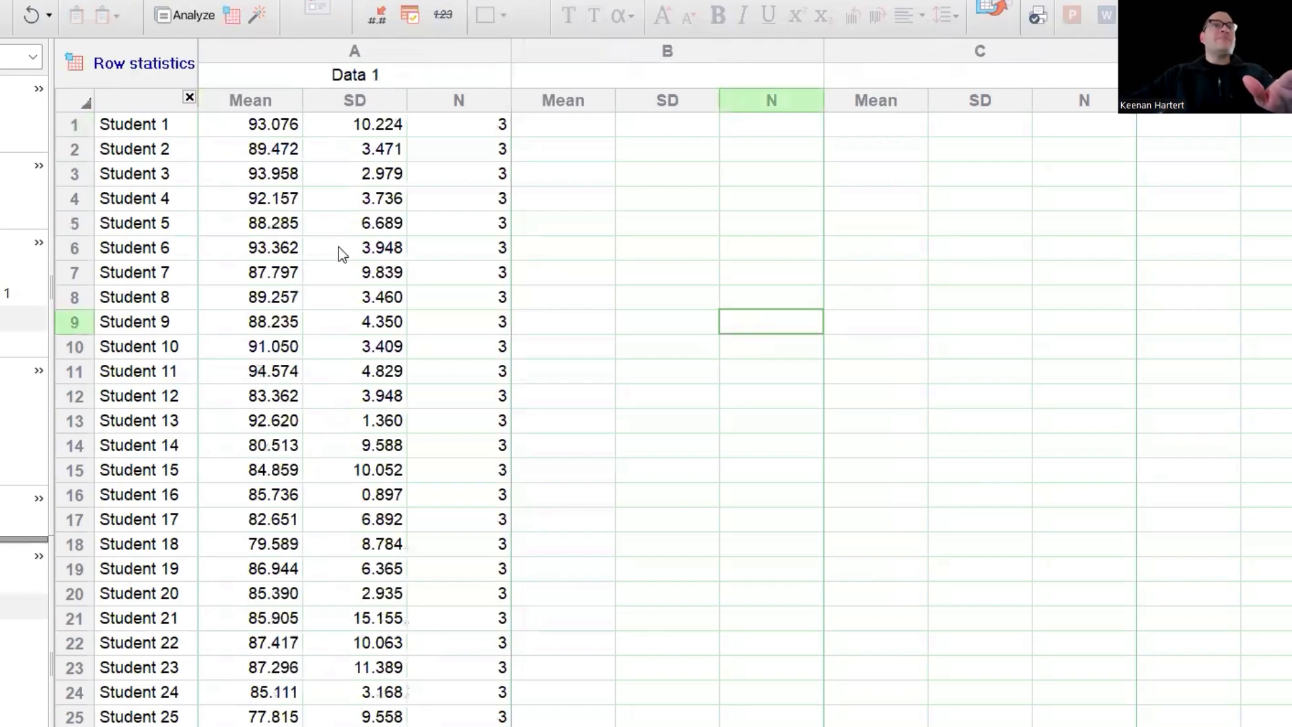
- Scroll the Row statistics table, then view the graph of each student's mean with SD bars
{"action": "scroll", "coordinate": [253, 317], "scroll_direction": "down", "scroll_amount": 8}
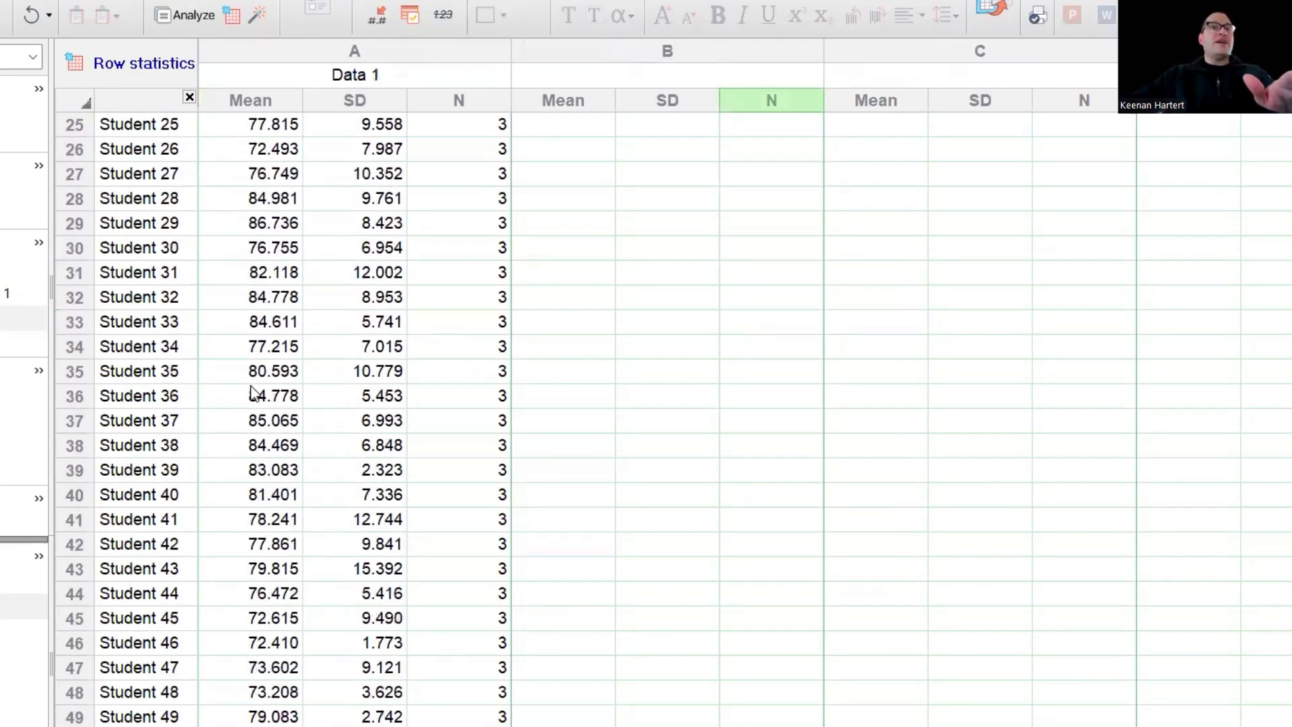
{"action": "scroll", "coordinate": [253, 391], "scroll_direction": "down", "scroll_amount": 7}
{"action": "scroll", "coordinate": [253, 404], "scroll_direction": "up", "scroll_amount": 15}
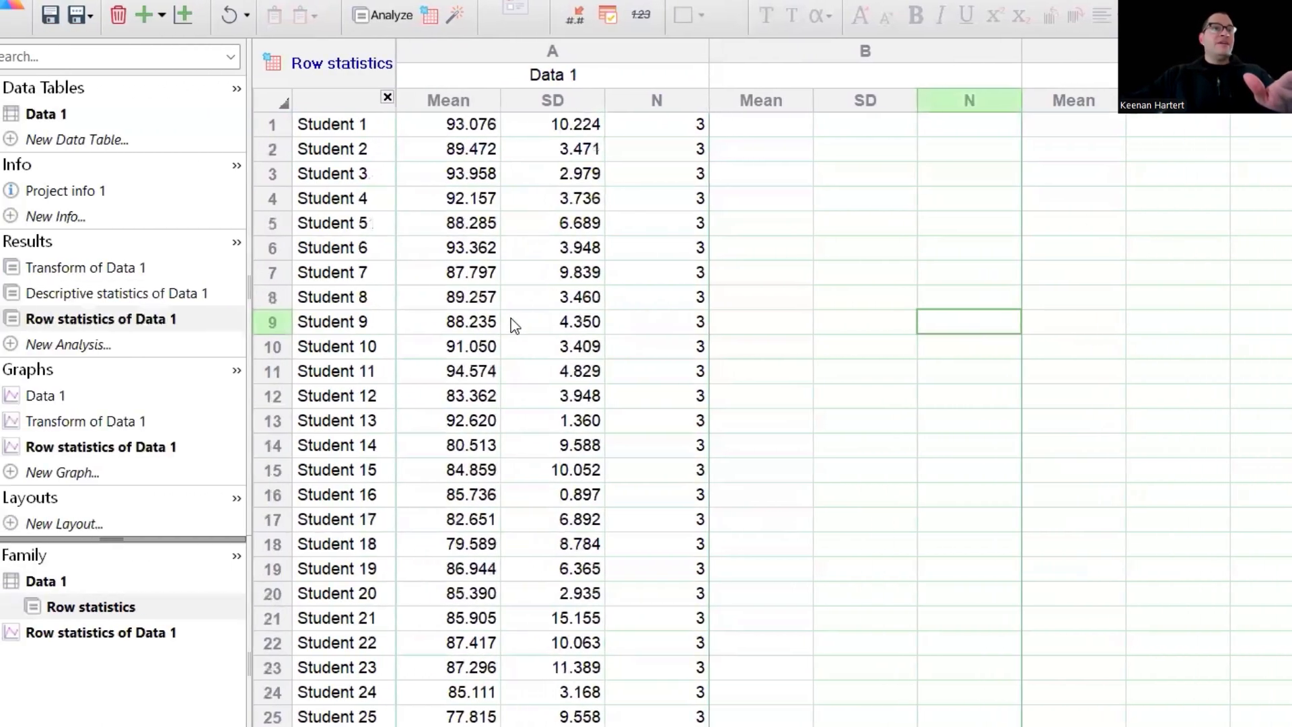
{"action": "left_click", "coordinate": [127, 447]}
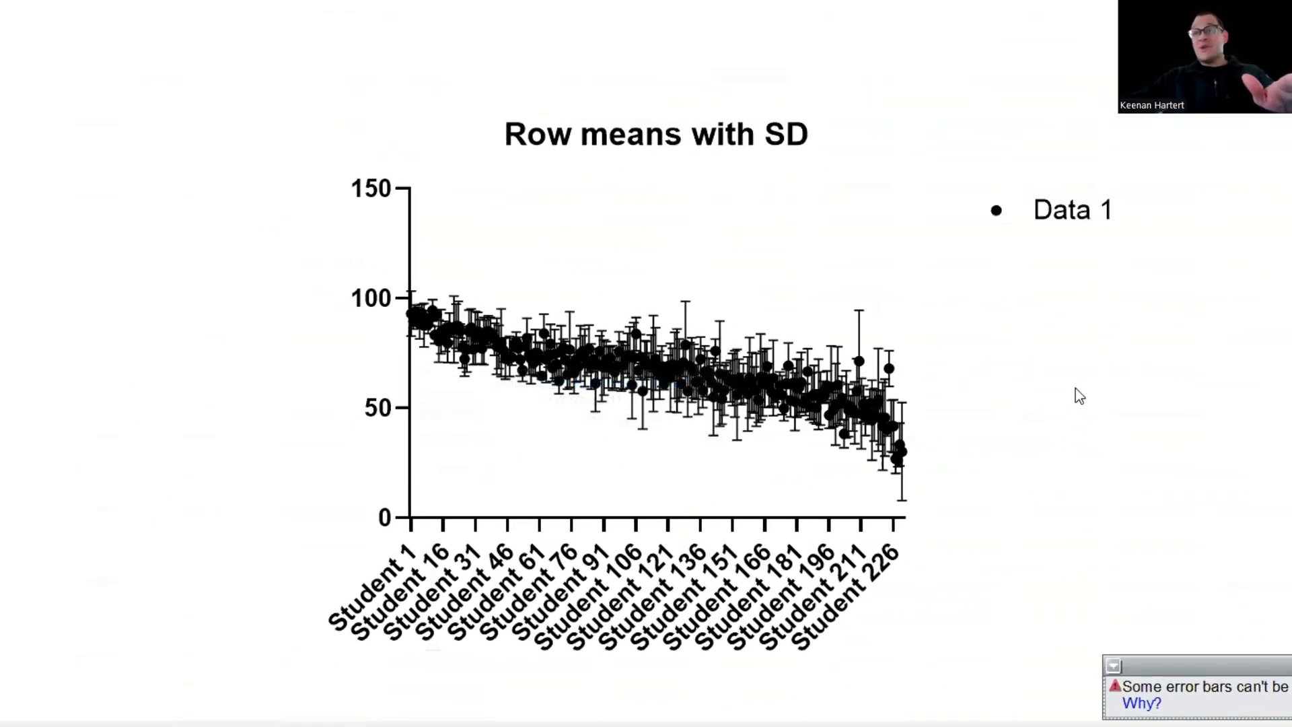
{"action": "scroll", "coordinate": [1076, 388], "scroll_direction": "down", "scroll_amount": 2}
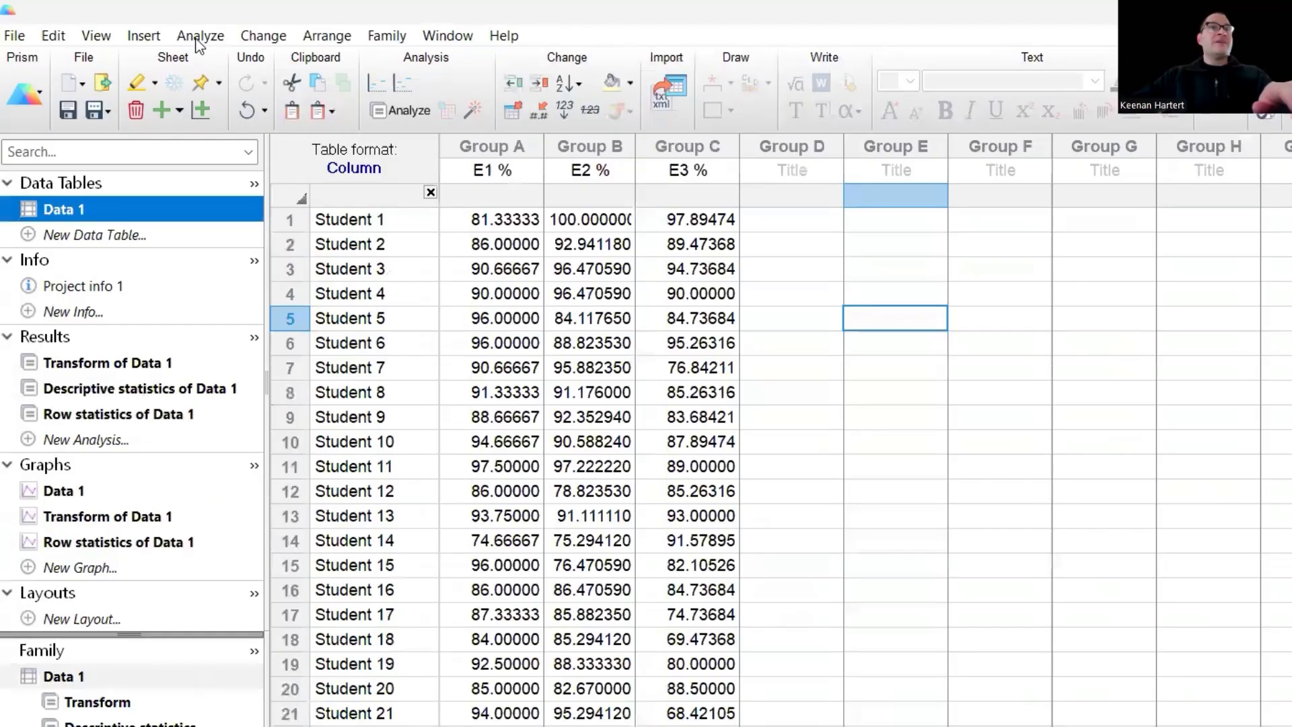
- Browse the Analyze menu's Data Exploration and Summary and Data Processing analysis lists
{"action": "left_click", "coordinate": [196, 41]}
{"action": "mouse_move", "coordinate": [293, 118]}
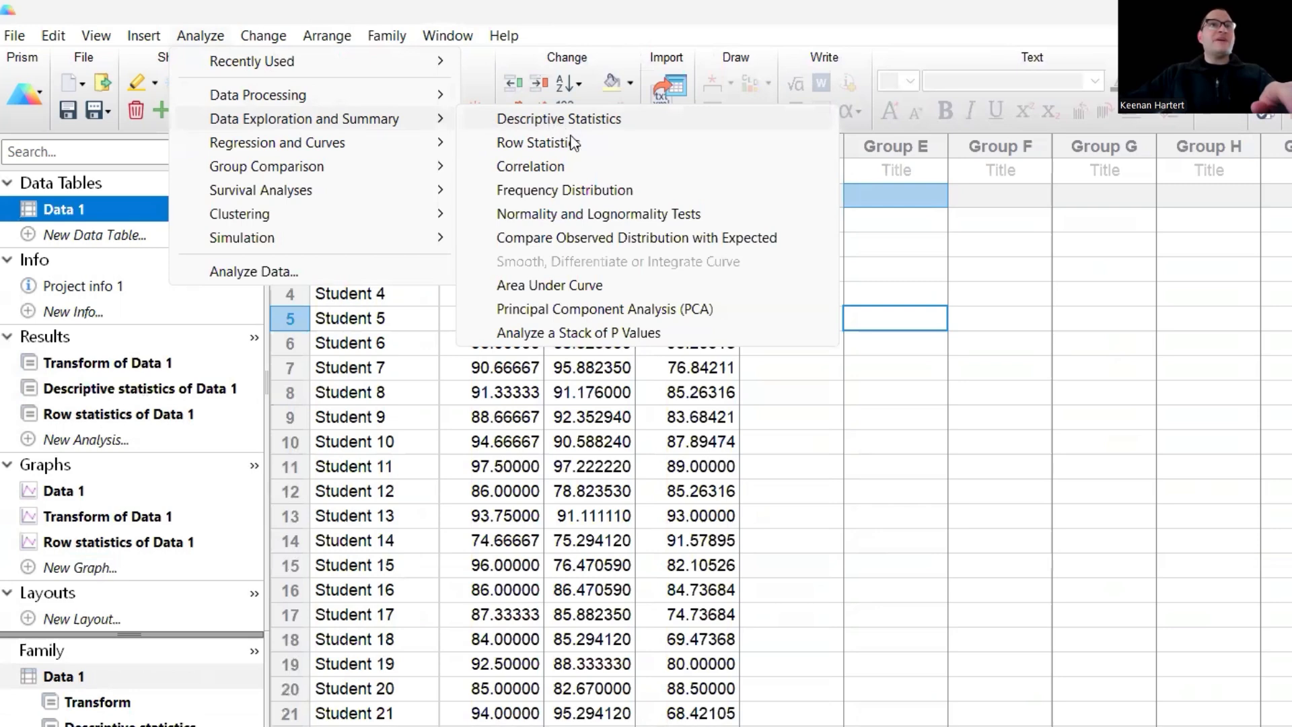
{"action": "mouse_move", "coordinate": [325, 99]}
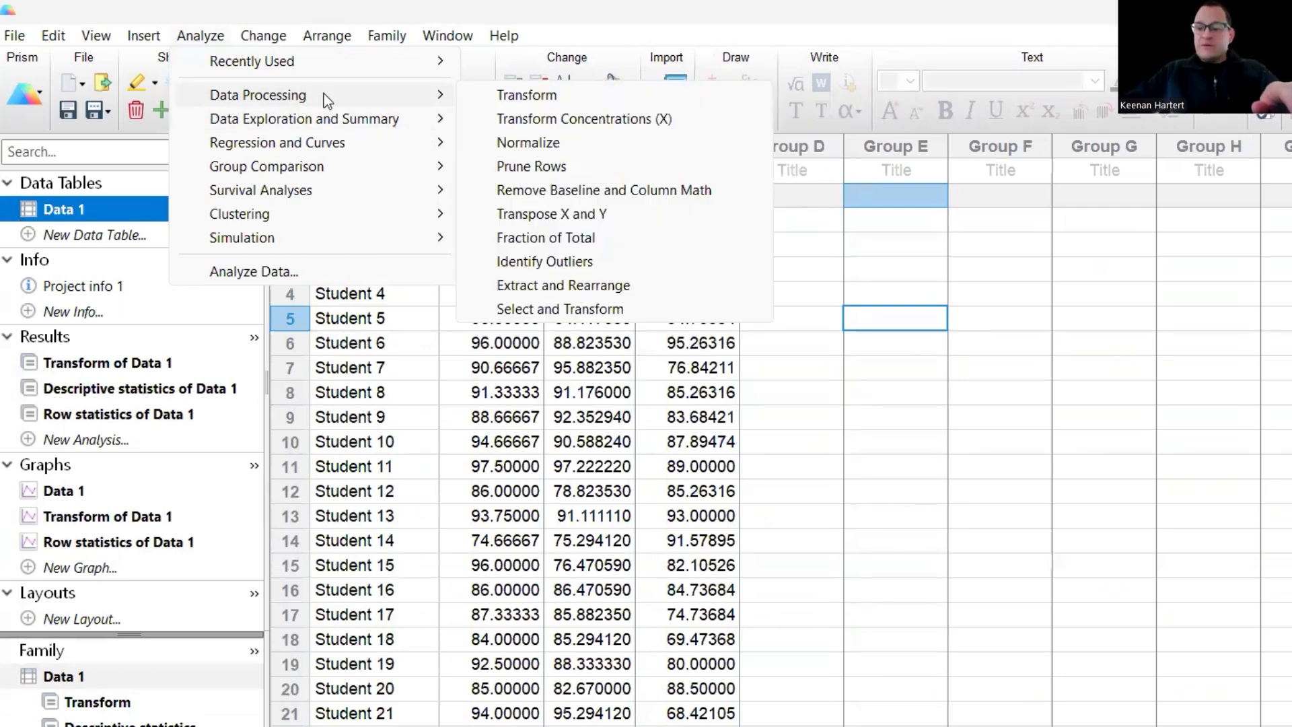
{"action": "mouse_move", "coordinate": [369, 121]}
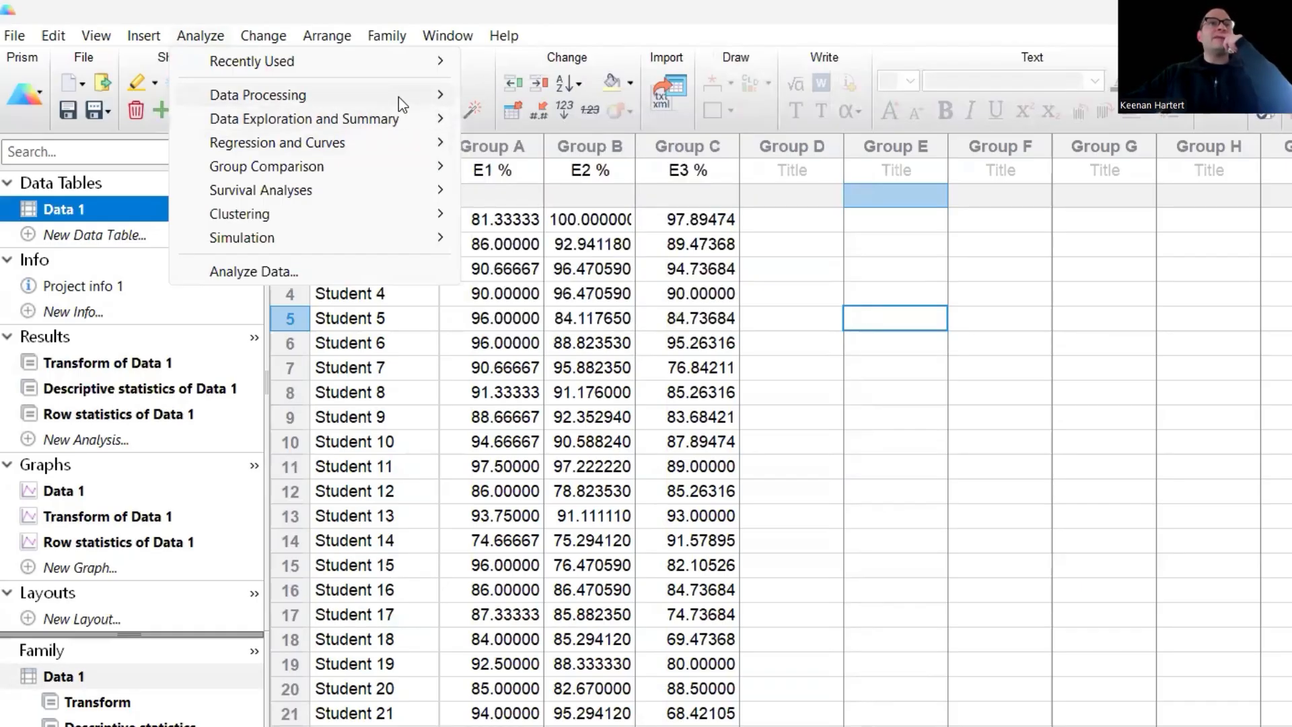
{"action": "mouse_move", "coordinate": [398, 97]}
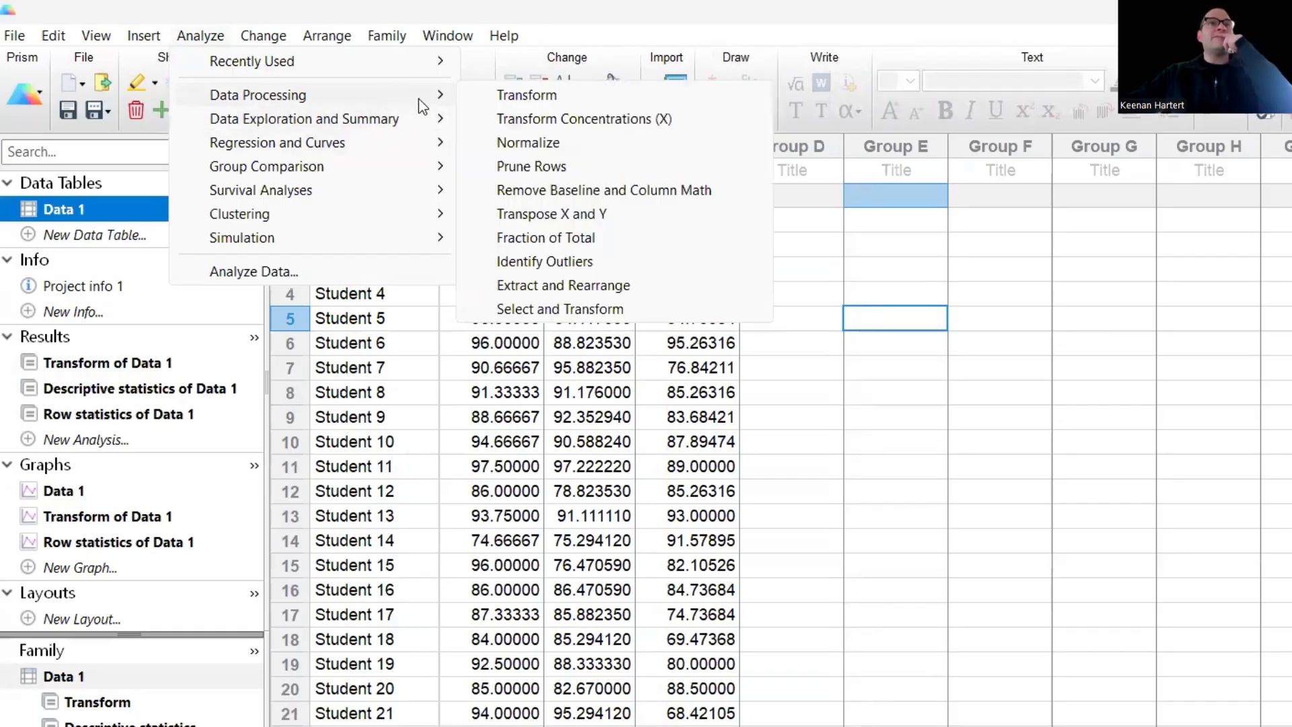
- Choose Remove Baseline and Column Math with Data Set A as the baseline column
{"action": "left_click", "coordinate": [631, 188]}
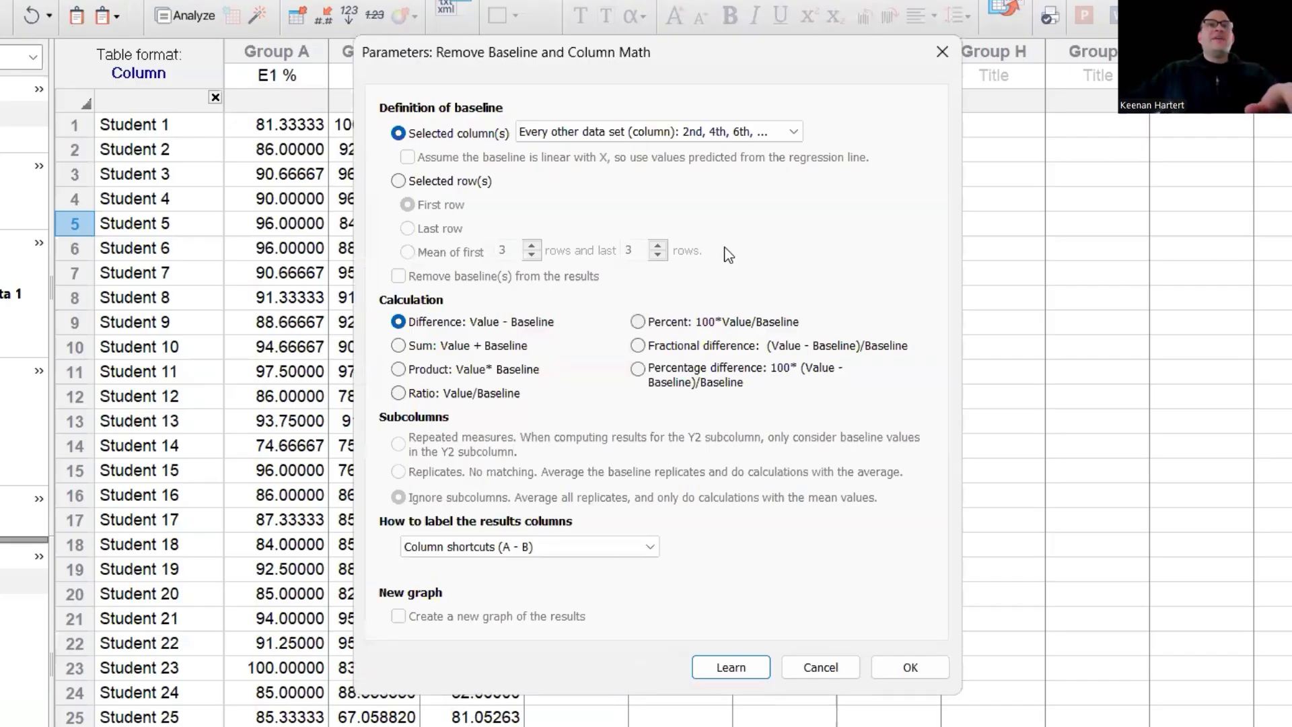
{"action": "left_click", "coordinate": [402, 183]}
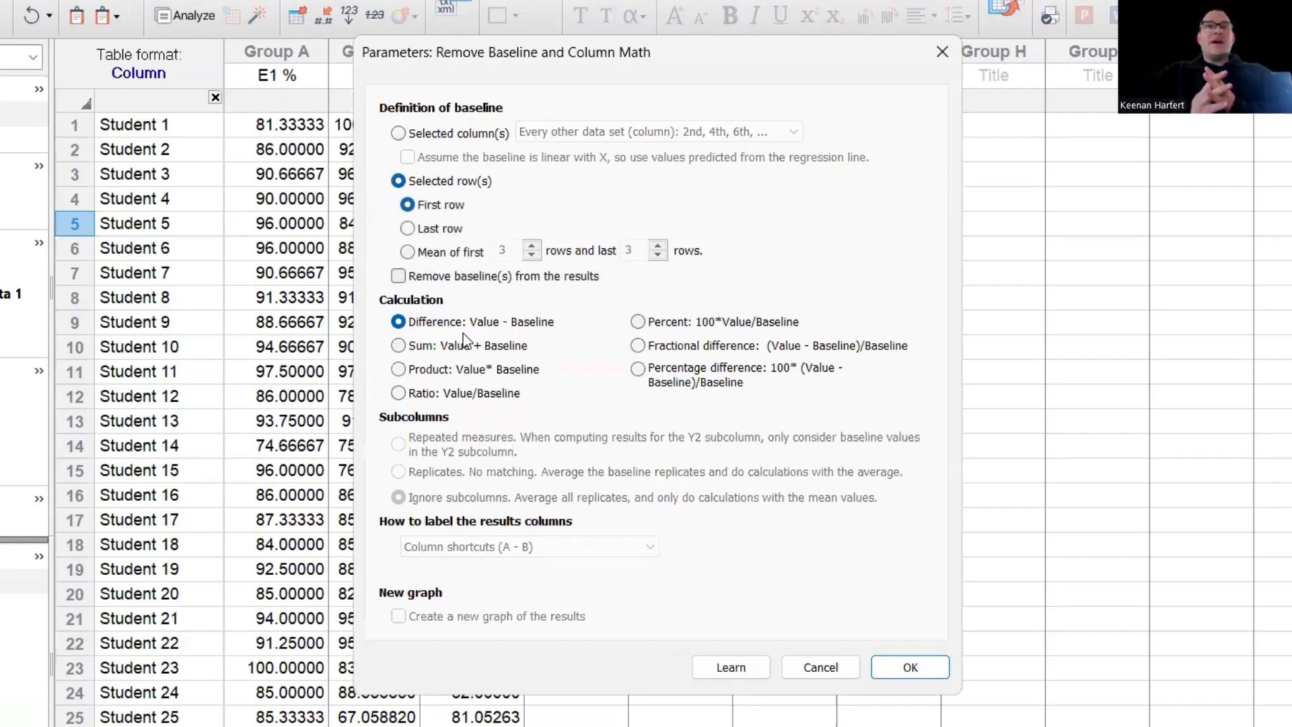
{"action": "left_click", "coordinate": [400, 135]}
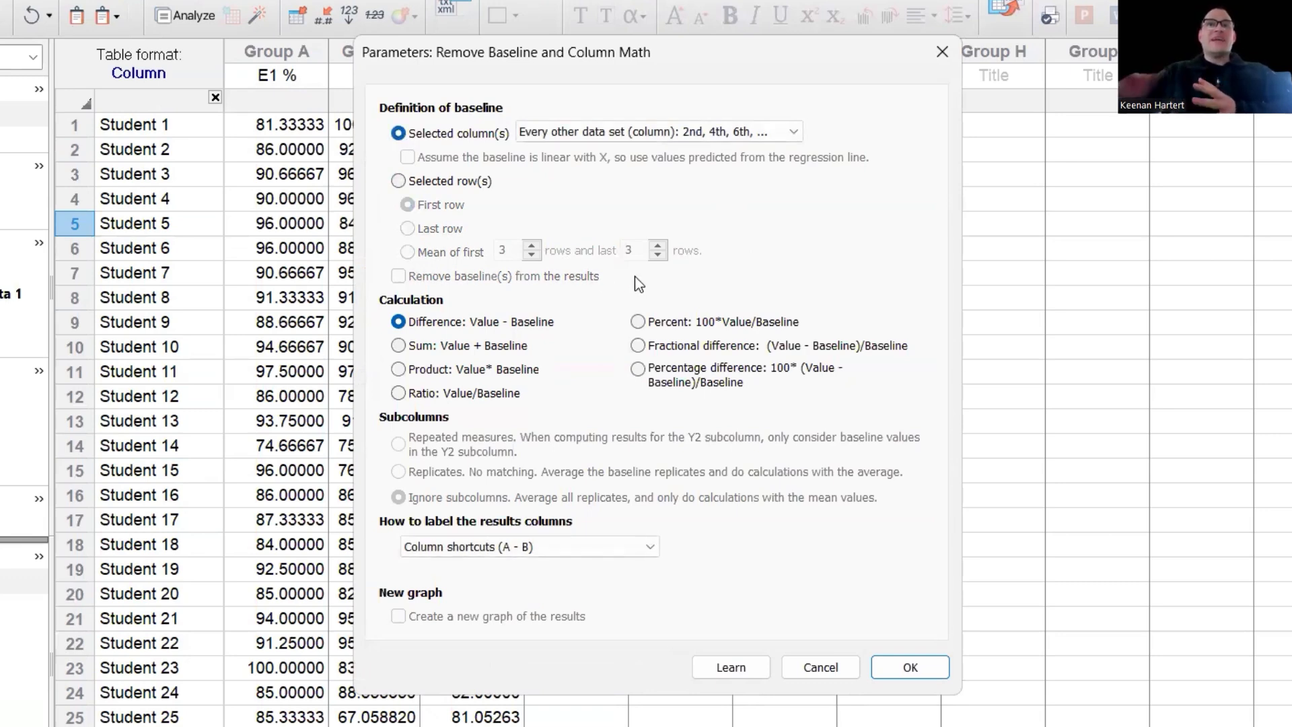
{"action": "left_click", "coordinate": [604, 137]}
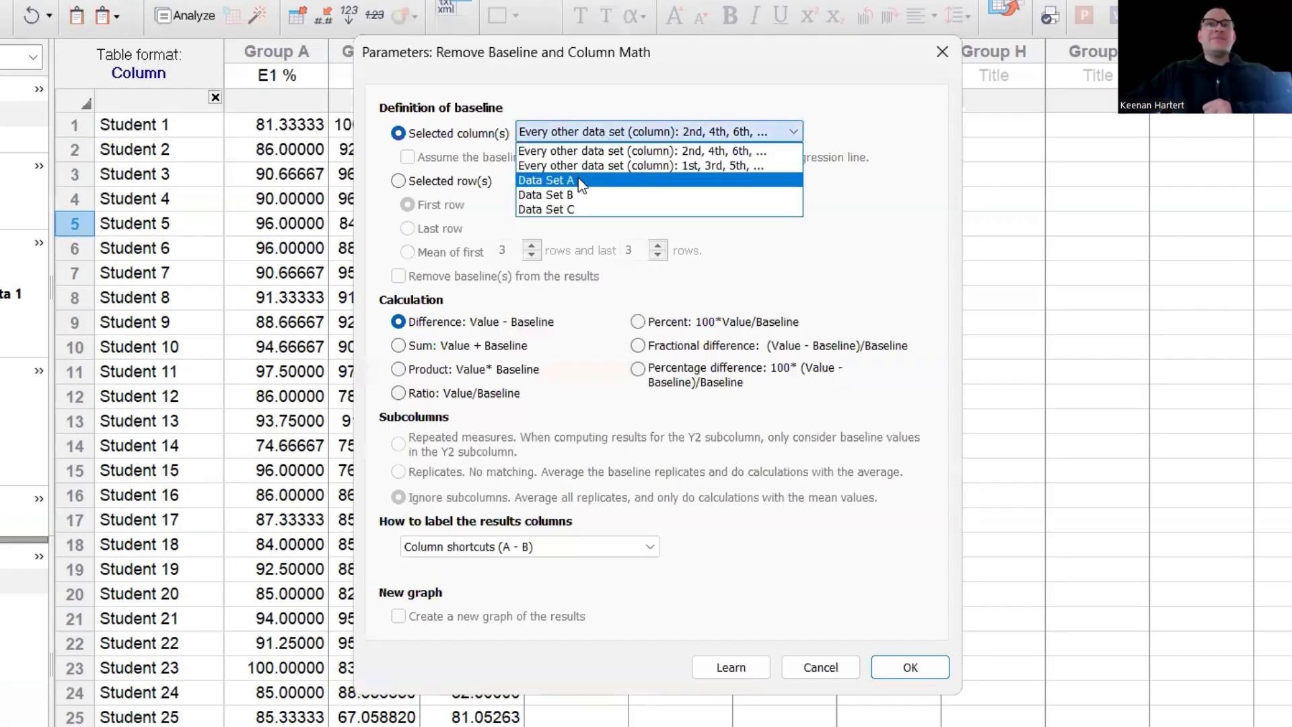
{"action": "left_click", "coordinate": [673, 189]}
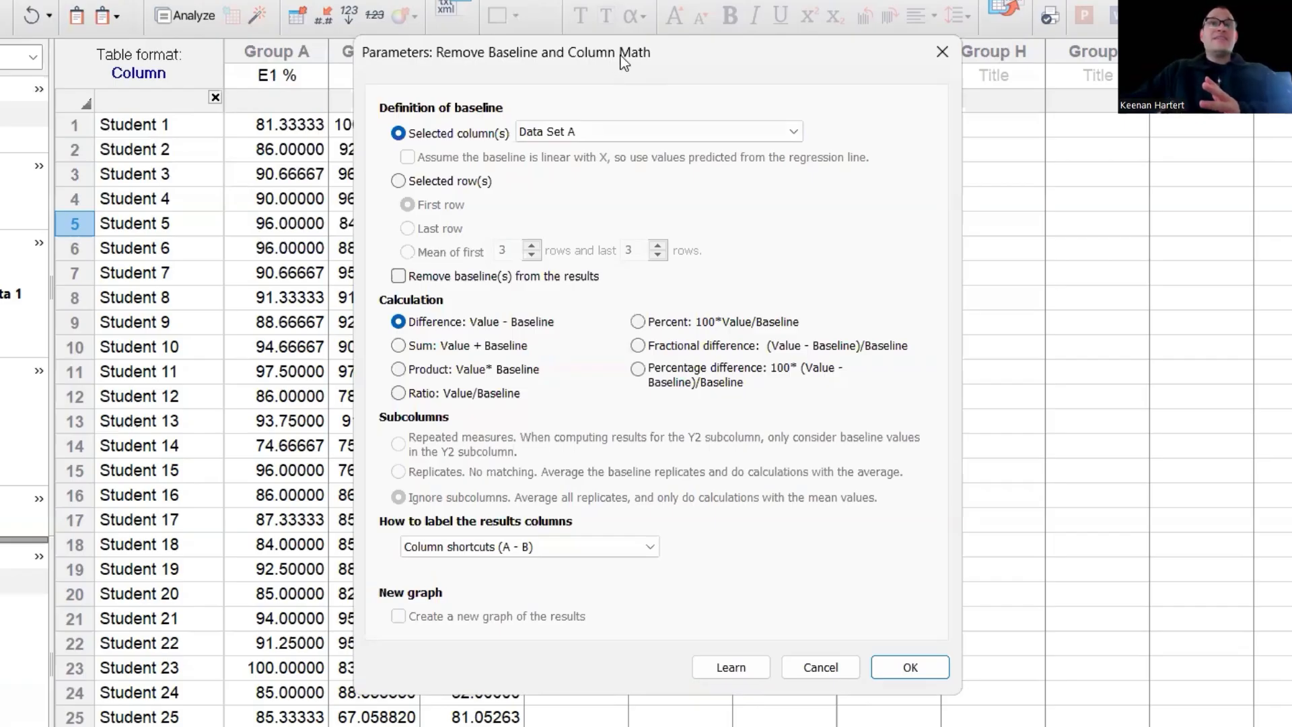
{"action": "left_click_drag", "start_coordinate": [624, 62], "coordinate": [785, 62]}
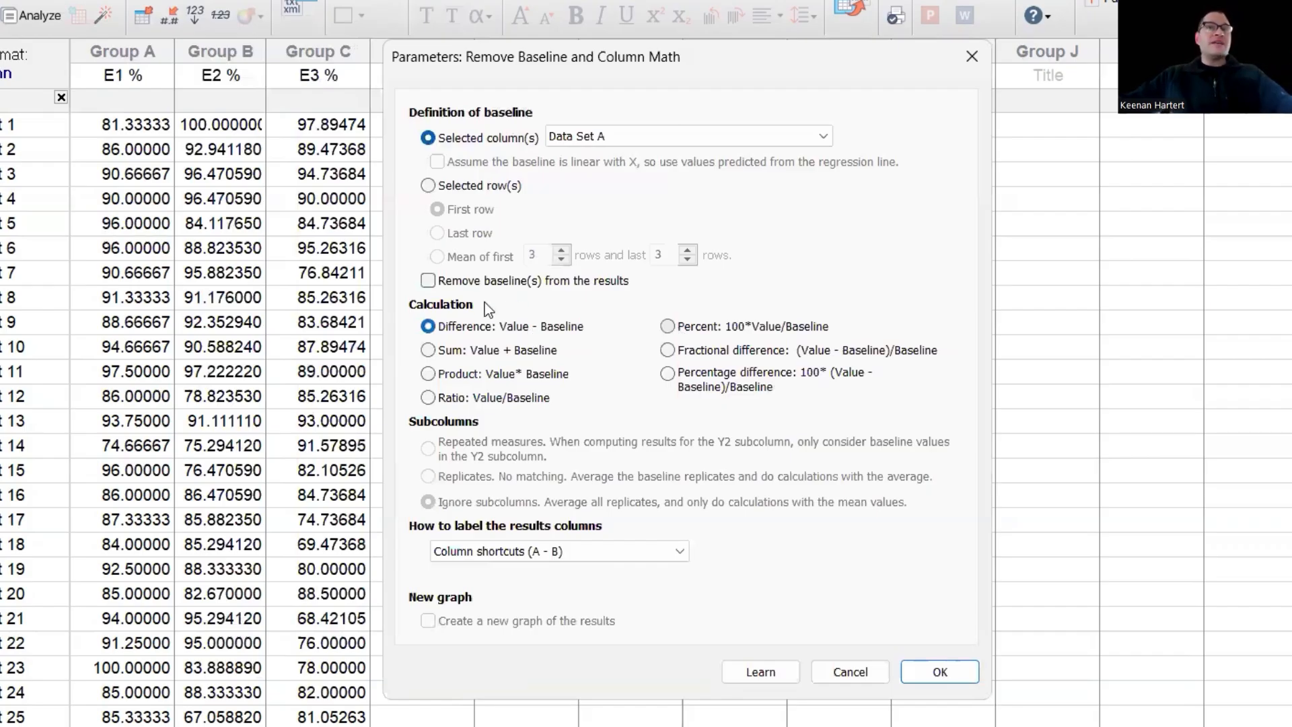
- Exclude the baseline column, label results by value column title only, and run the subtraction
{"action": "left_click", "coordinate": [454, 284]}
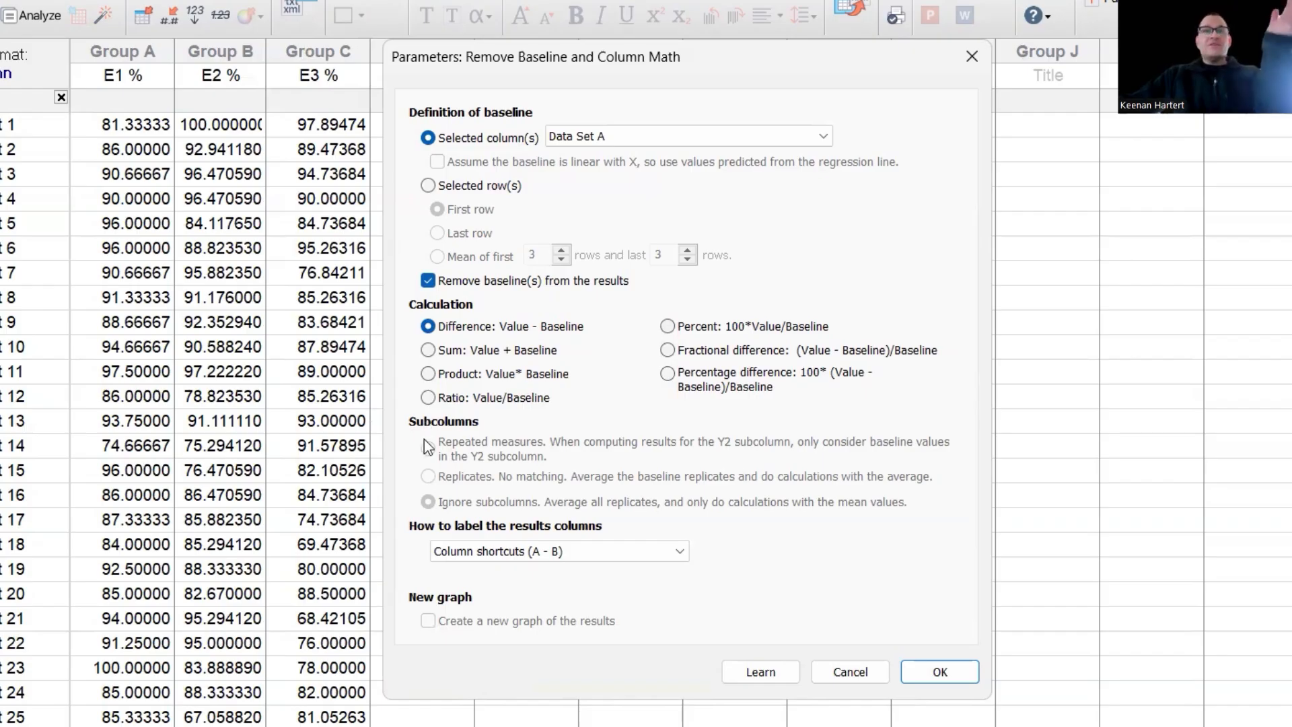
{"action": "left_click", "coordinate": [575, 559]}
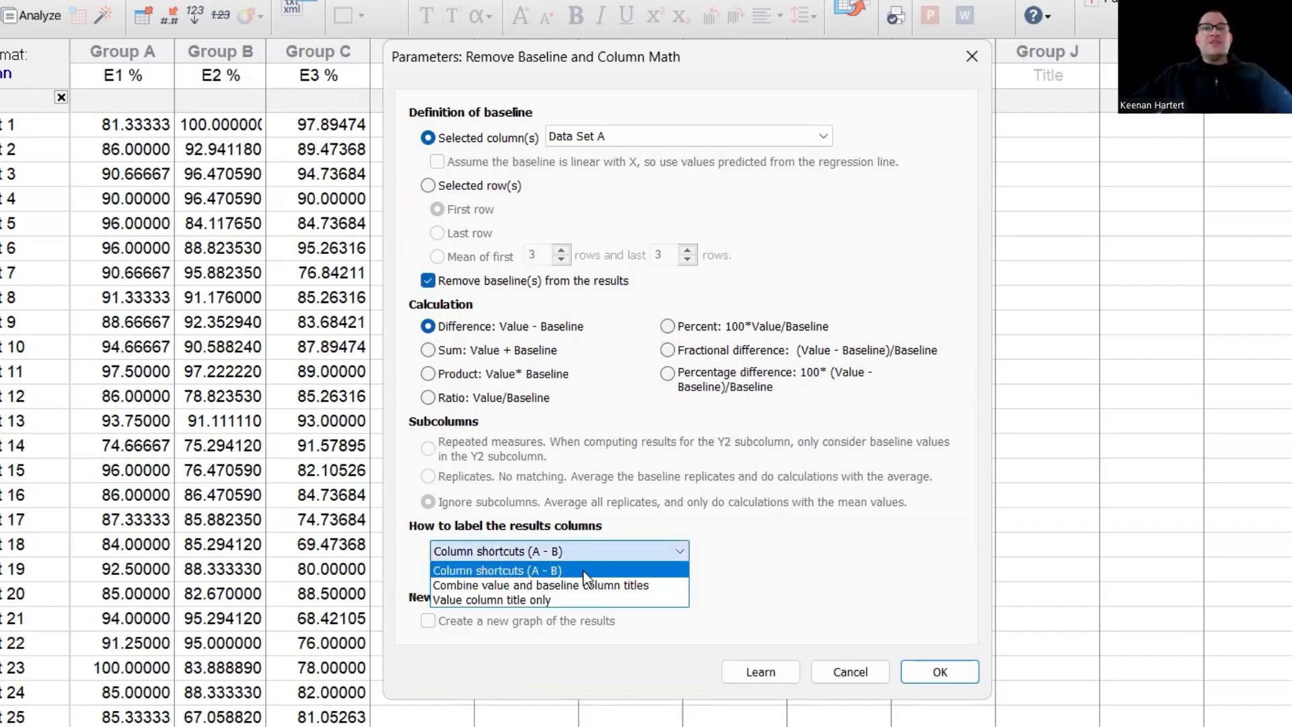
{"action": "left_click", "coordinate": [588, 573]}
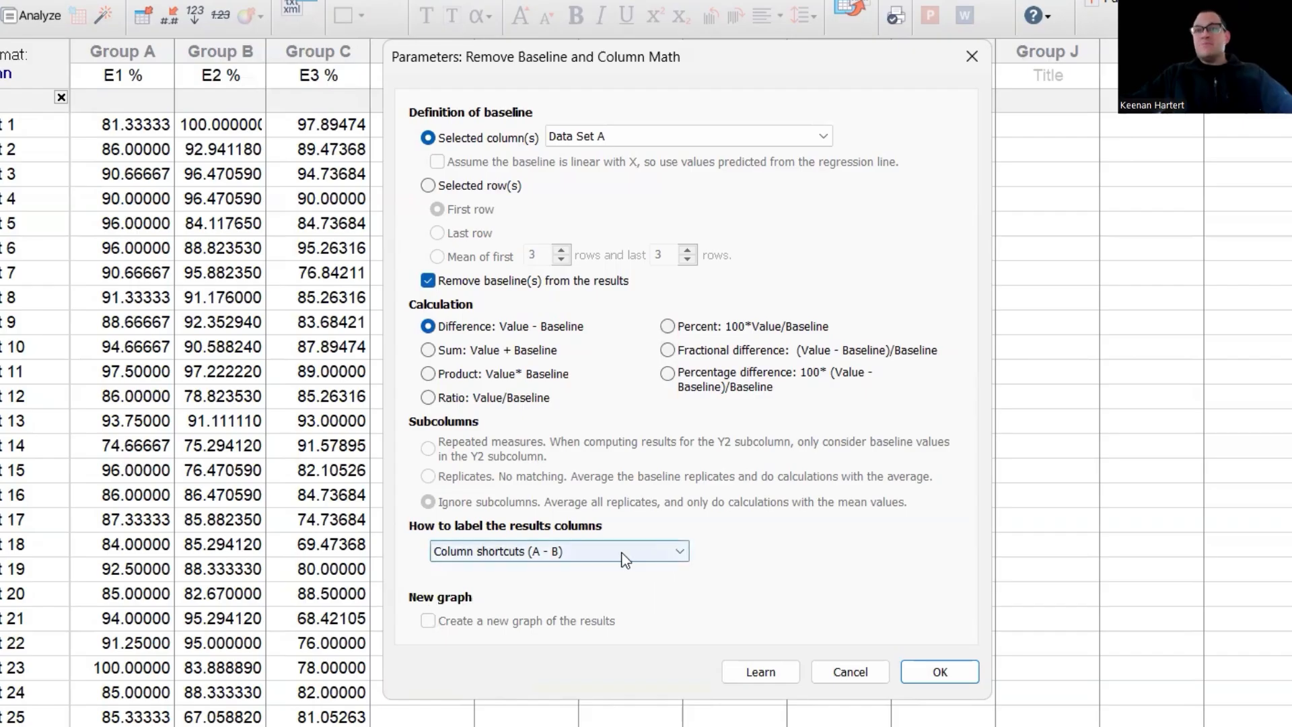
{"action": "left_click", "coordinate": [625, 559]}
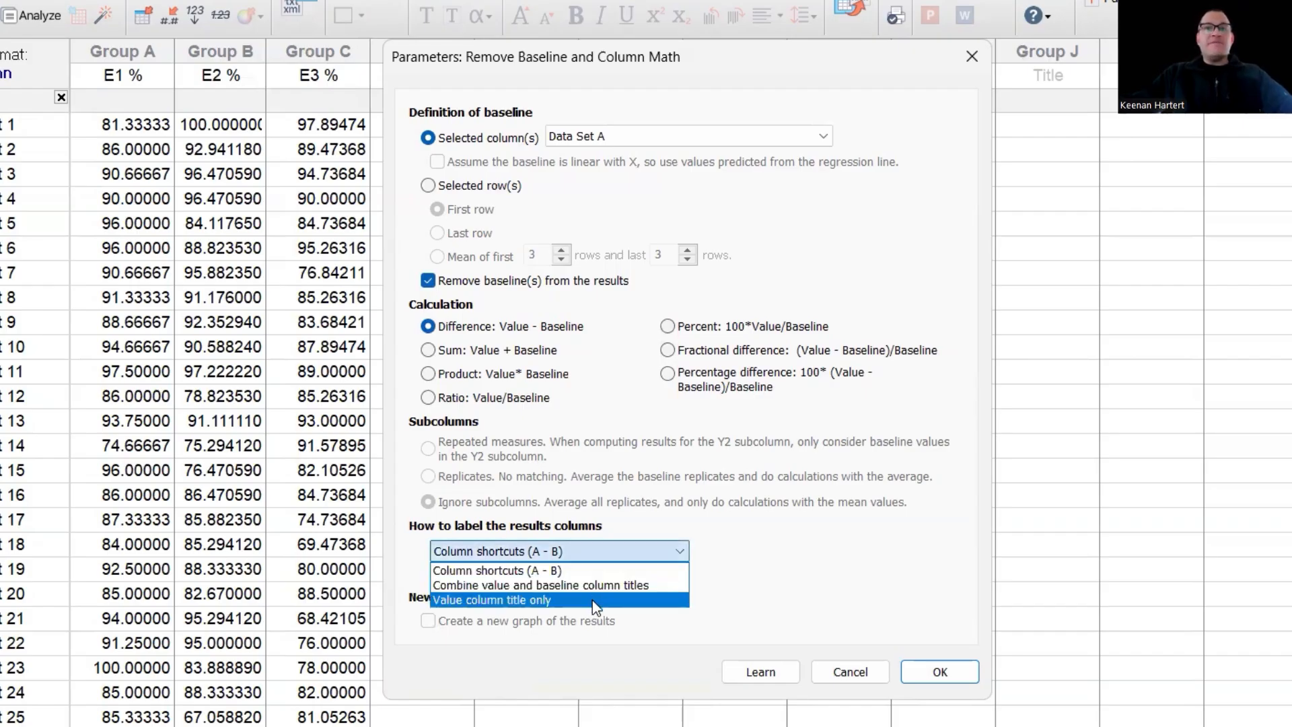
{"action": "left_click", "coordinate": [596, 606]}
{"action": "left_click", "coordinate": [598, 562]}
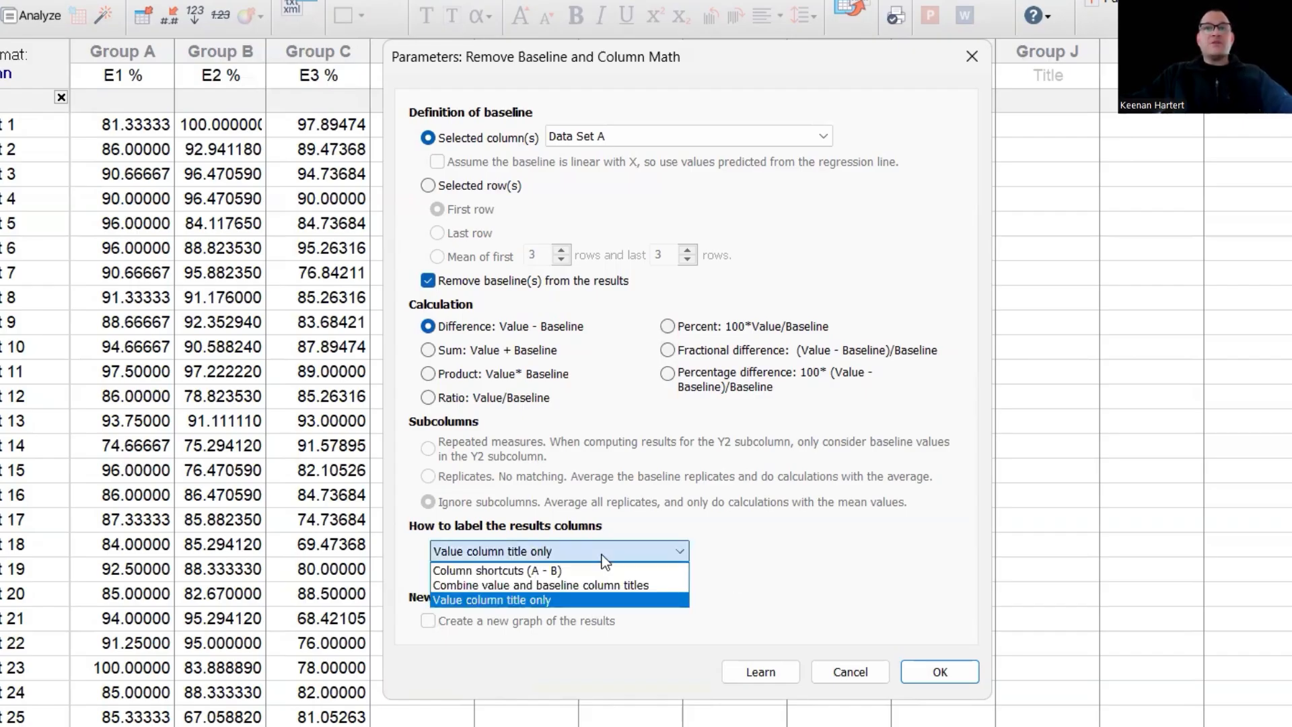
{"action": "left_click", "coordinate": [734, 552]}
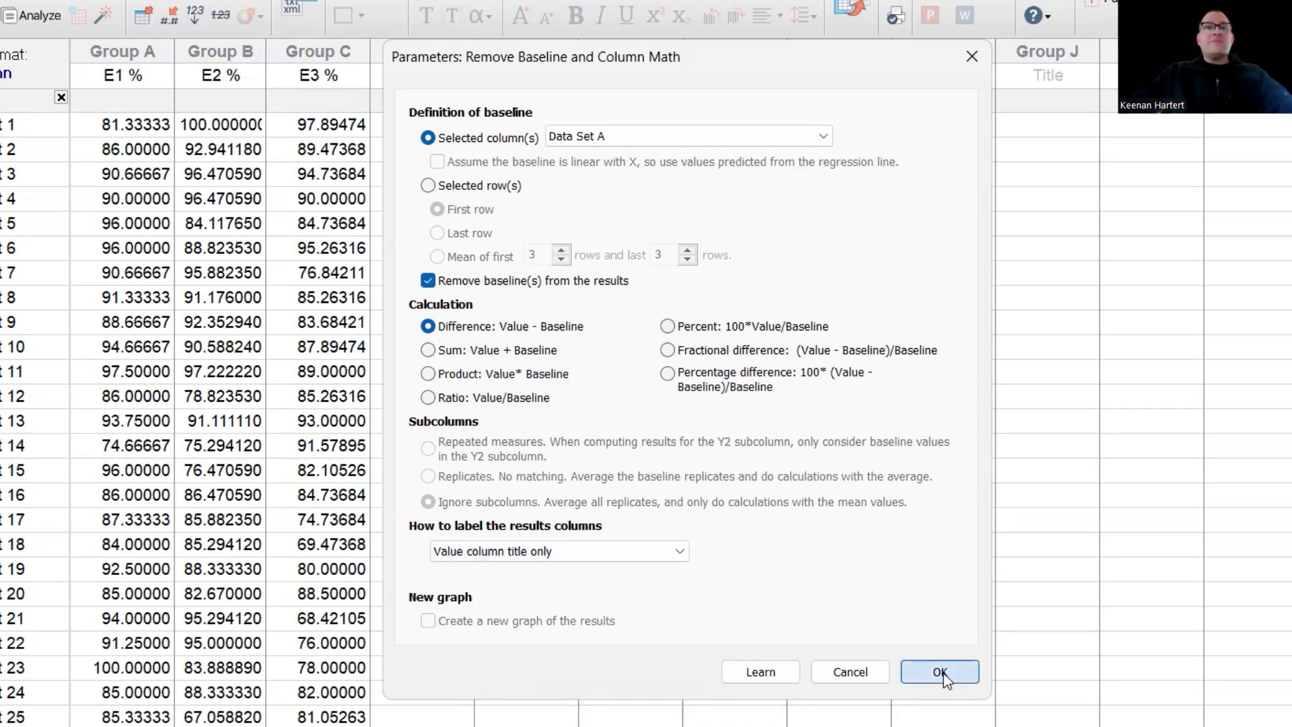
{"action": "left_click", "coordinate": [943, 675]}
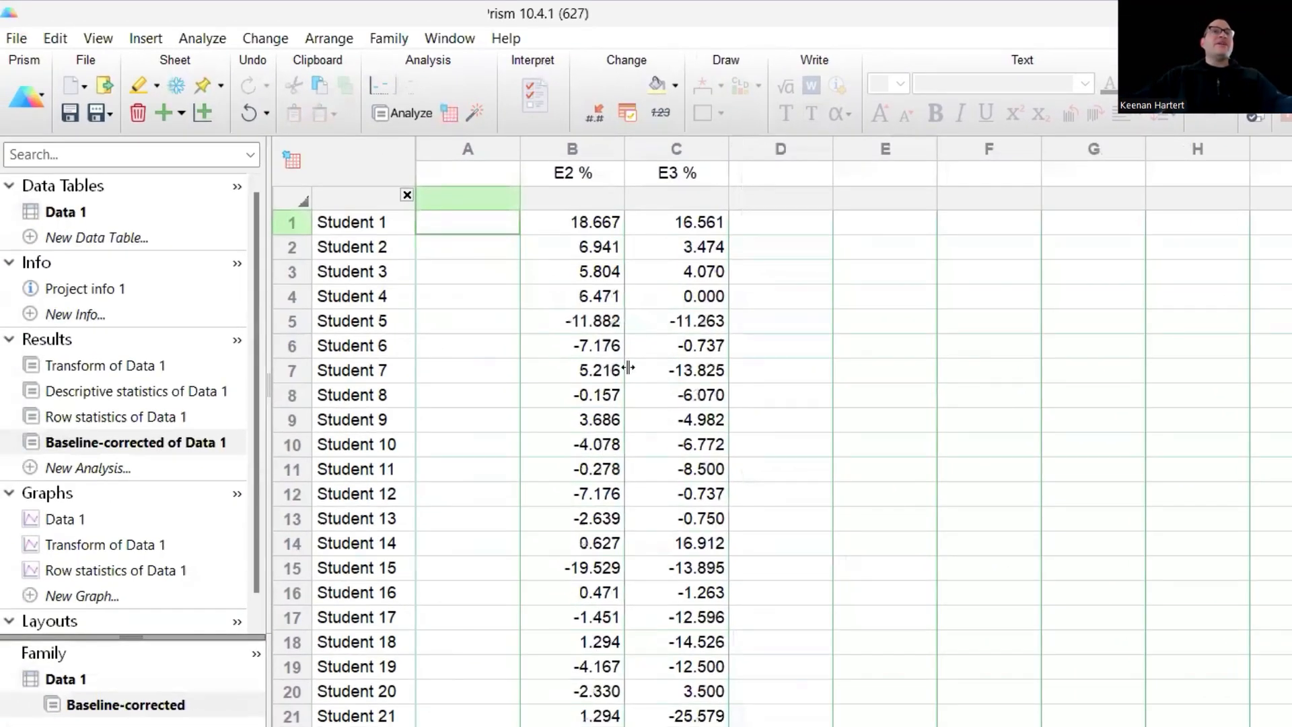
{"action": "left_click", "coordinate": [905, 356]}
{"action": "left_click", "coordinate": [476, 324]}
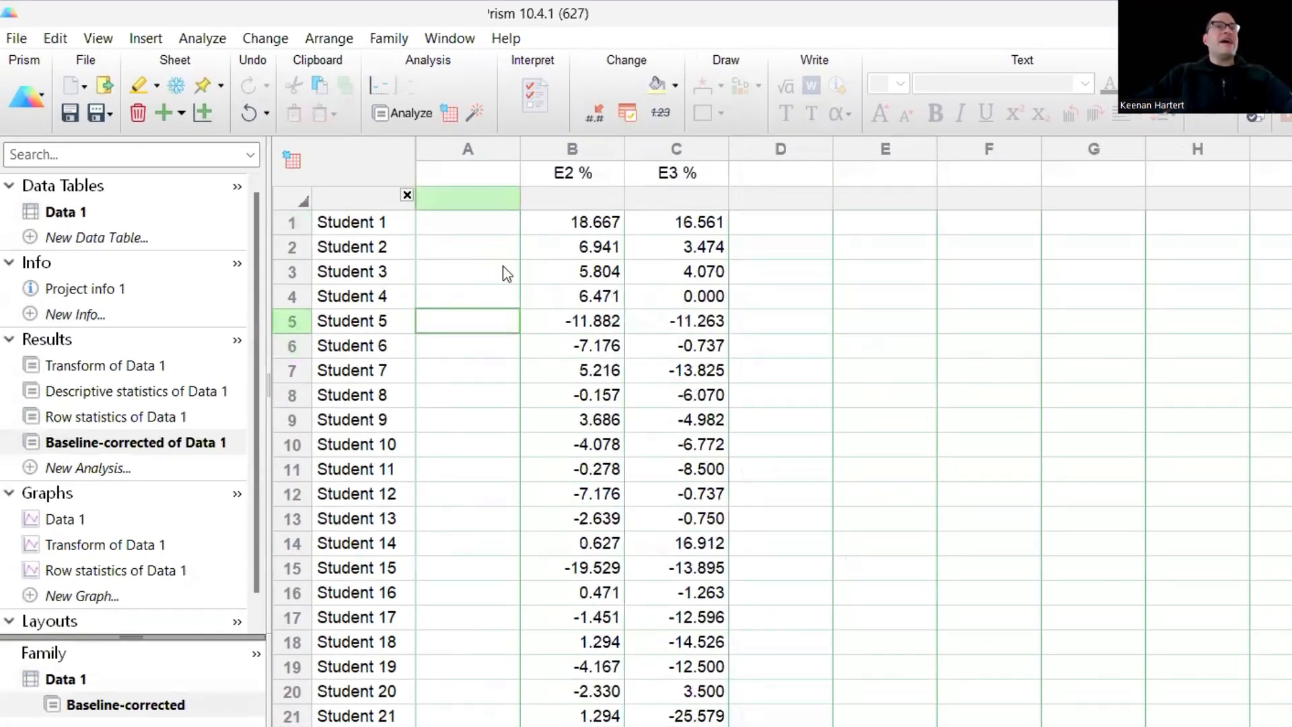
{"action": "left_click", "coordinate": [484, 222]}
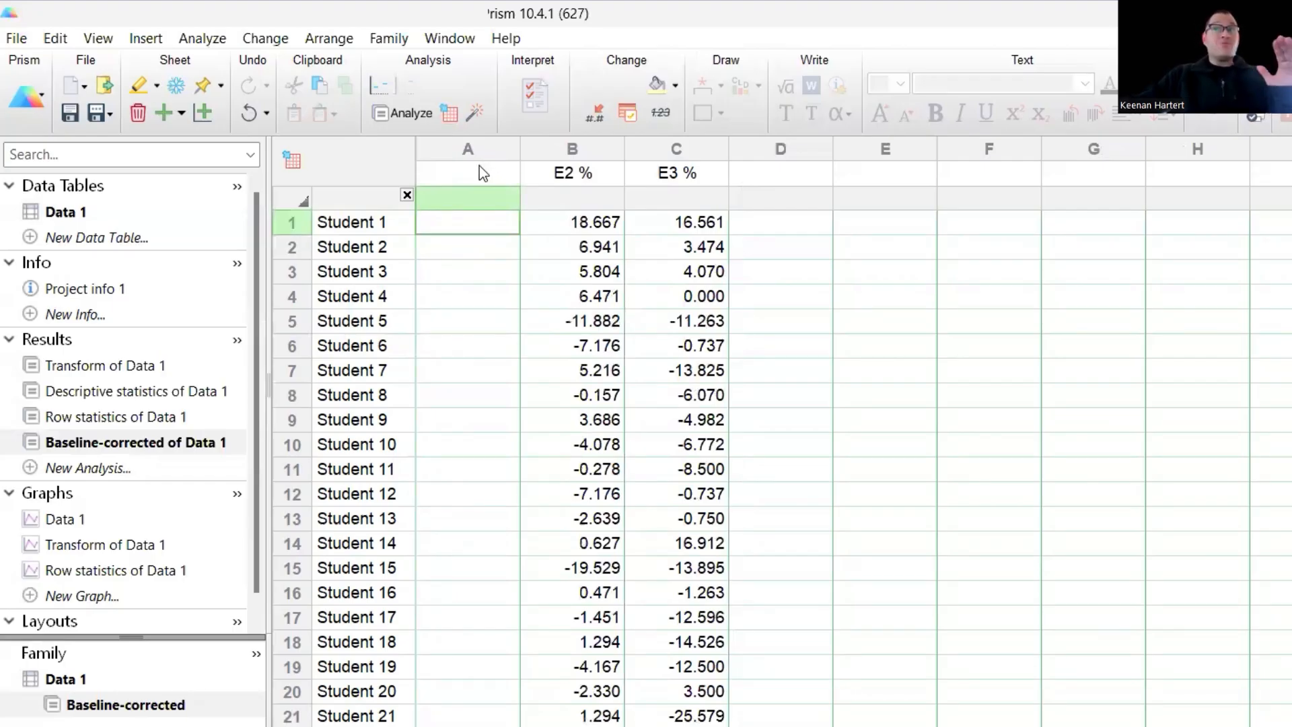
{"action": "left_click_drag", "start_coordinate": [572, 152], "coordinate": [666, 158]}
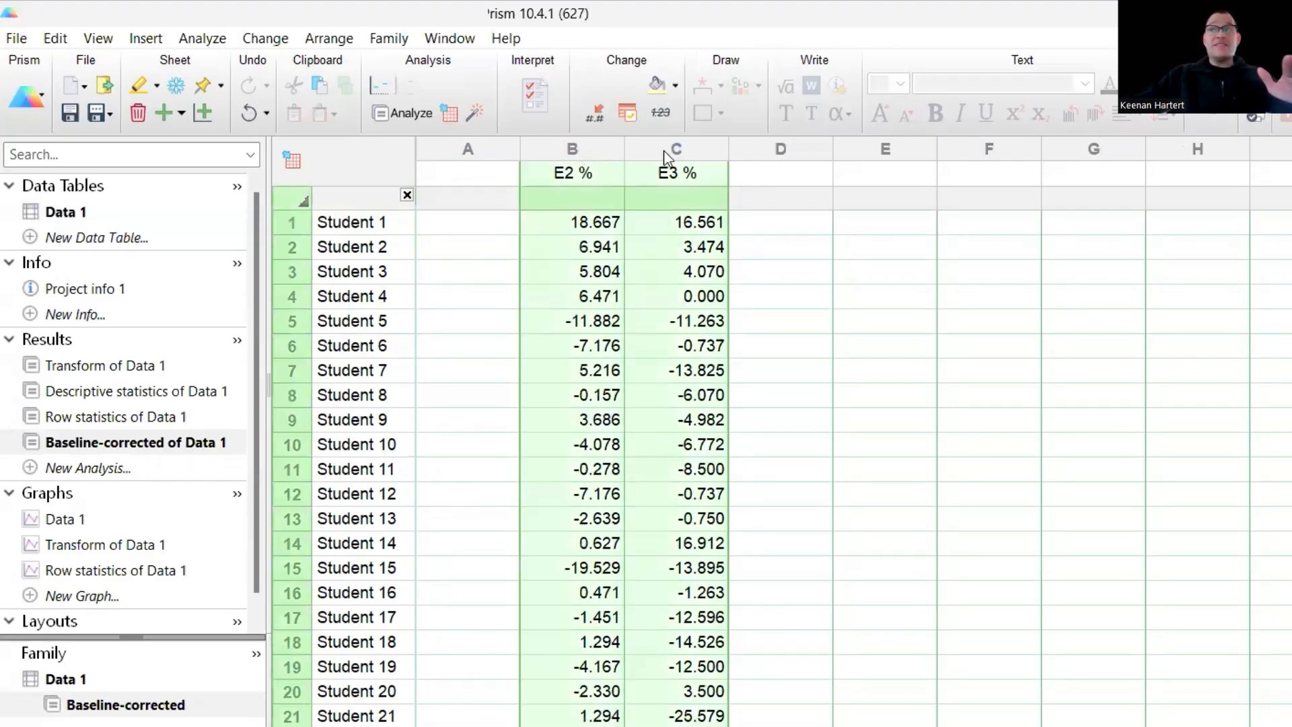
{"action": "left_click", "coordinate": [469, 230]}
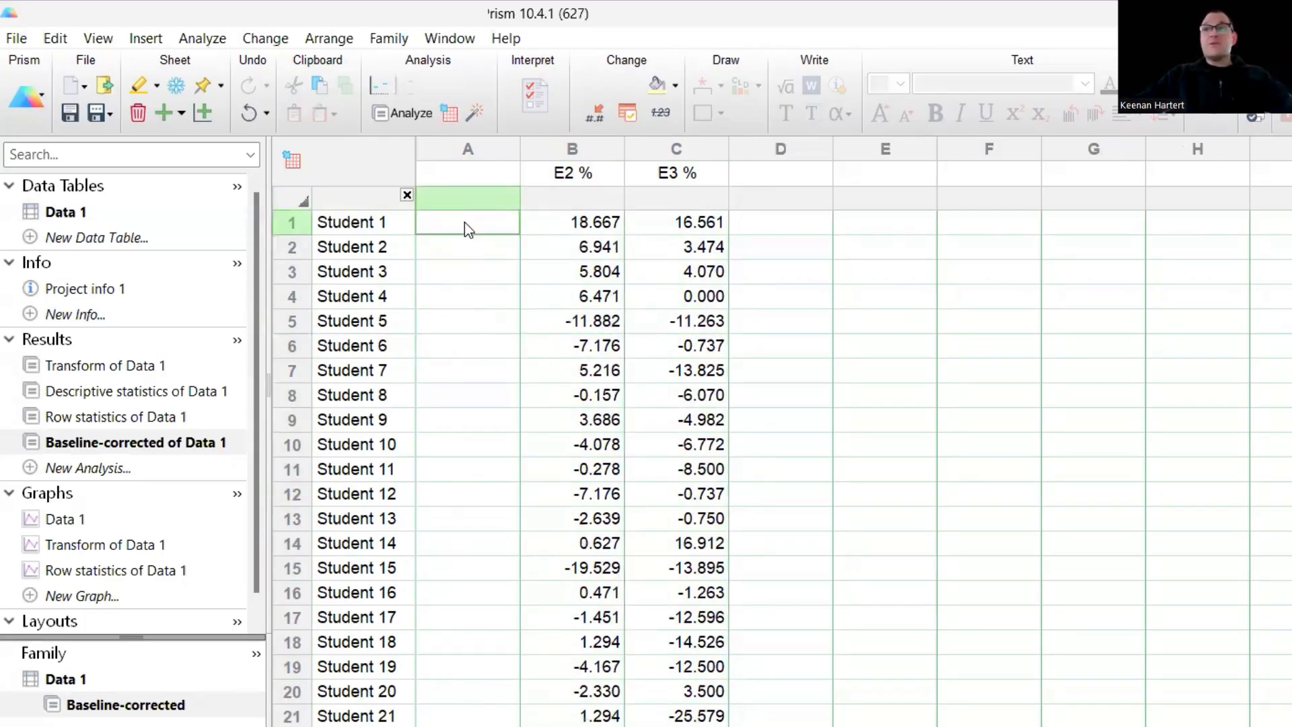
{"action": "left_click", "coordinate": [566, 224]}
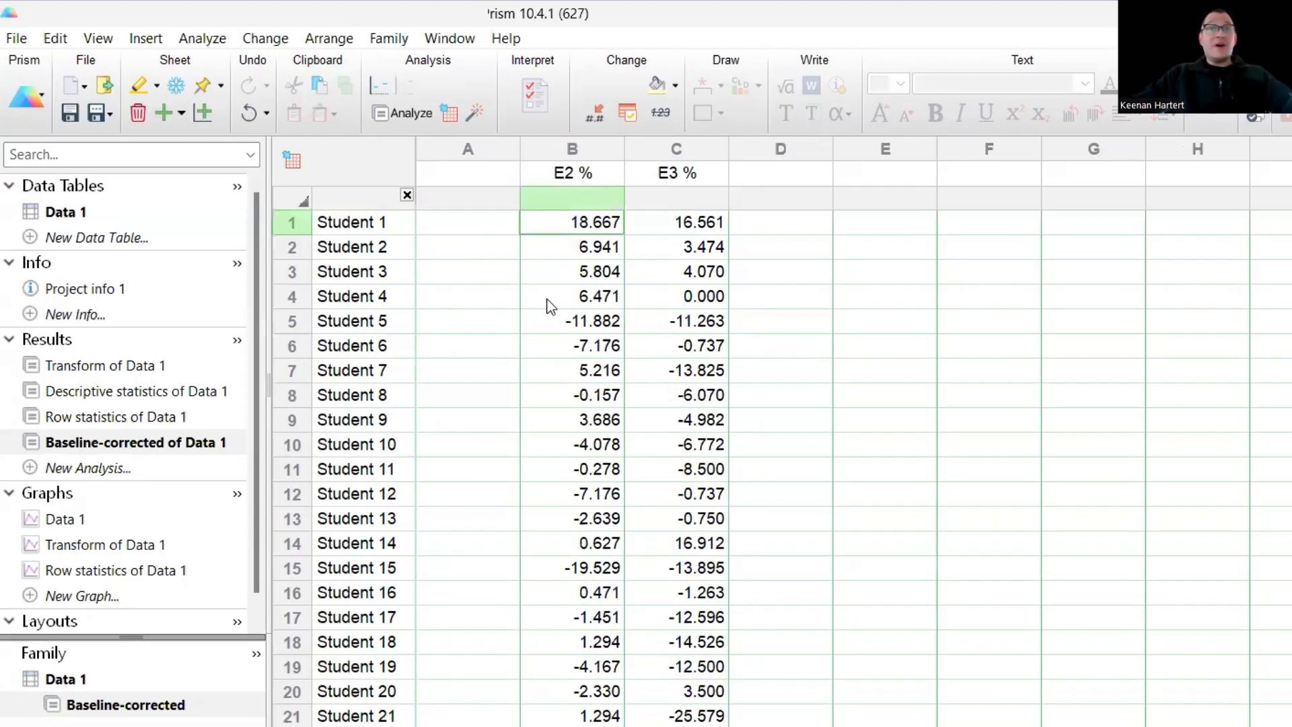
{"action": "left_click", "coordinate": [688, 232]}
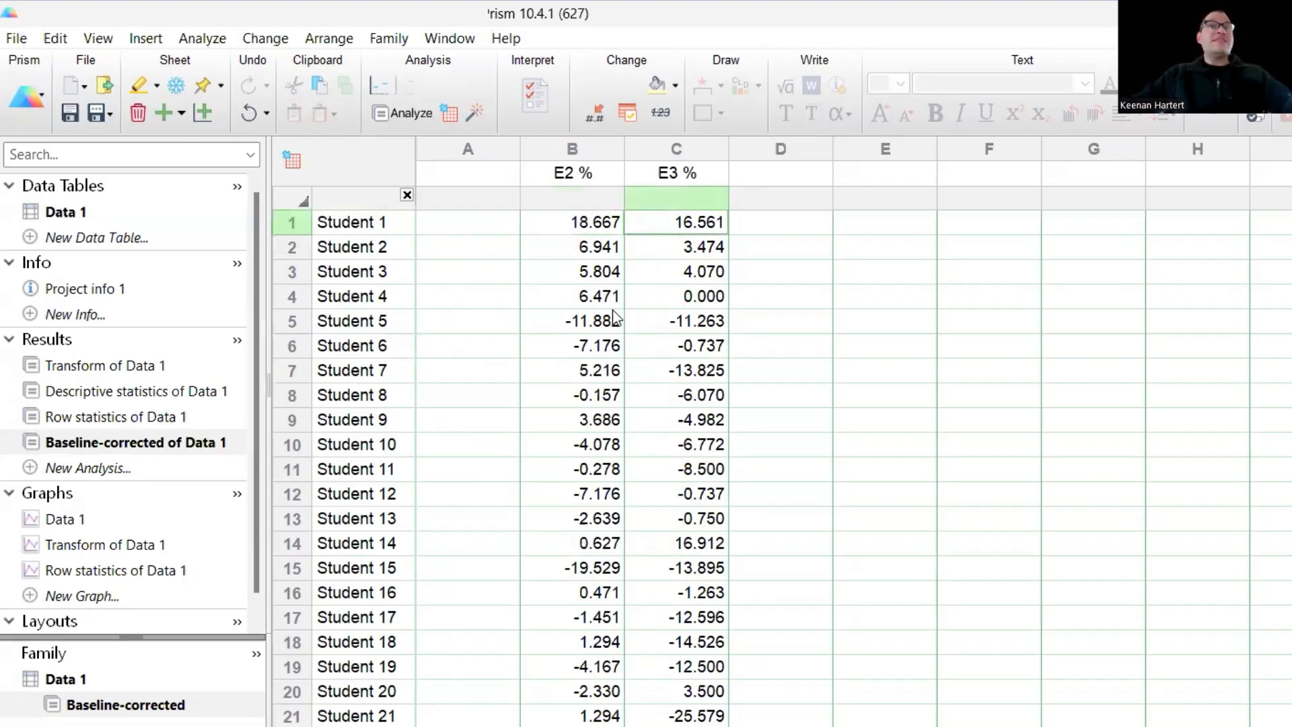
{"action": "left_click", "coordinate": [464, 234]}
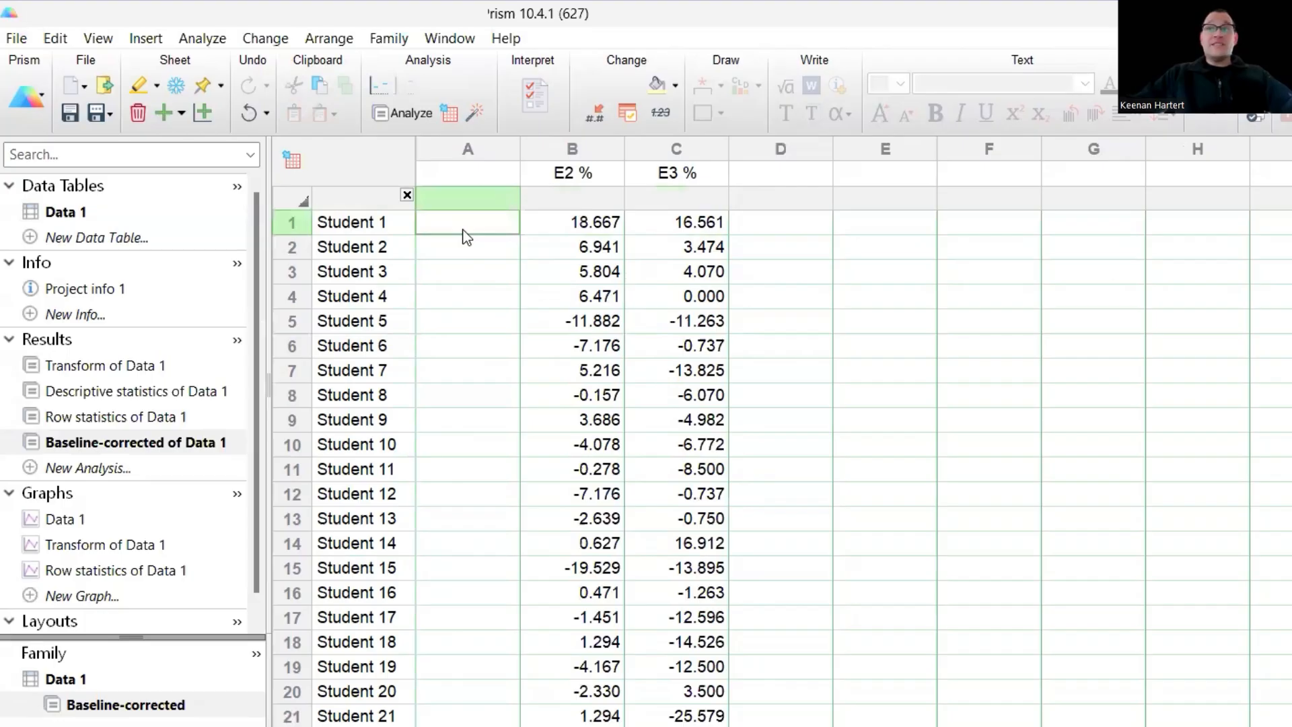
{"action": "left_click", "coordinate": [669, 222]}
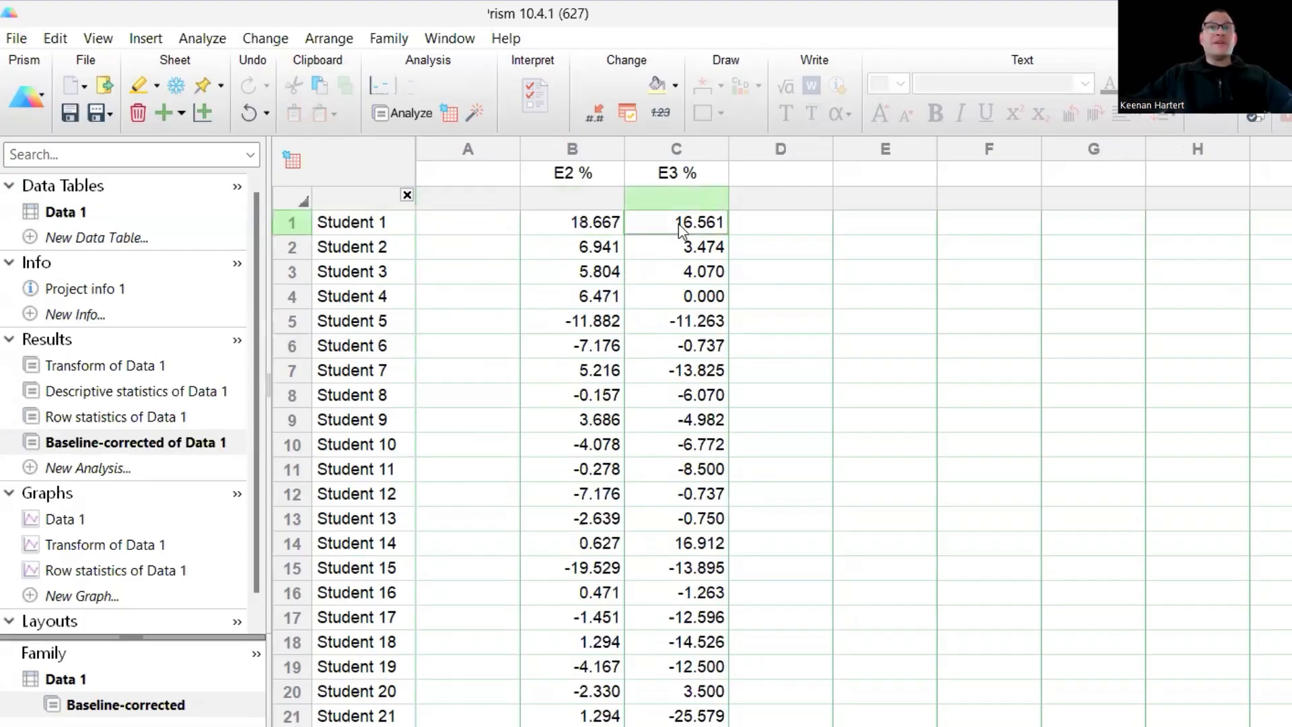
{"action": "left_click", "coordinate": [484, 281]}
{"action": "left_click", "coordinate": [496, 469]}
{"action": "left_click", "coordinate": [500, 589]}
{"action": "scroll", "coordinate": [605, 509], "scroll_direction": "down", "scroll_amount": 1}
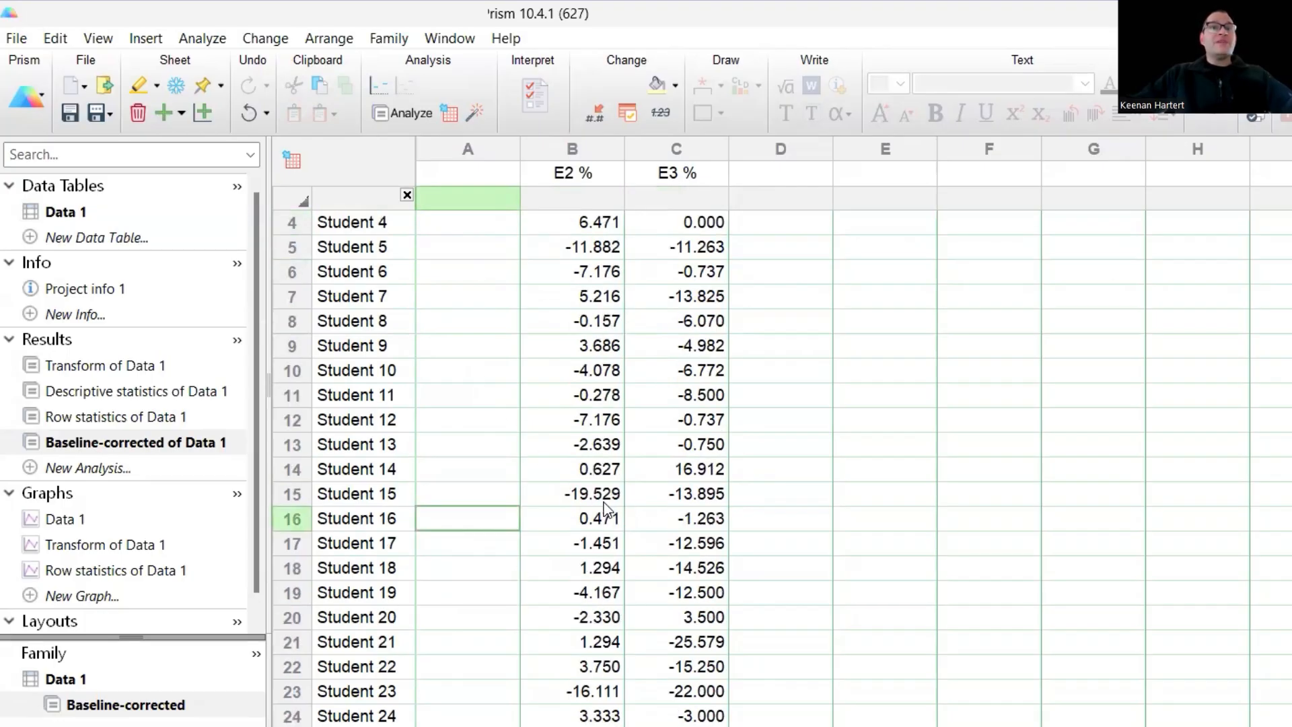
{"action": "scroll", "coordinate": [604, 502], "scroll_direction": "down", "scroll_amount": 1}
{"action": "left_click", "coordinate": [594, 423]}
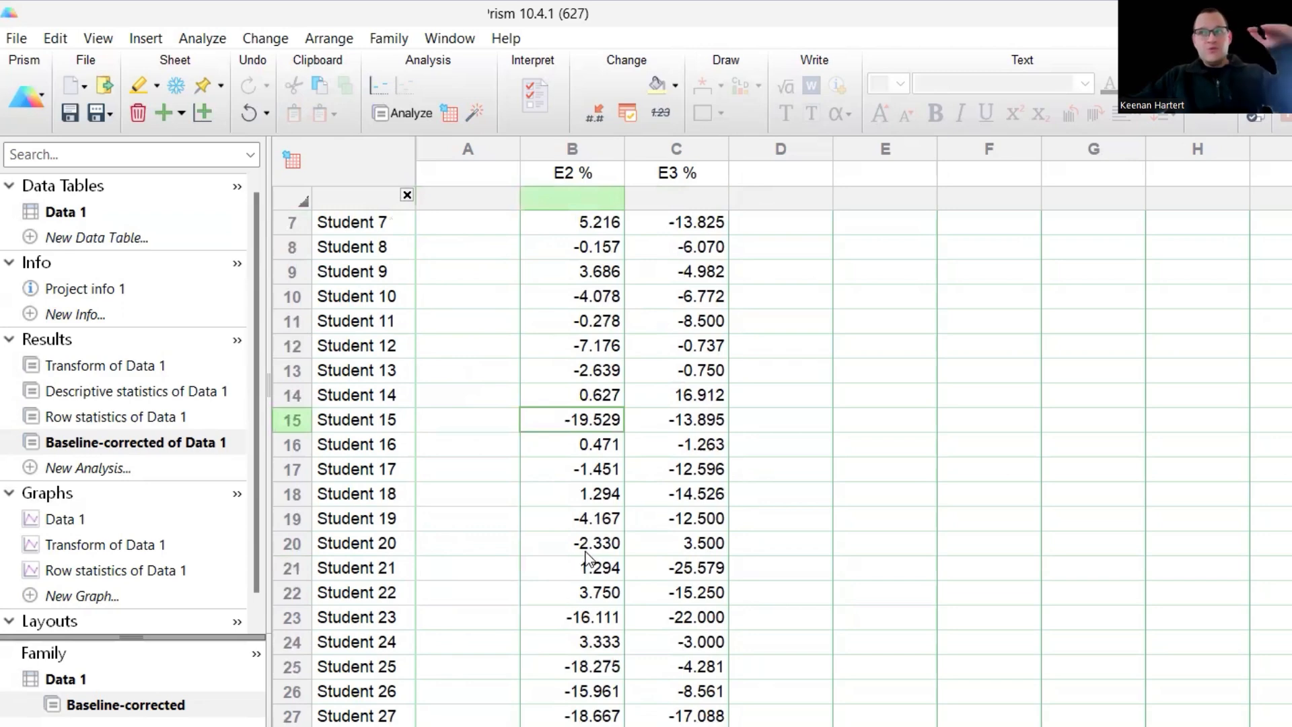
{"action": "left_click", "coordinate": [591, 620]}
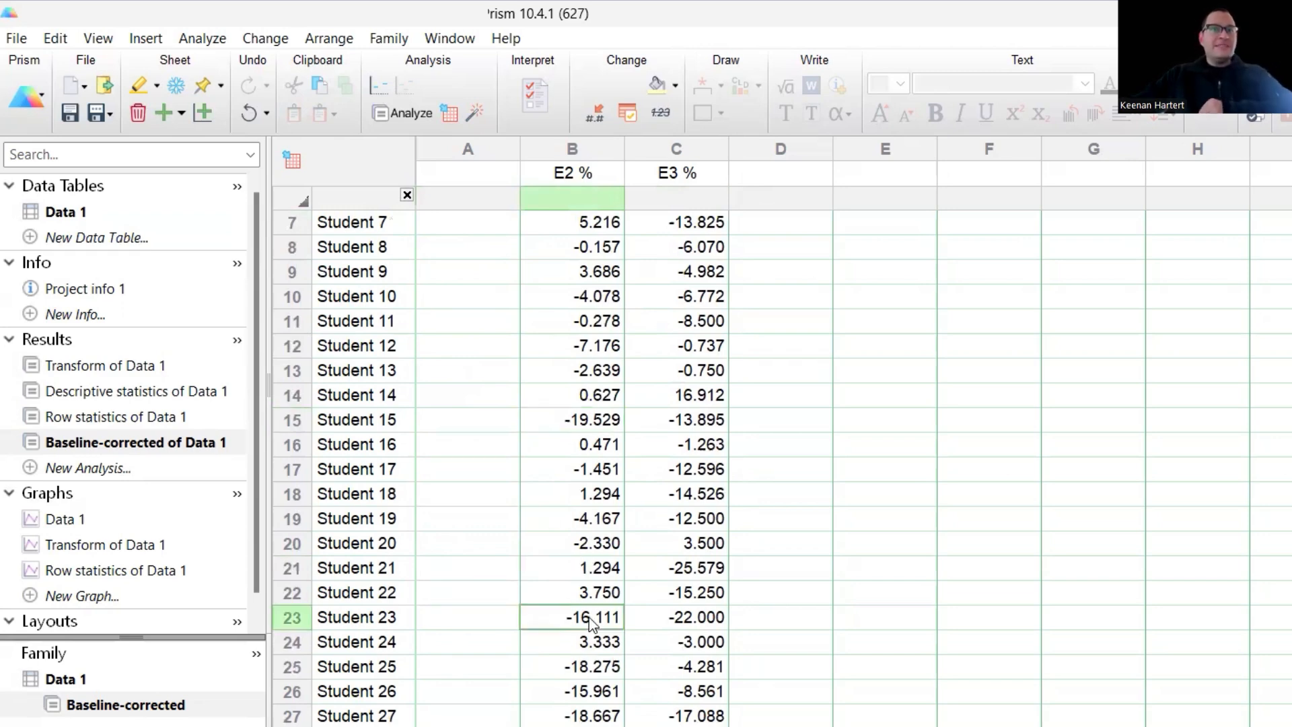
{"action": "scroll", "coordinate": [593, 622], "scroll_direction": "down", "scroll_amount": 4}
{"action": "scroll", "coordinate": [599, 656], "scroll_direction": "down", "scroll_amount": 3}
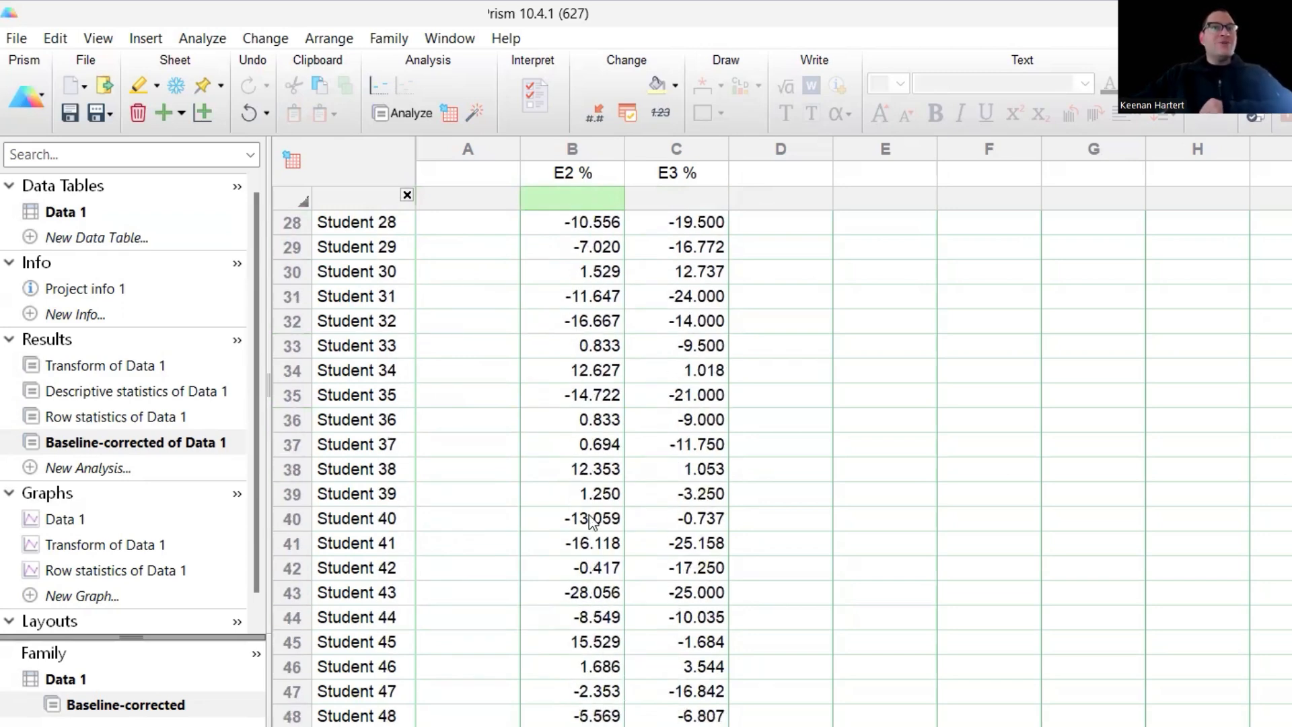
{"action": "left_click", "coordinate": [595, 471]}
{"action": "left_click", "coordinate": [606, 593]}
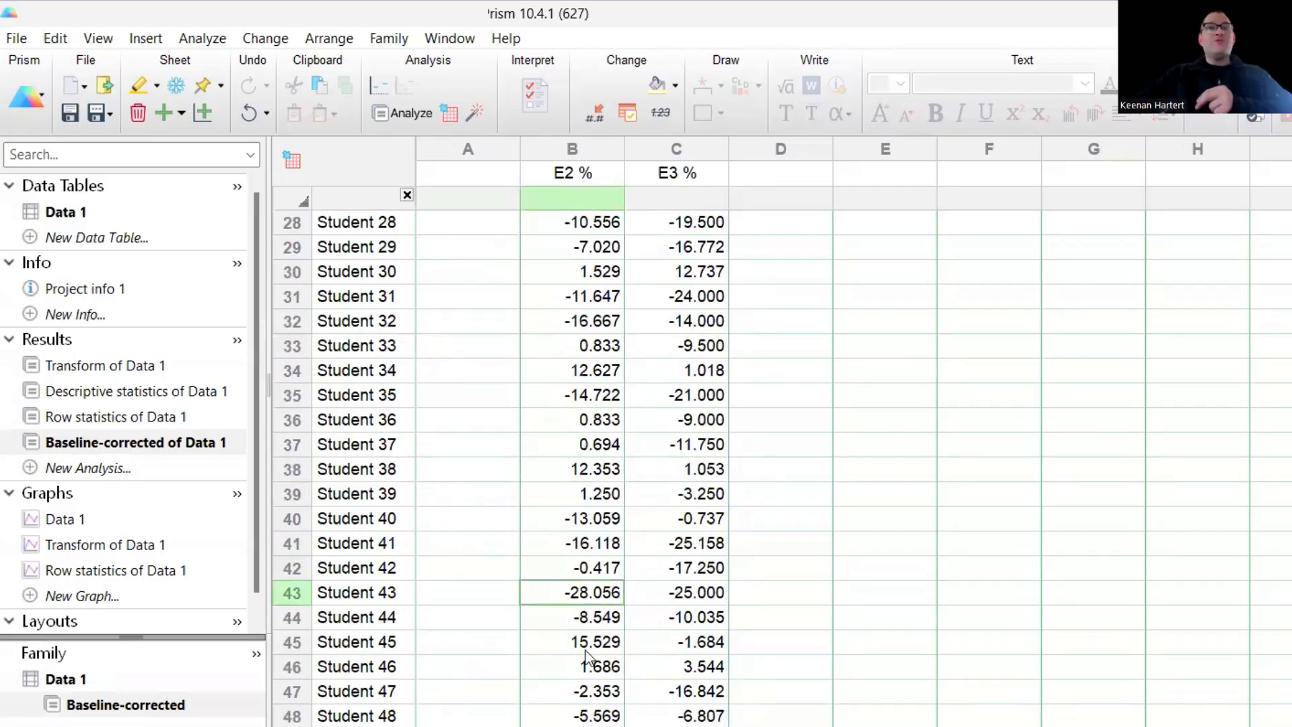
{"action": "scroll", "coordinate": [588, 668], "scroll_direction": "down", "scroll_amount": 3}
{"action": "scroll", "coordinate": [539, 604], "scroll_direction": "down", "scroll_amount": 2}
{"action": "left_click", "coordinate": [539, 609]}
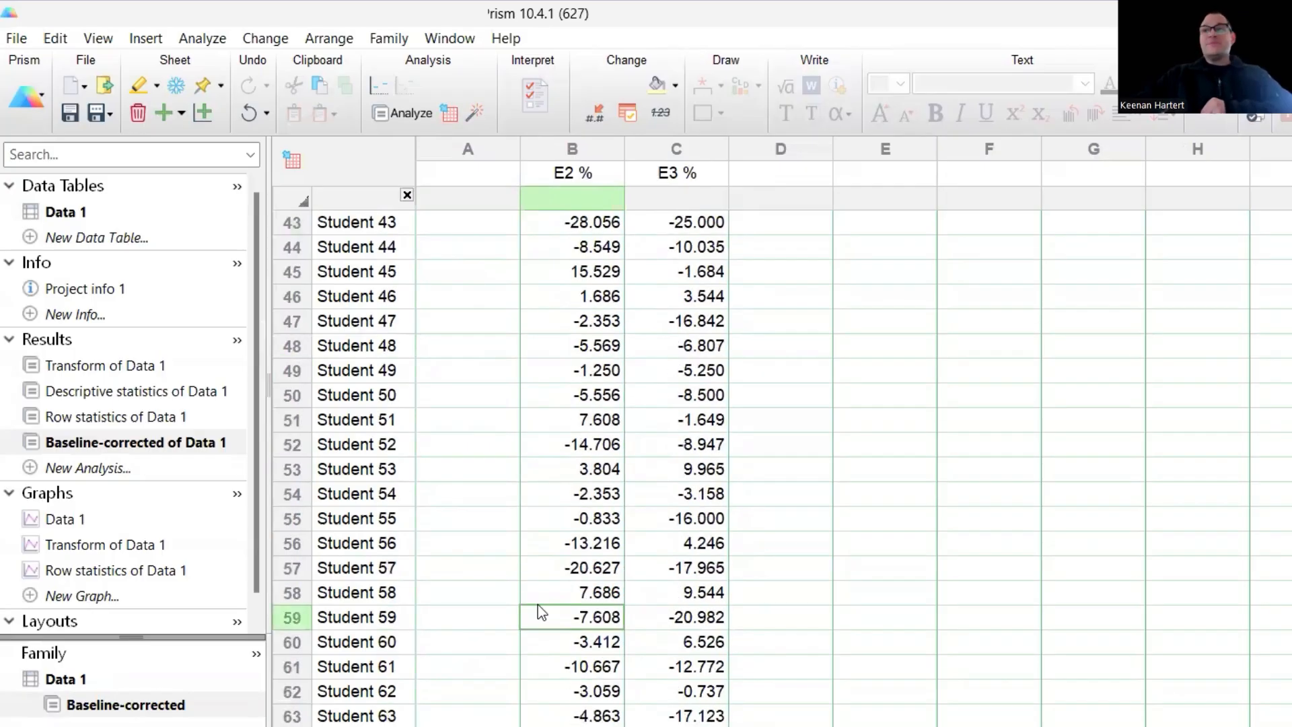
{"action": "scroll", "coordinate": [537, 600], "scroll_direction": "down", "scroll_amount": 3}
{"action": "scroll", "coordinate": [537, 585], "scroll_direction": "up", "scroll_amount": 17}
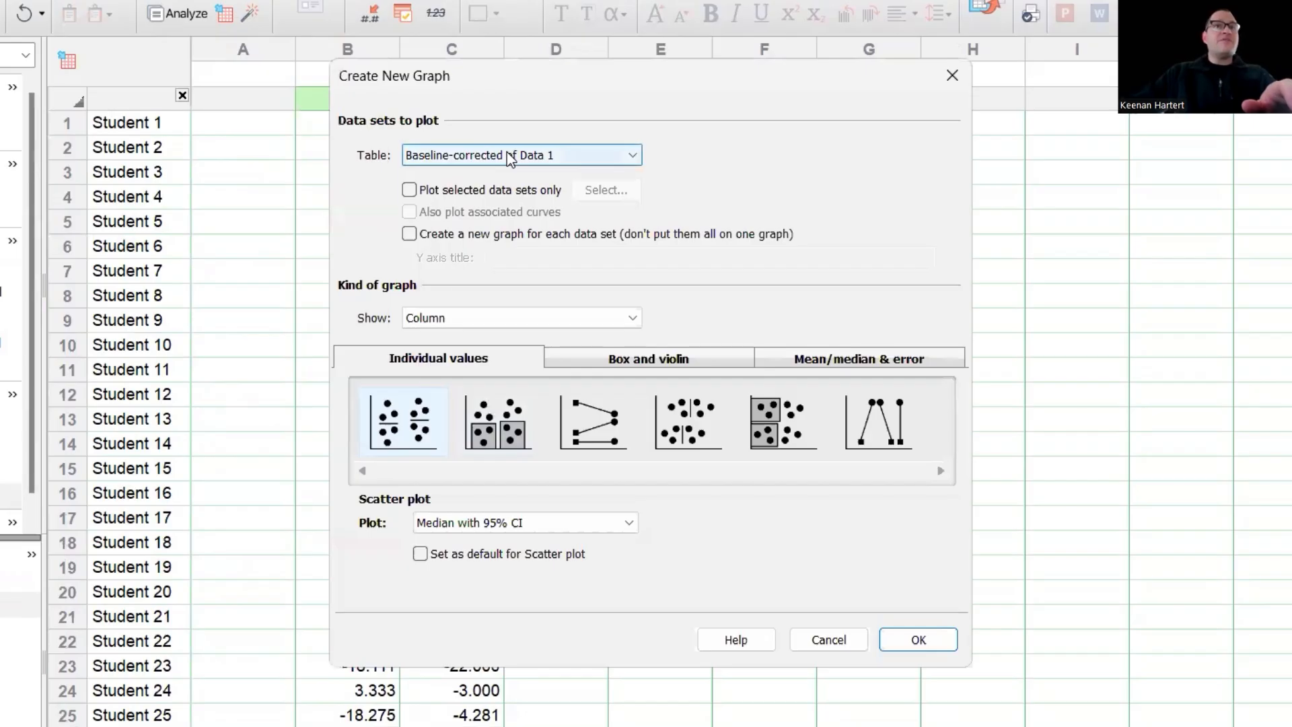
{"action": "left_click", "coordinate": [507, 153]}
{"action": "left_click", "coordinate": [510, 157]}
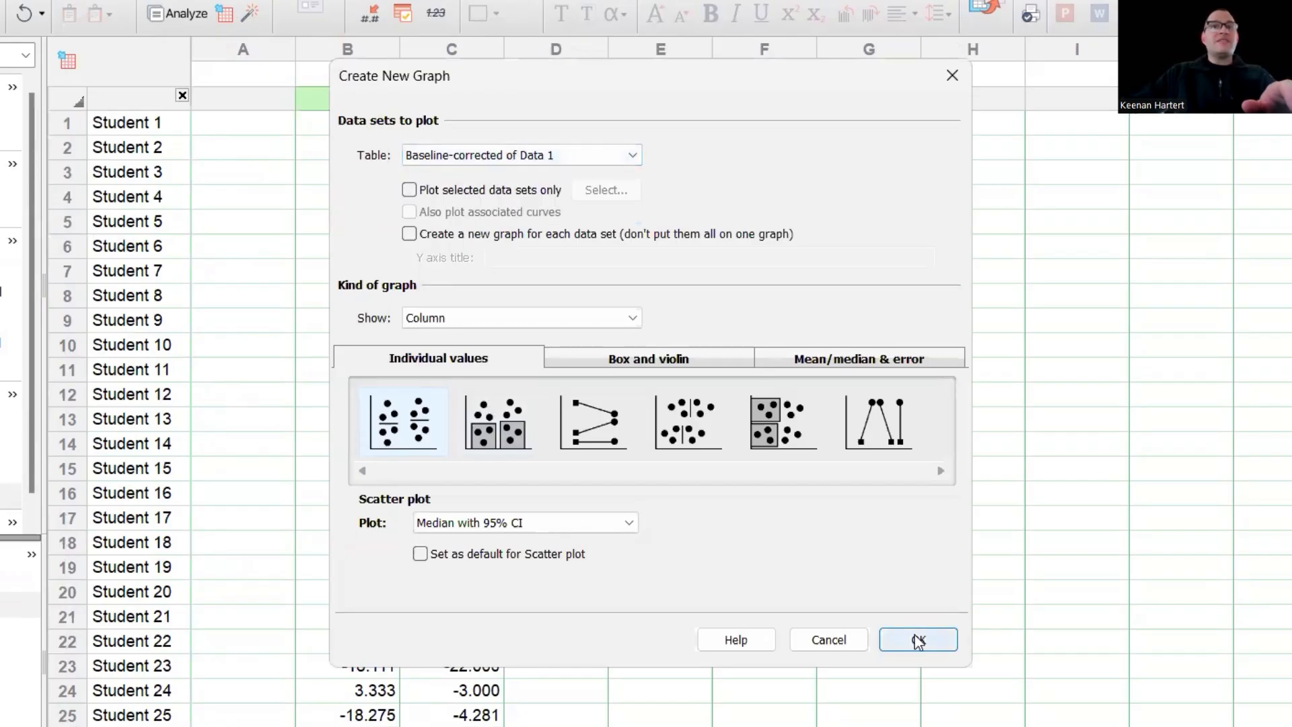
{"action": "left_click", "coordinate": [456, 523]}
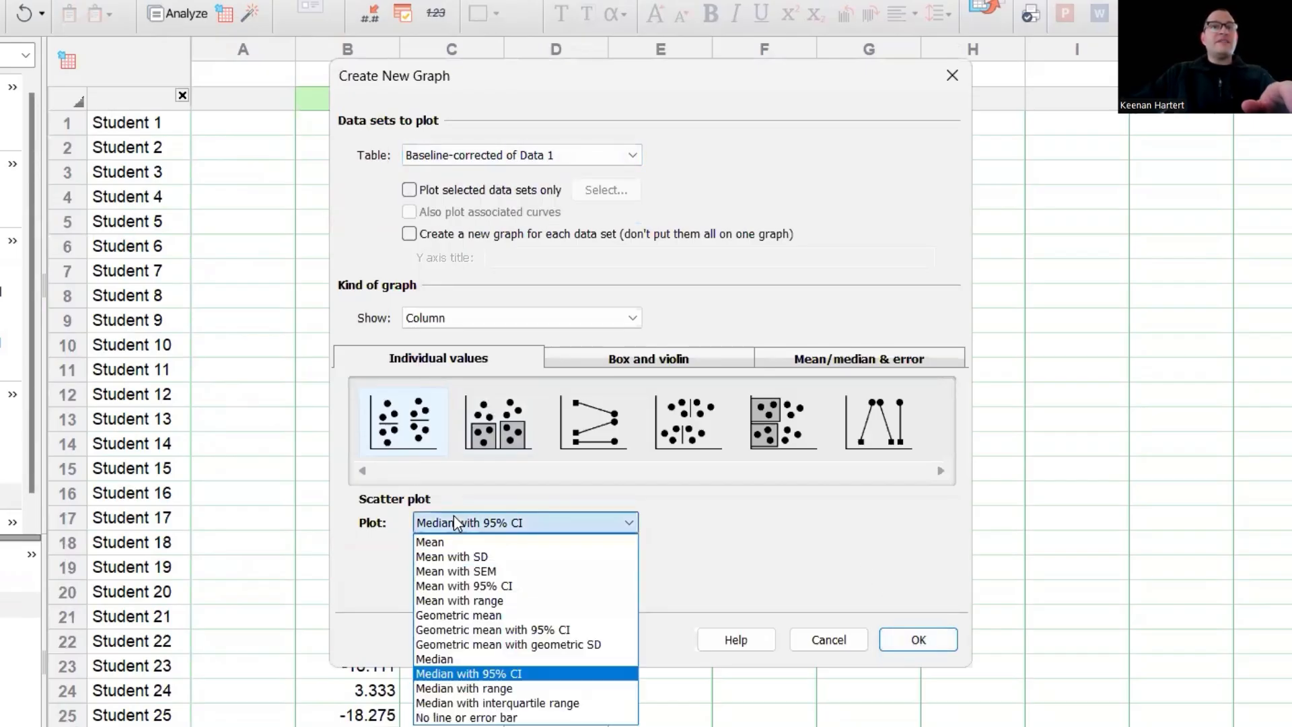
{"action": "left_click", "coordinate": [456, 524]}
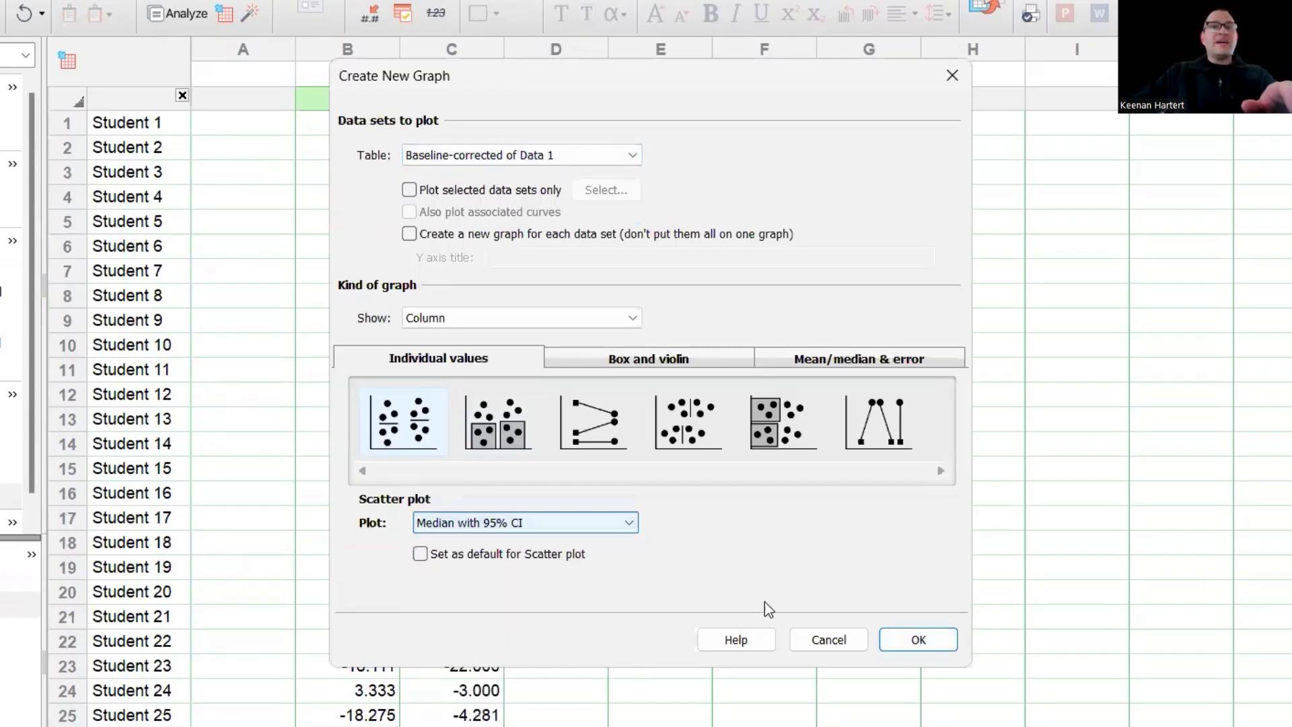
{"action": "left_click", "coordinate": [491, 521]}
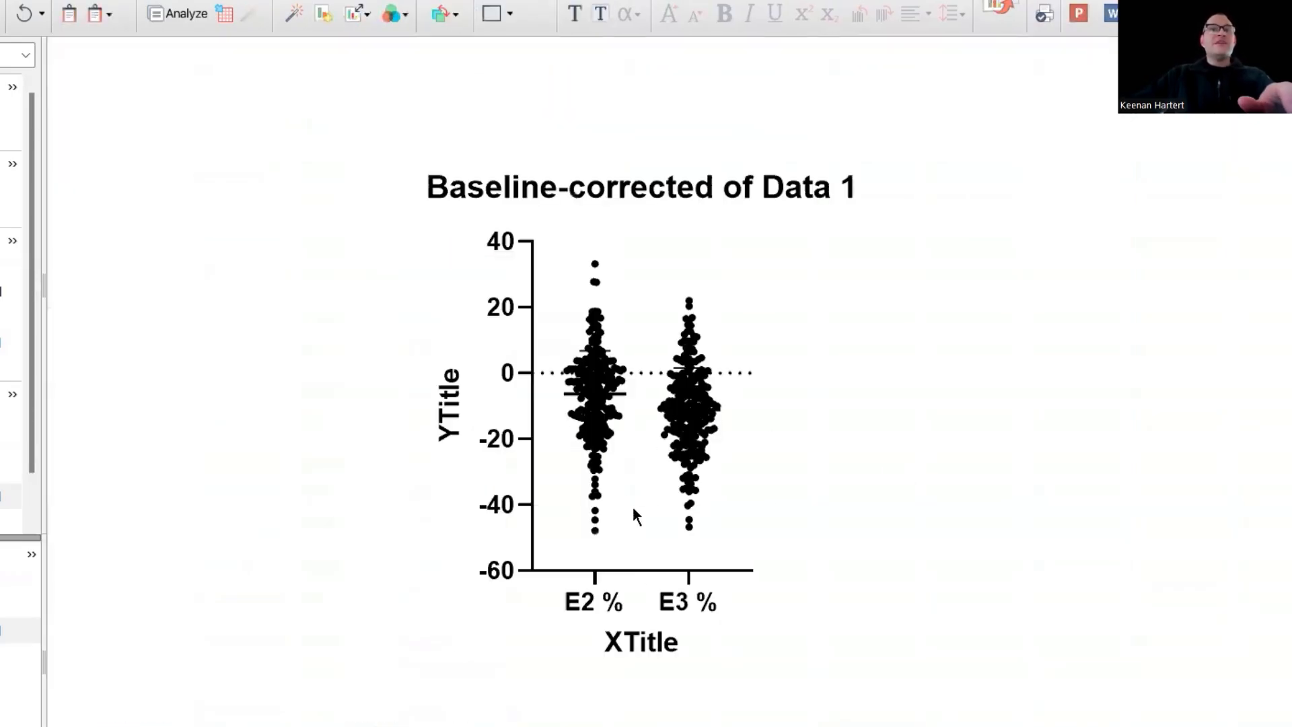
- Scroll and inspect the individual E2 % and E3 % points in the new scatter plot
{"action": "scroll", "coordinate": [611, 425], "scroll_direction": "up", "scroll_amount": 3}
{"action": "scroll", "coordinate": [611, 457], "scroll_direction": "up", "scroll_amount": 3}
{"action": "scroll", "coordinate": [611, 461], "scroll_direction": "down", "scroll_amount": 3}
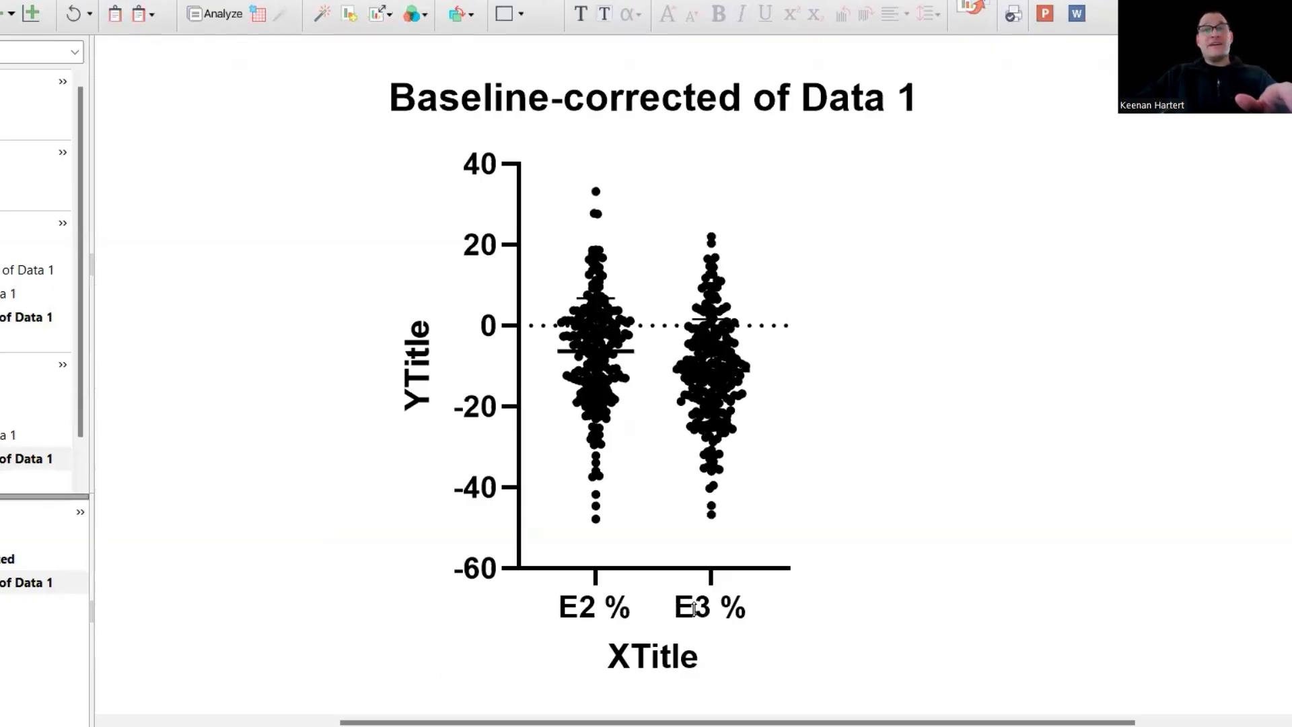
{"action": "mouse_move", "coordinate": [716, 394]}
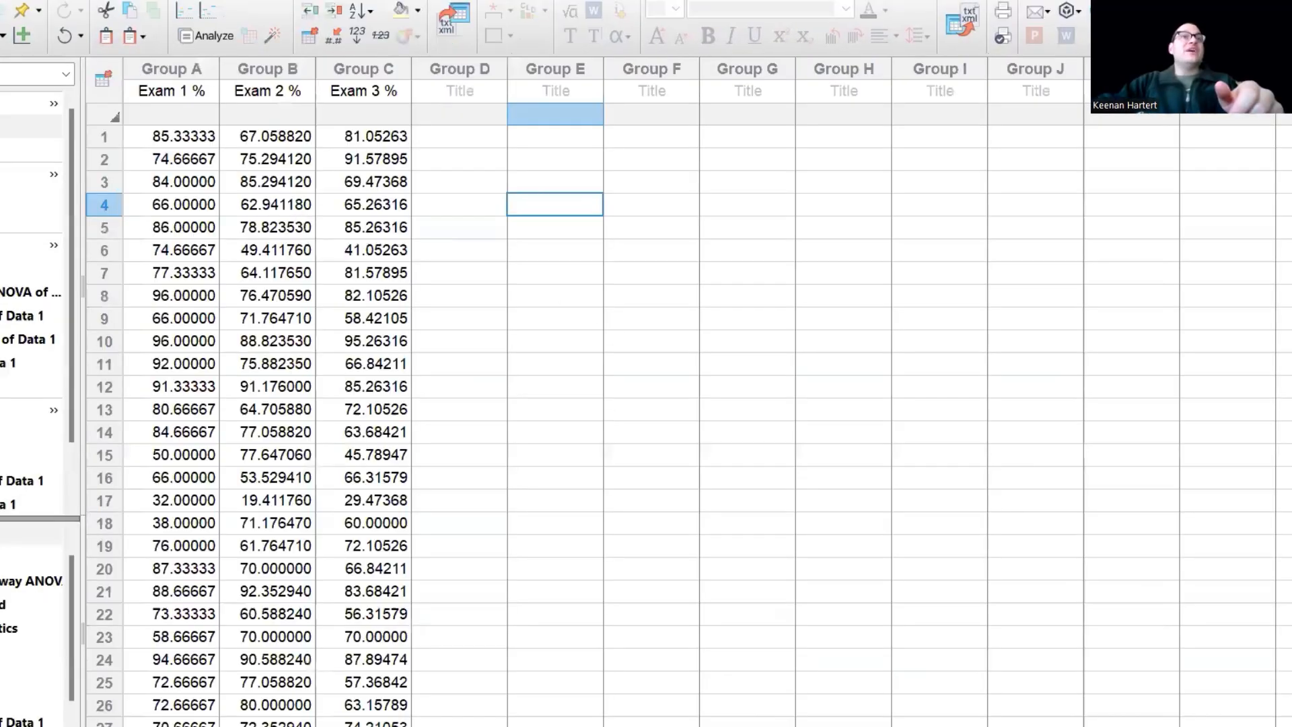
- Pick Select and Transform from the Data Processing analyses and confirm it for the exam score data
{"action": "left_click", "coordinate": [50, 1]}
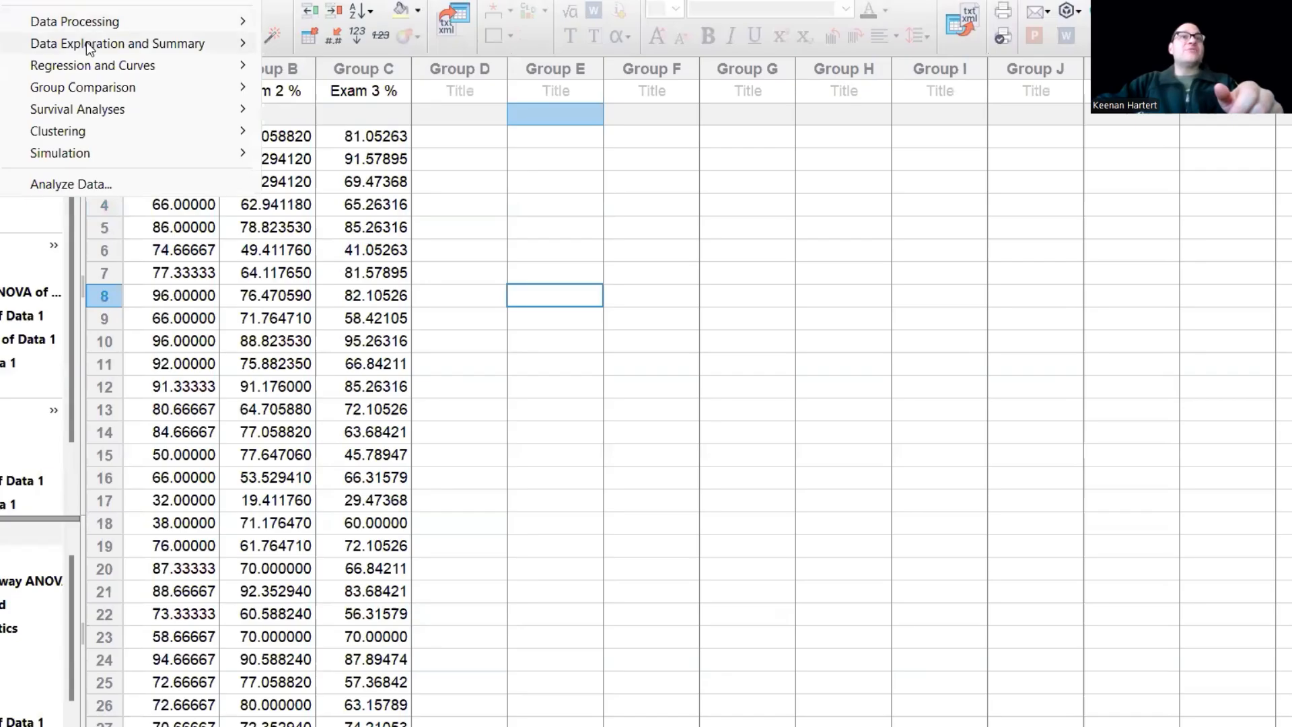
{"action": "mouse_move", "coordinate": [85, 43]}
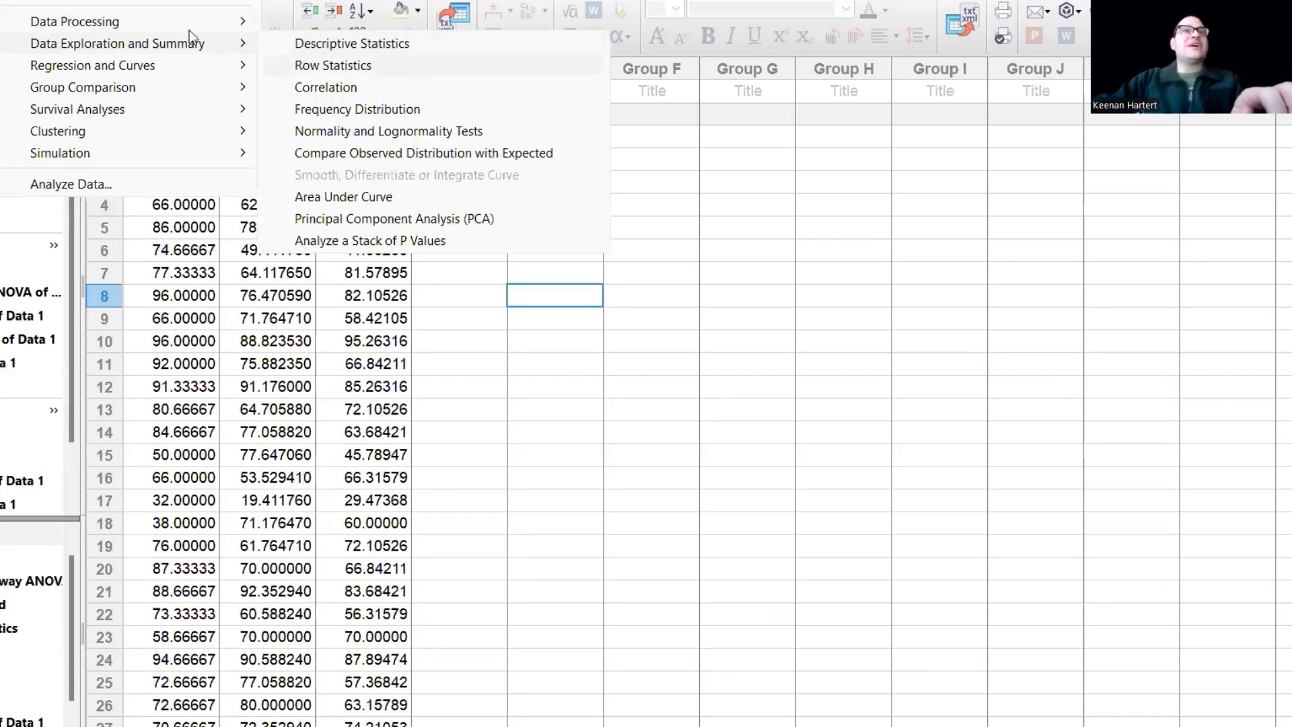
{"action": "mouse_move", "coordinate": [176, 23]}
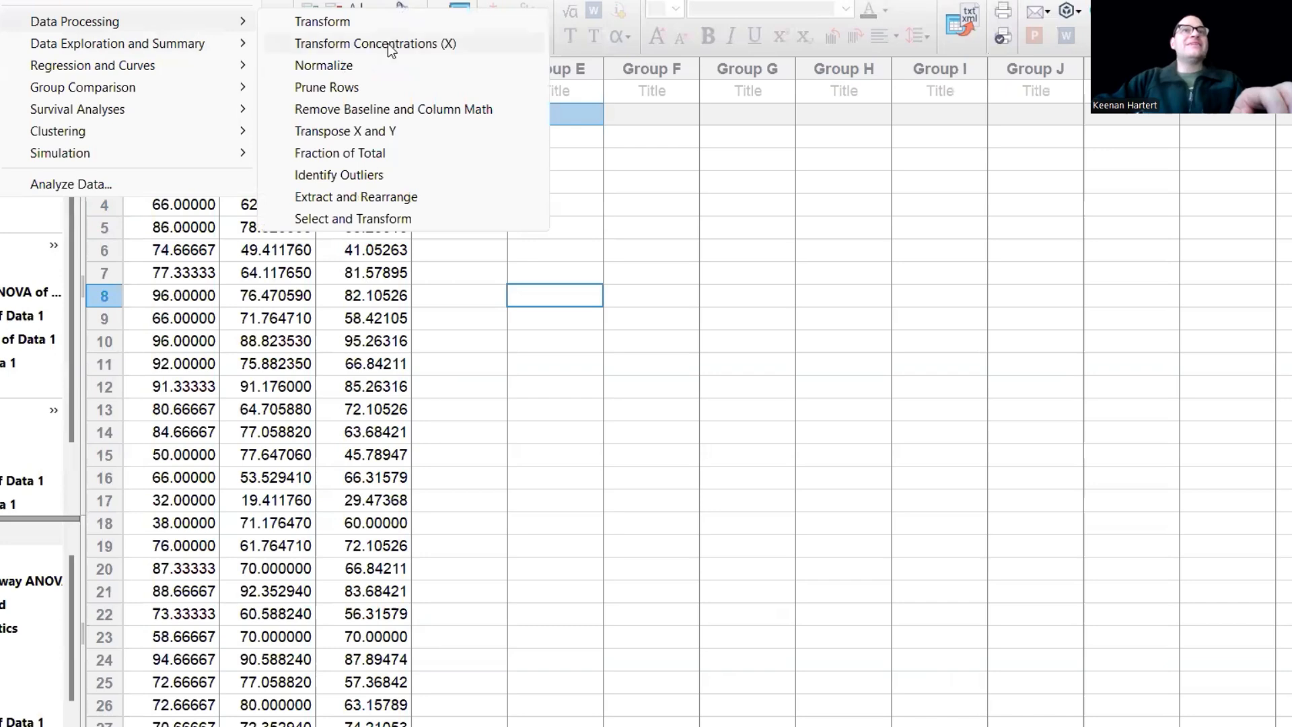
{"action": "left_click", "coordinate": [383, 220]}
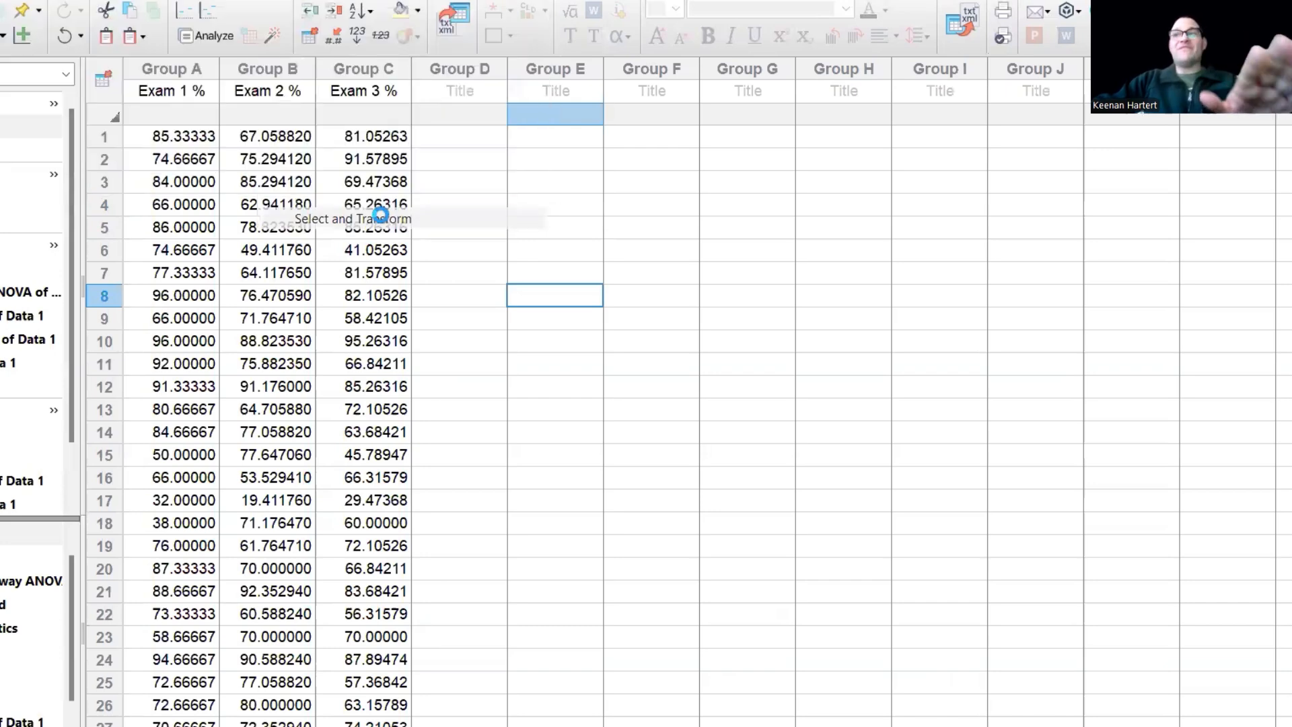
{"action": "left_click", "coordinate": [852, 610]}
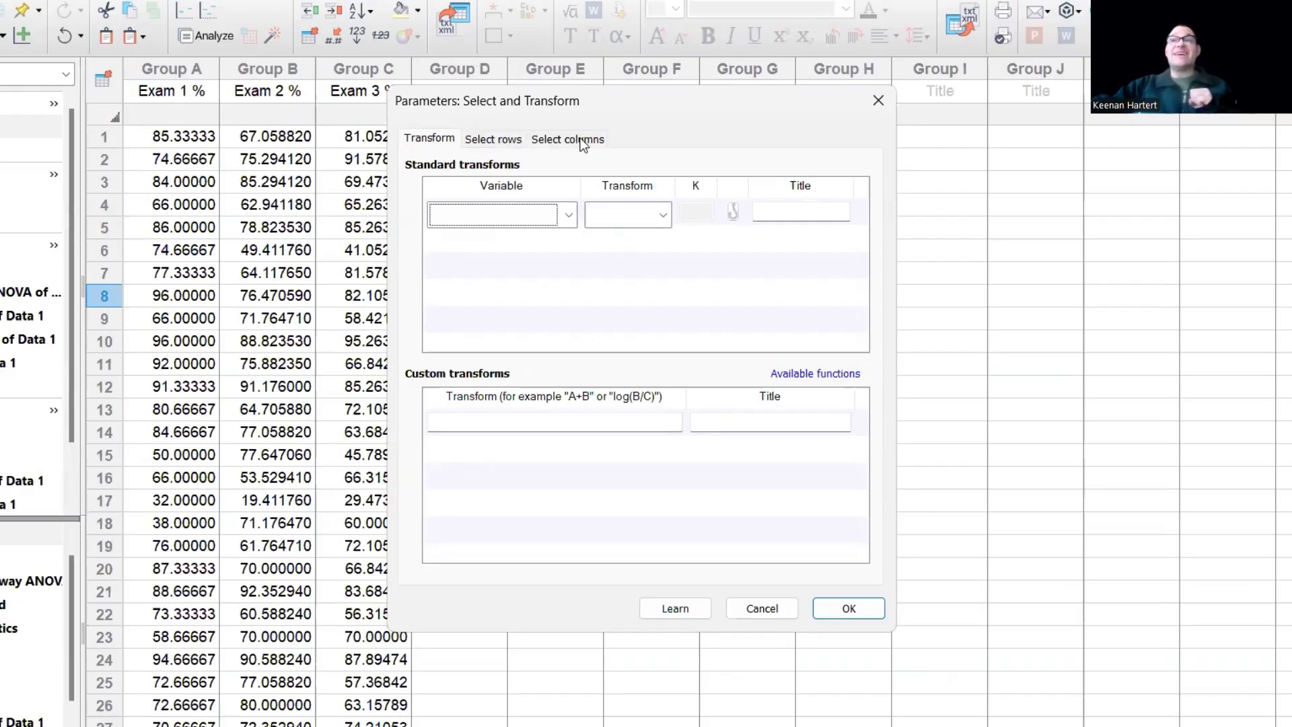
- Enable Variable vs. Value row selection with criteria on Exam 1 %, Exam 2 % and Exam 3 %
{"action": "left_click", "coordinate": [522, 140]}
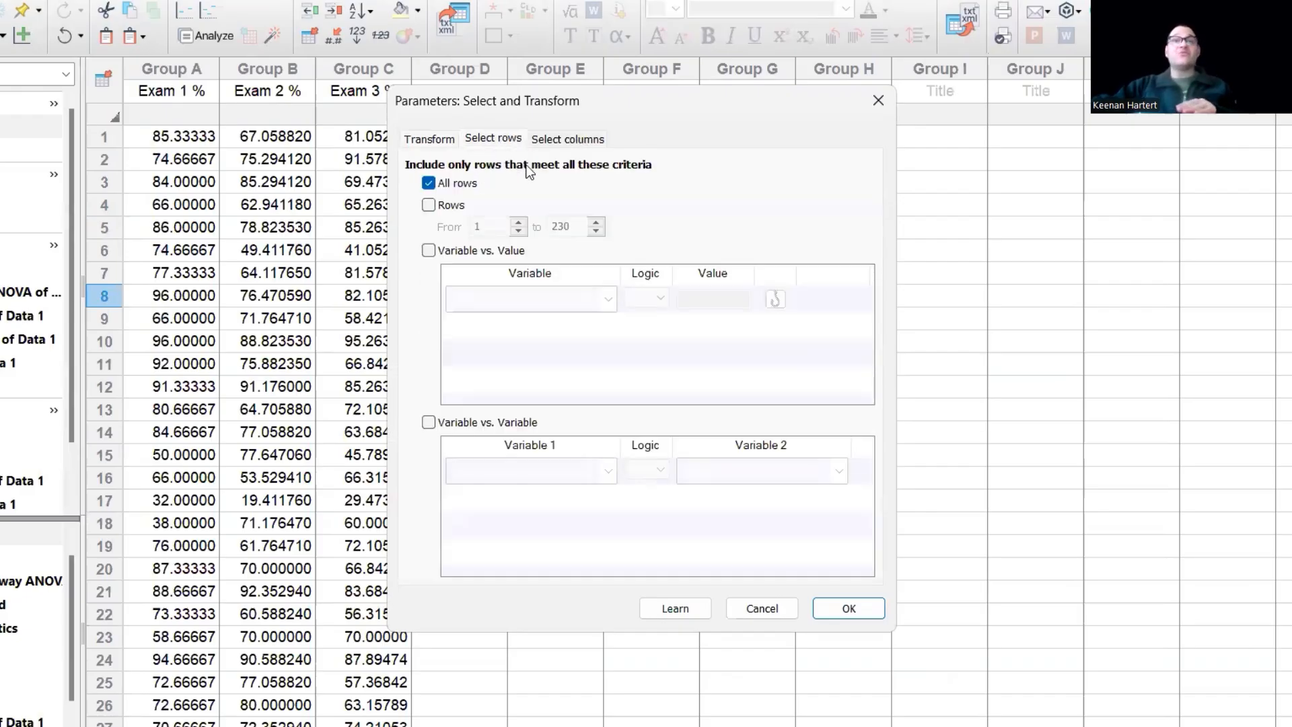
{"action": "left_click", "coordinate": [428, 251]}
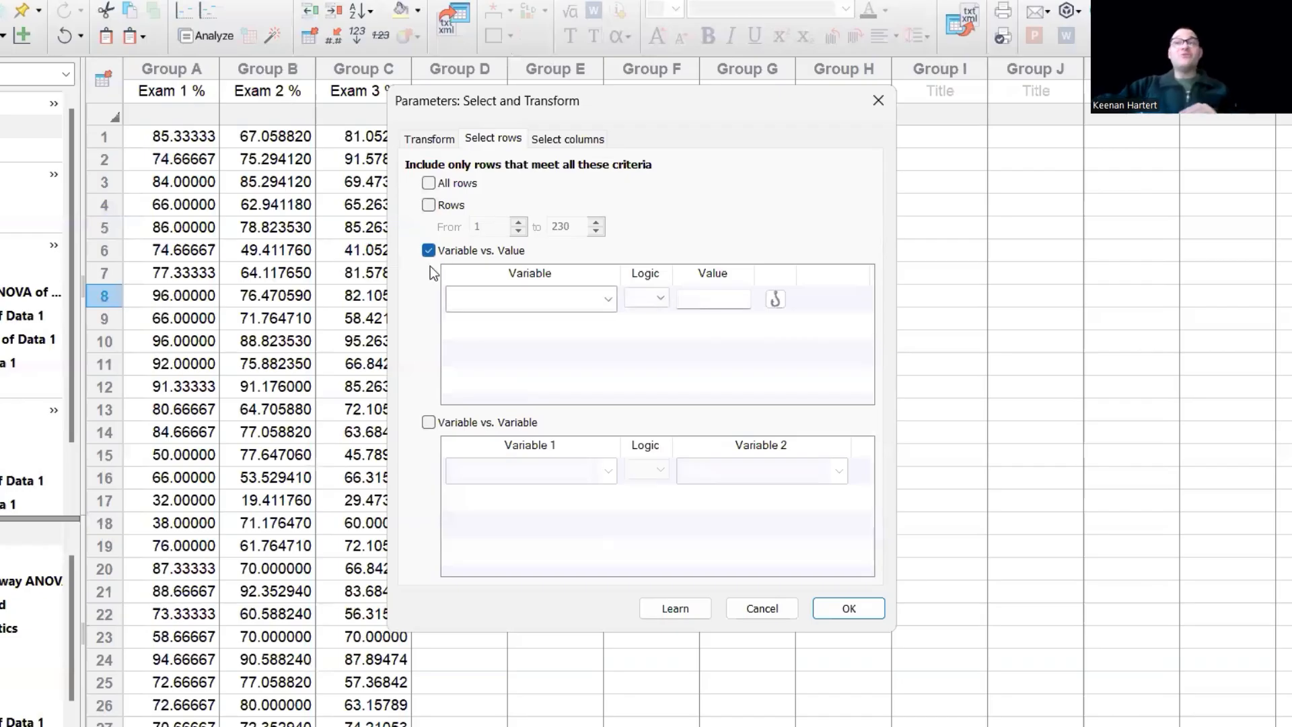
{"action": "left_click", "coordinate": [531, 303]}
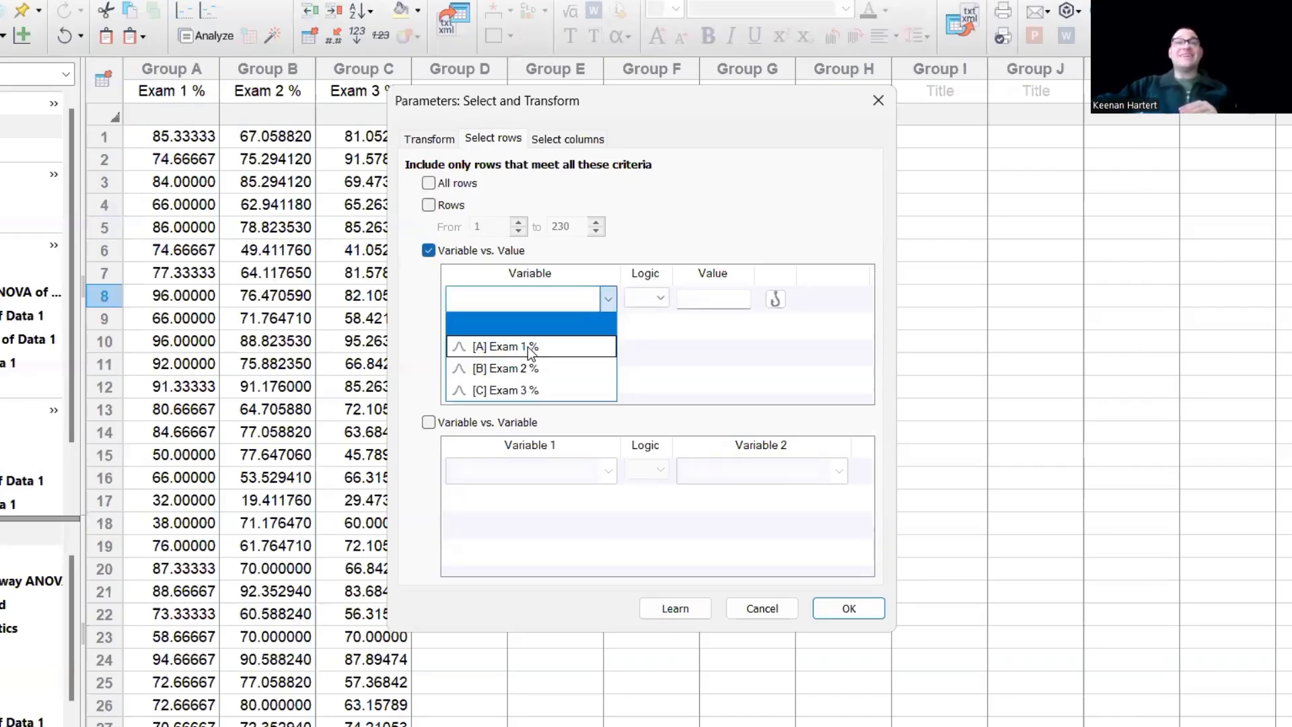
{"action": "left_click", "coordinate": [528, 345]}
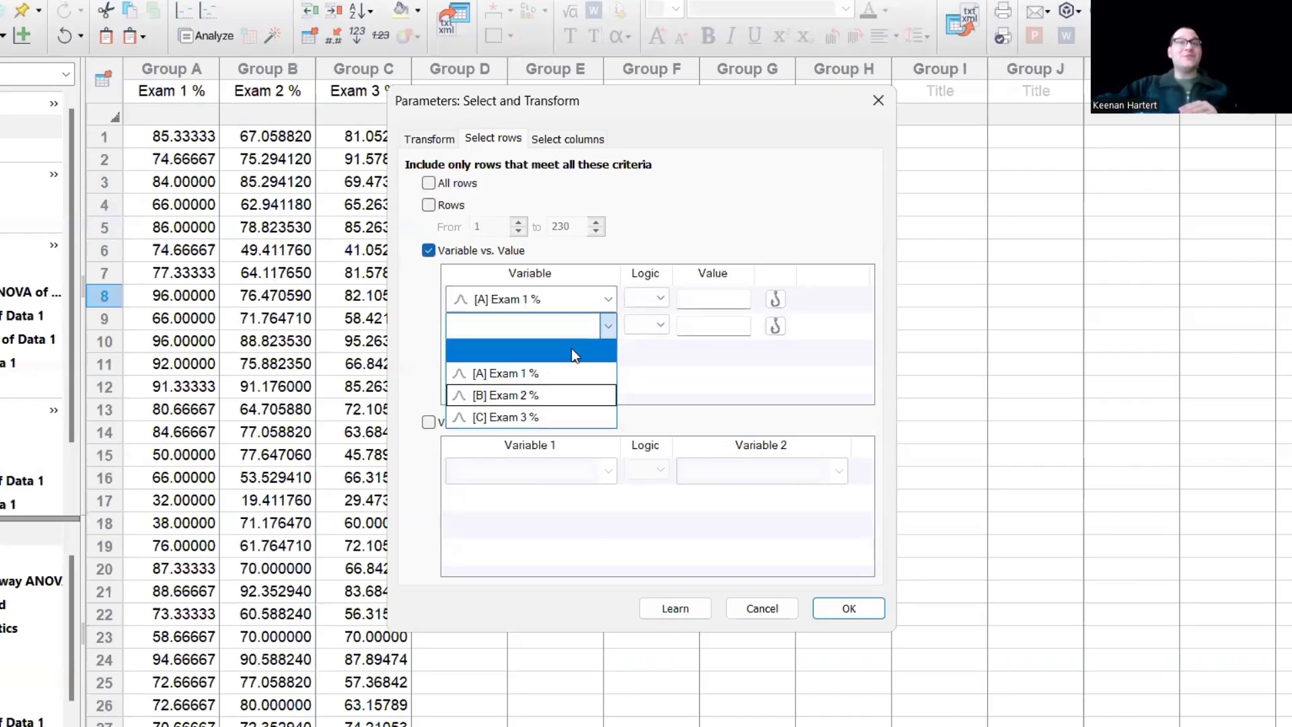
{"action": "left_click", "coordinate": [535, 395]}
{"action": "left_click", "coordinate": [531, 438]}
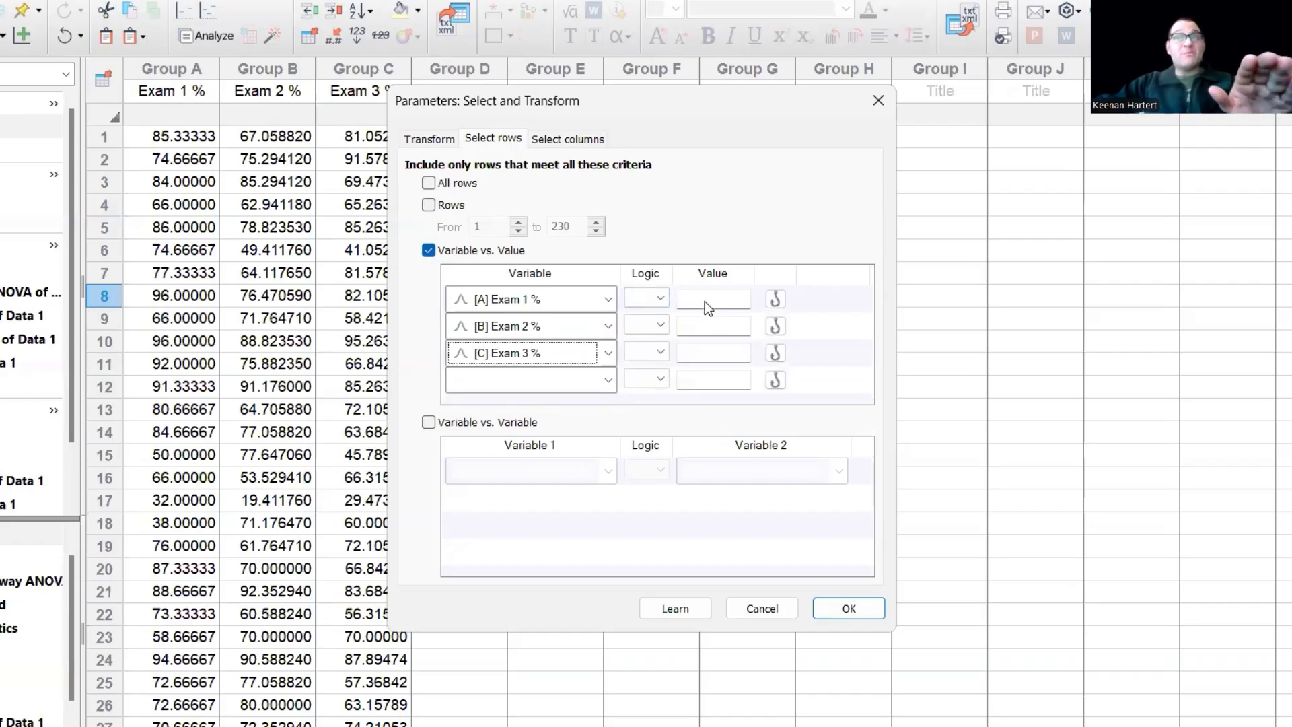
- Set each of the three exam criteria to less than 70
{"action": "left_click", "coordinate": [640, 305]}
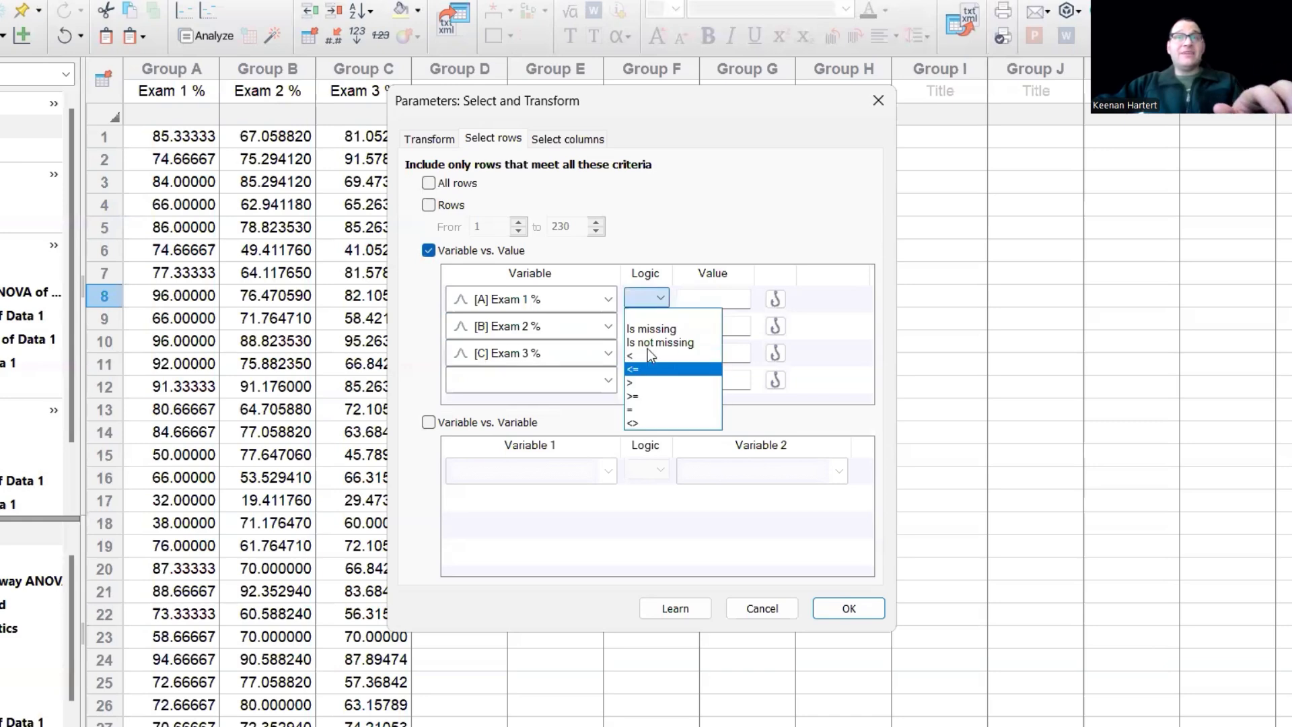
{"action": "left_click", "coordinate": [648, 350]}
{"action": "left_click", "coordinate": [646, 326]}
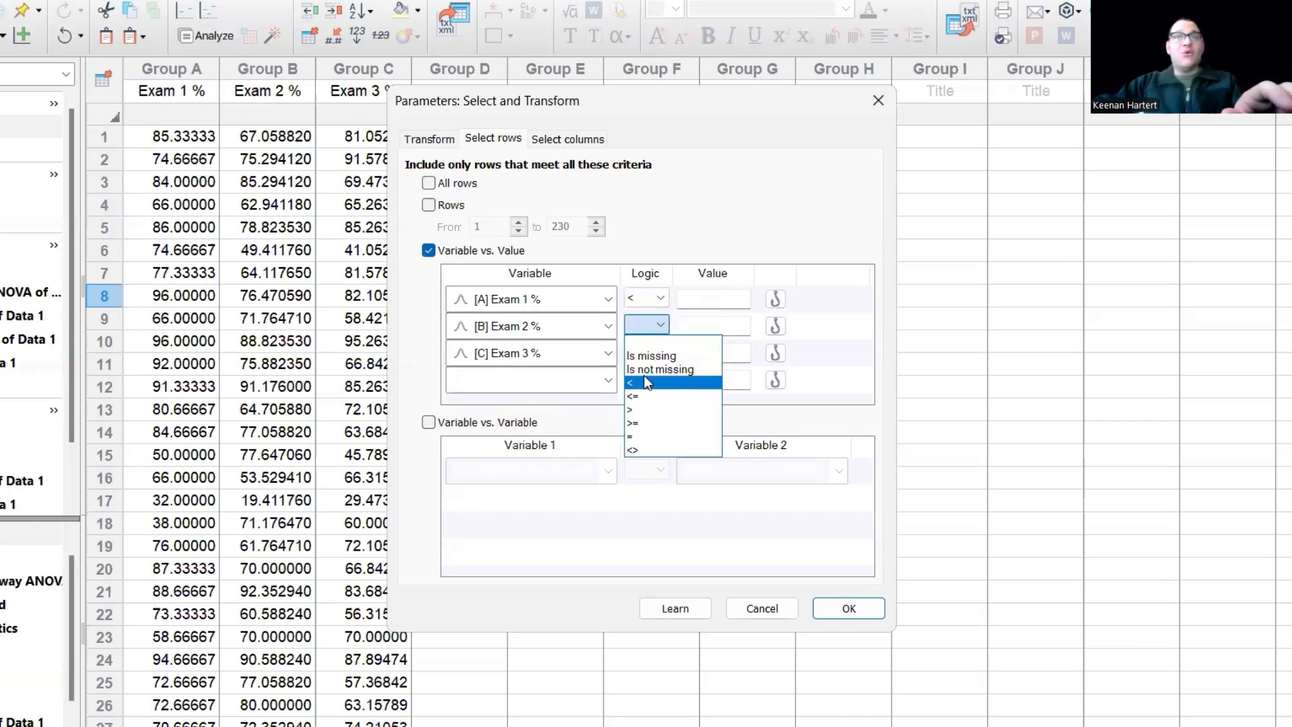
{"action": "left_click", "coordinate": [646, 382]}
{"action": "left_click", "coordinate": [646, 353]}
{"action": "left_click", "coordinate": [640, 405]}
{"action": "left_click", "coordinate": [702, 297]}
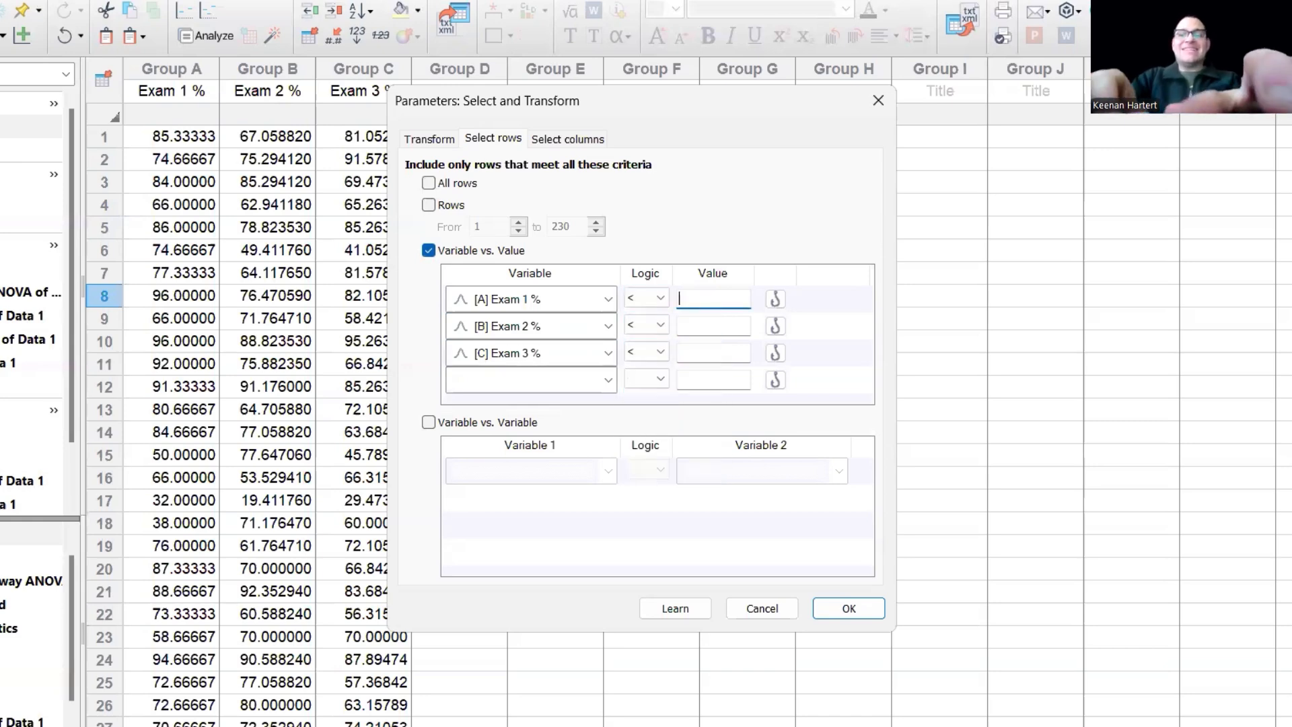
{"action": "type", "text": "70"}
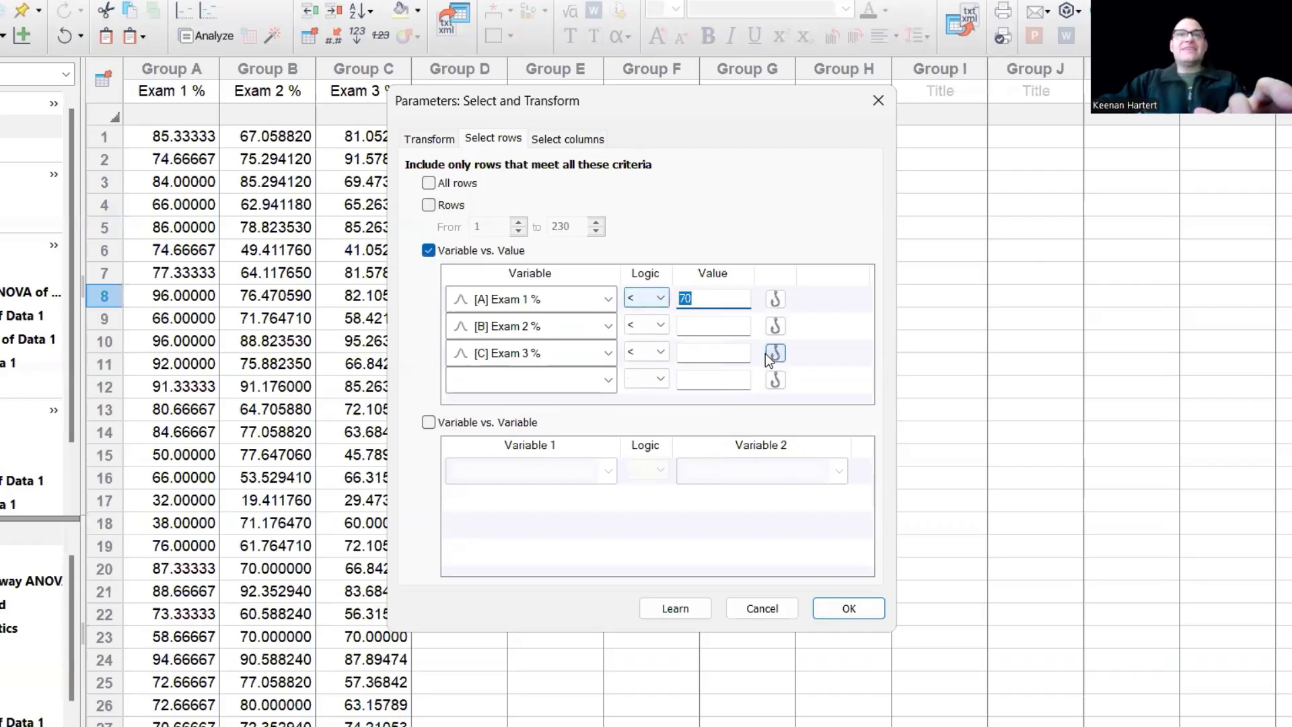
{"action": "left_click", "coordinate": [723, 324]}
{"action": "type", "text": "70"}
{"action": "left_click", "coordinate": [719, 352]}
{"action": "type", "text": "70"}
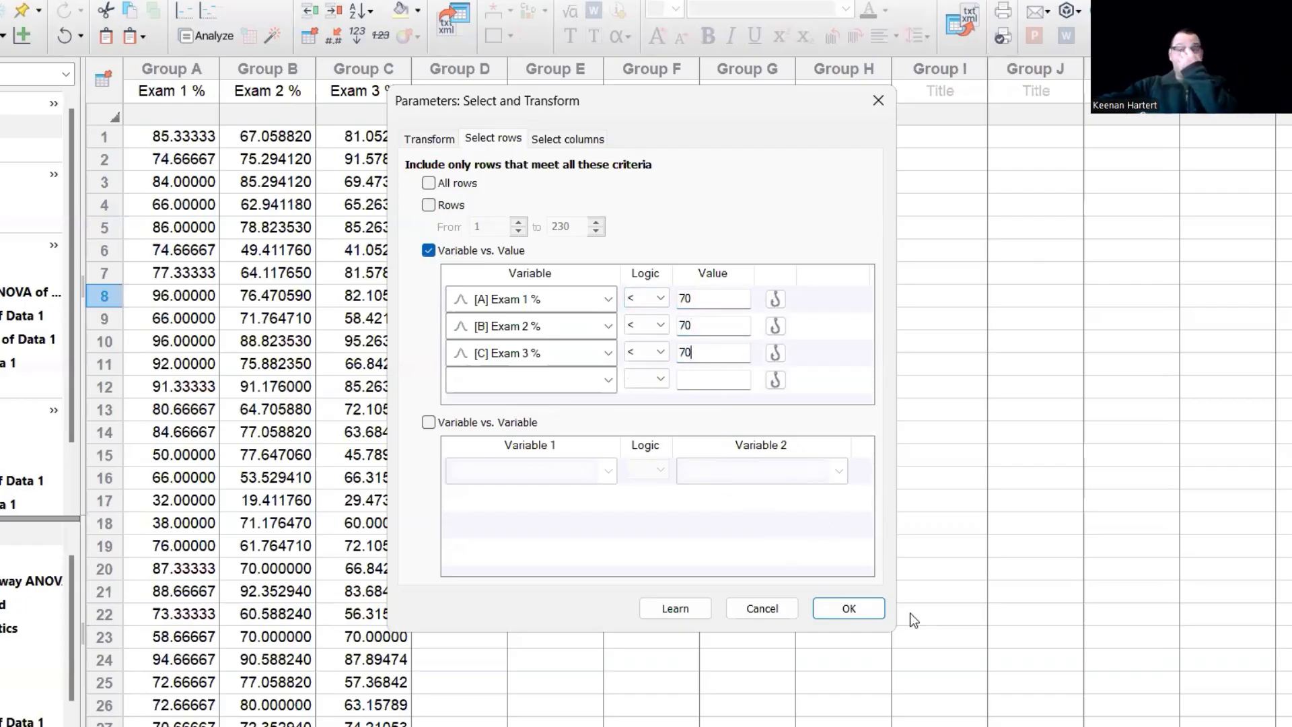
- Apply the filter and scroll through the 64-student results table
{"action": "left_click", "coordinate": [849, 609]}
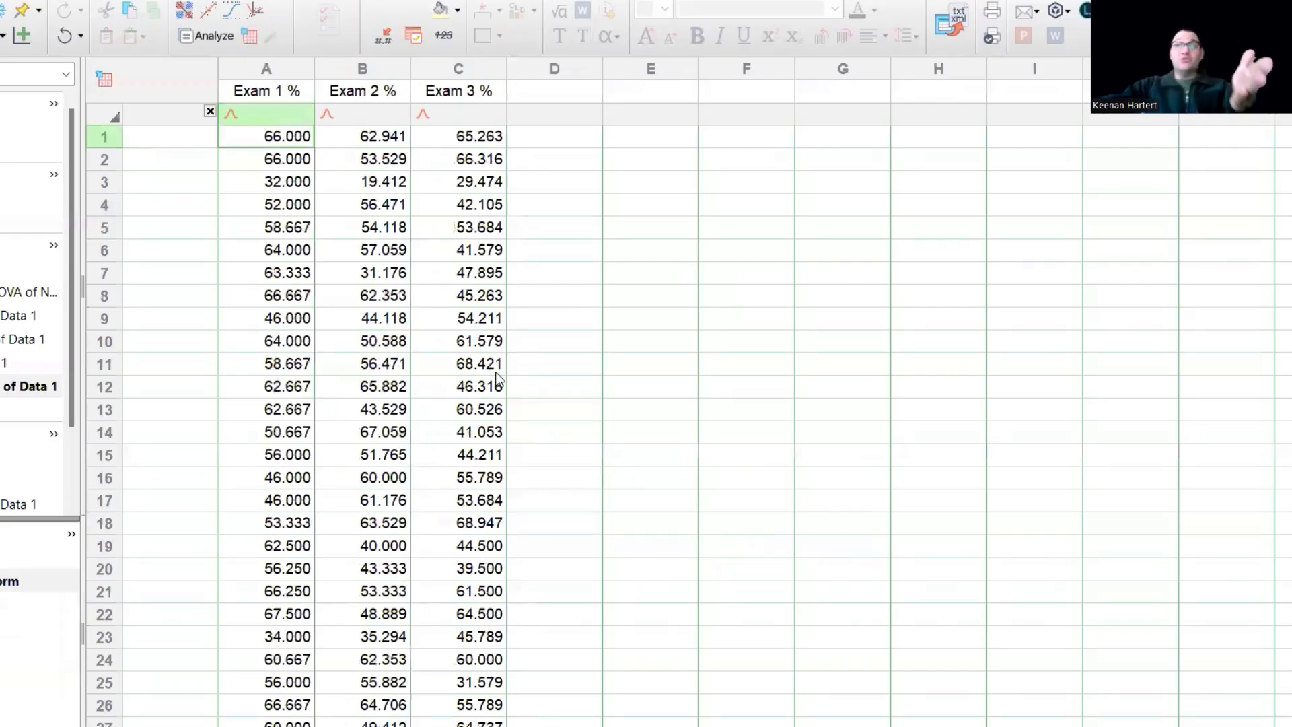
{"action": "scroll", "coordinate": [498, 381], "scroll_direction": "down", "scroll_amount": 15}
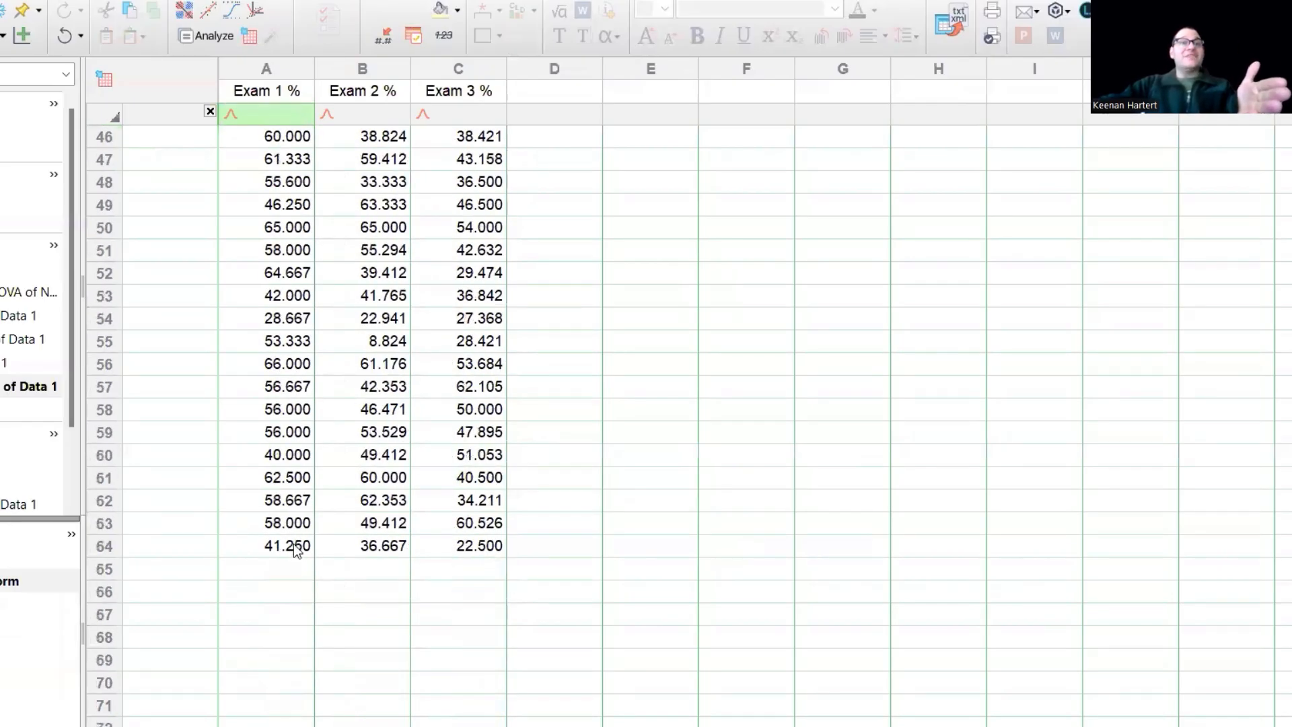
{"action": "scroll", "coordinate": [418, 451], "scroll_direction": "up", "scroll_amount": 15}
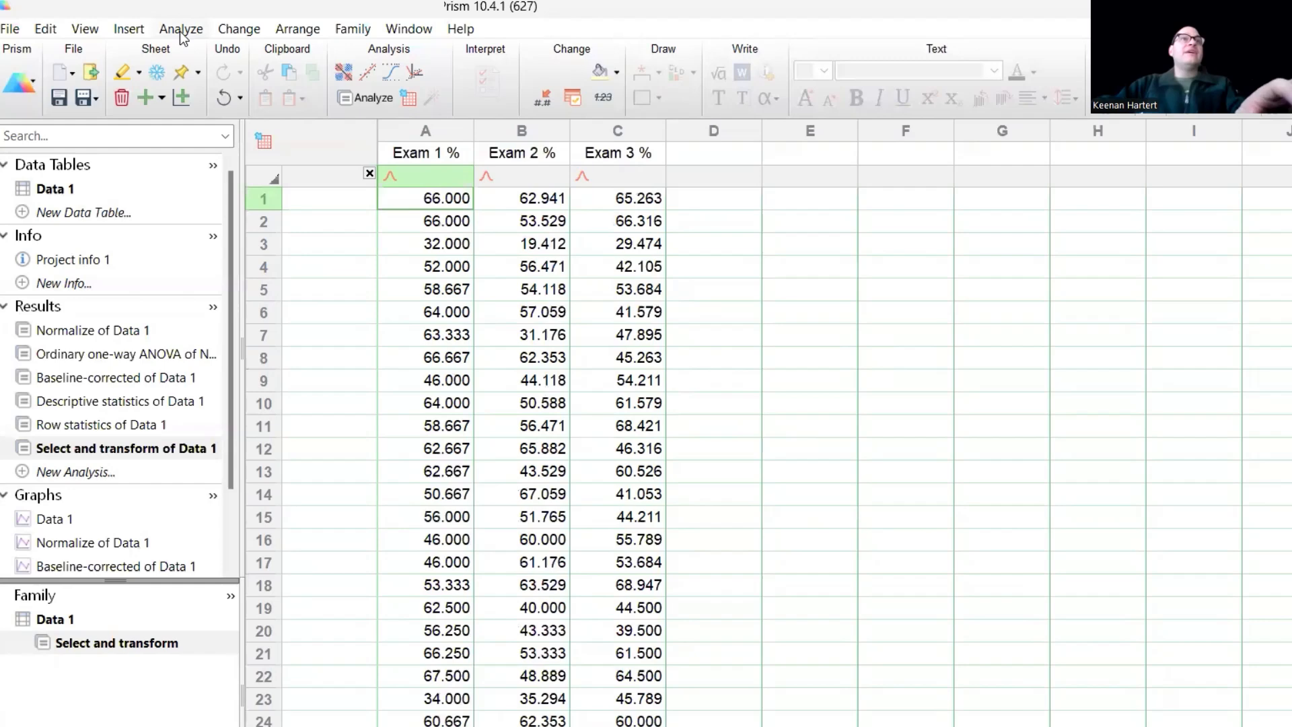
- Start a new Select and Transform analysis on the filtered 64-student table
{"action": "left_click", "coordinate": [179, 26]}
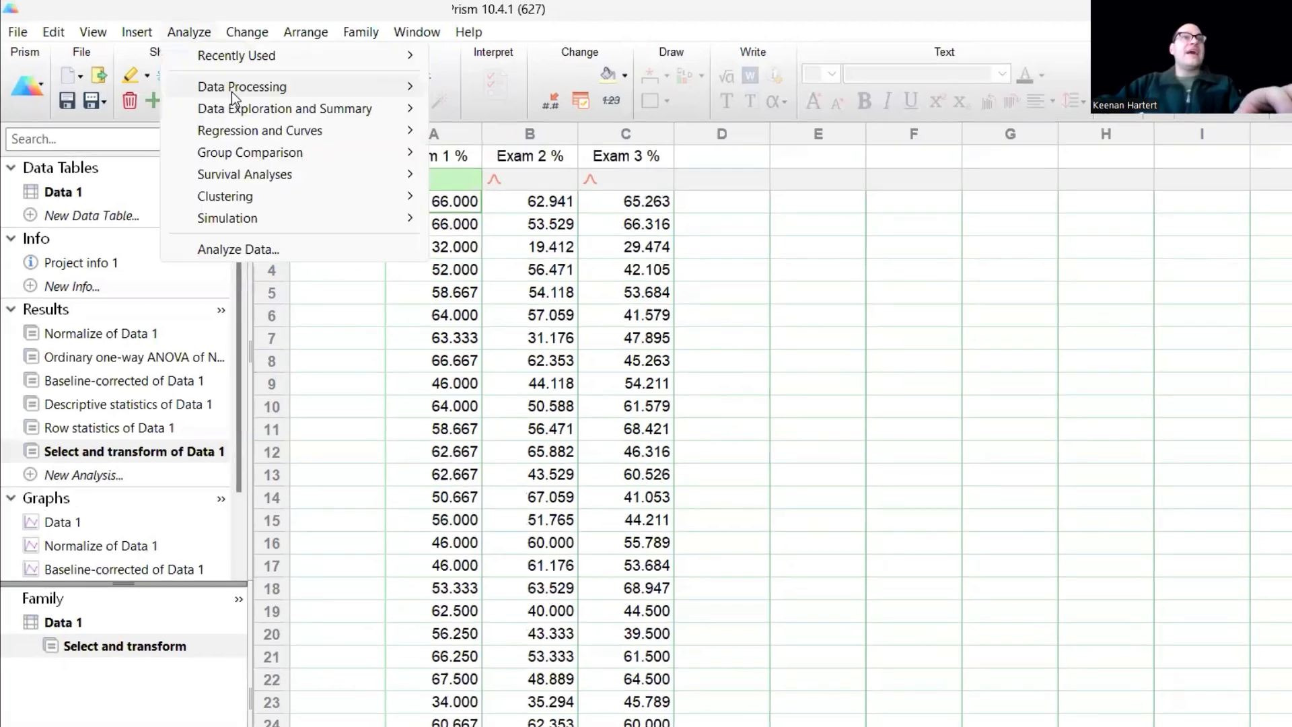
{"action": "mouse_move", "coordinate": [251, 88]}
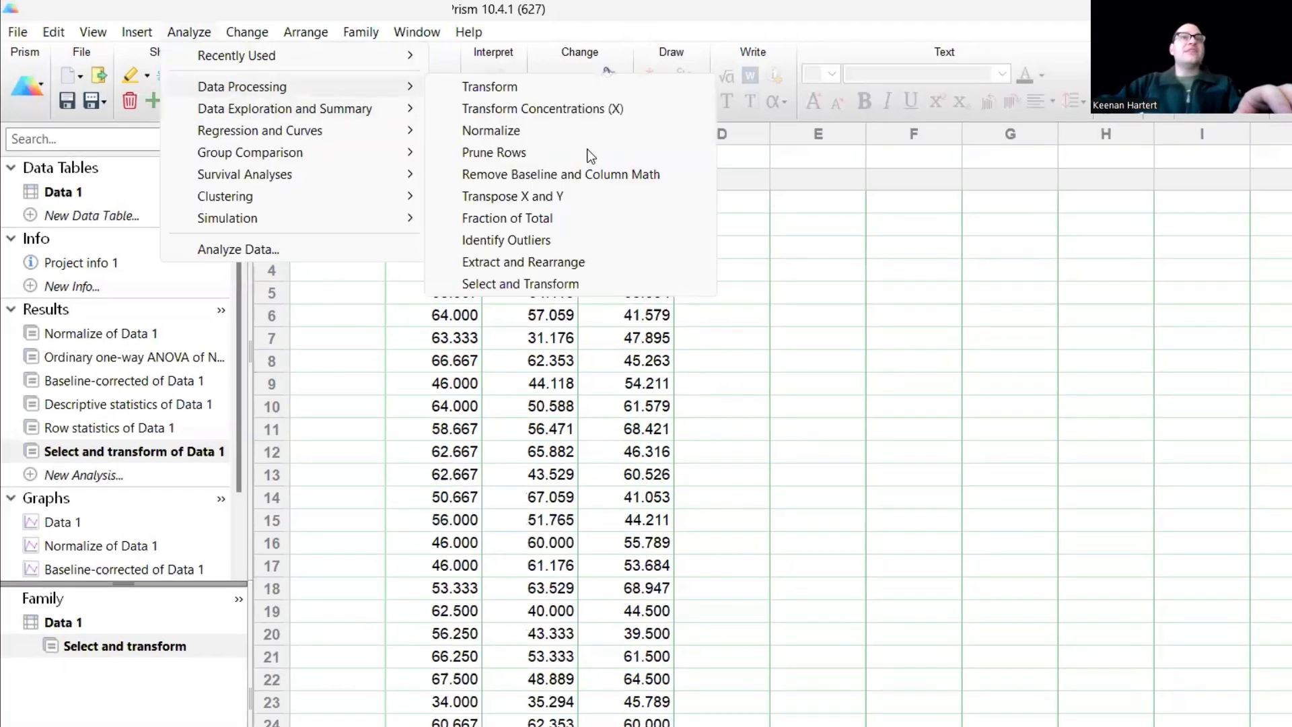
{"action": "left_click", "coordinate": [509, 284]}
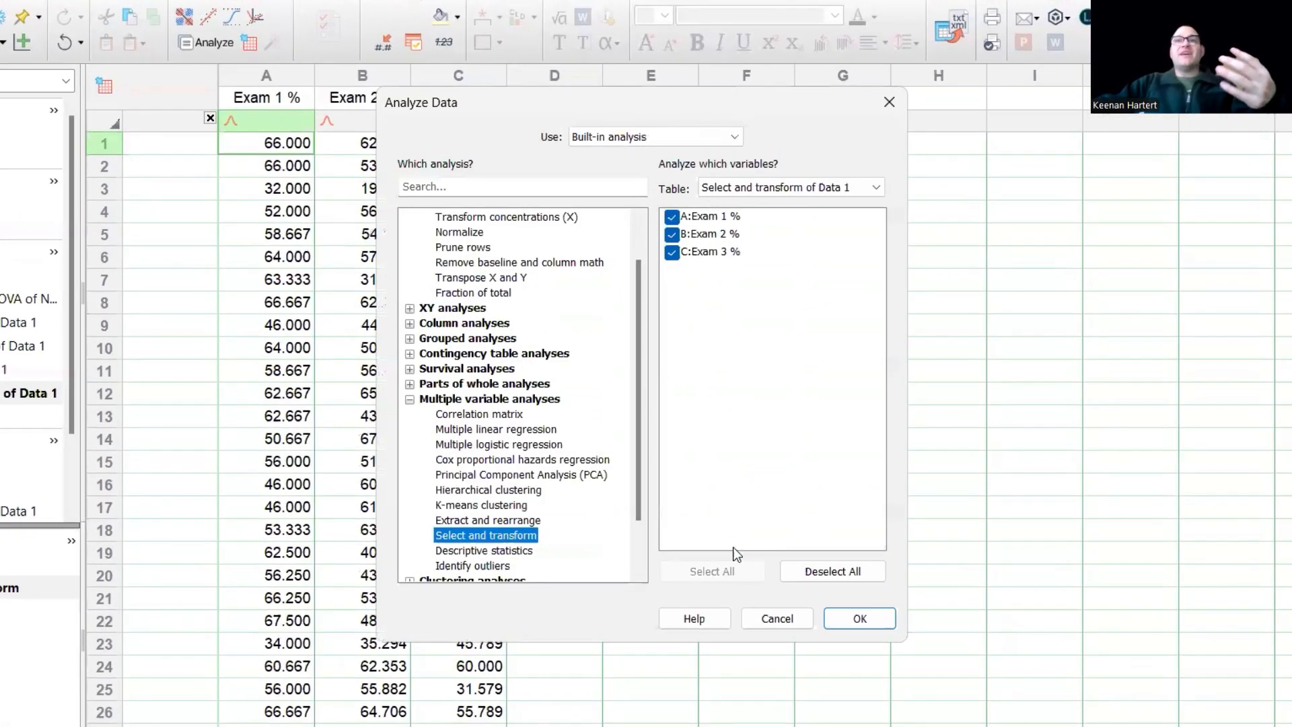
{"action": "left_click", "coordinate": [856, 616]}
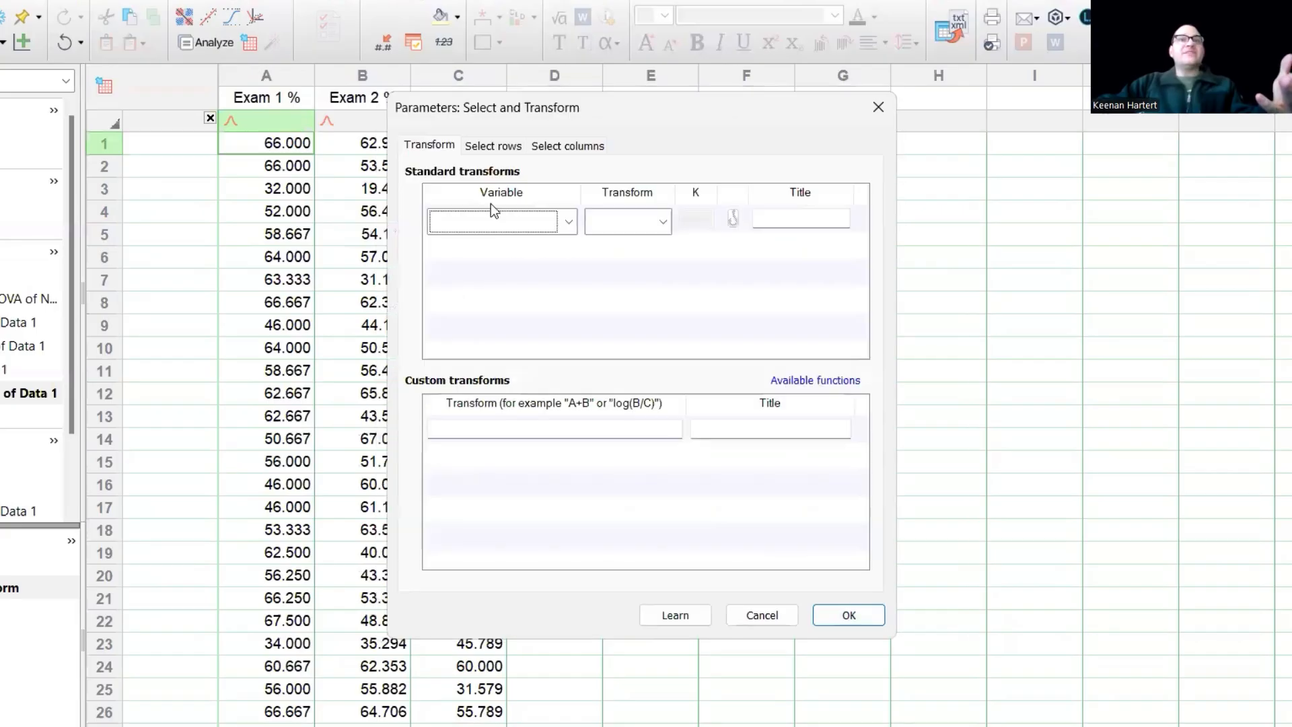
- Keep only rows where Exam 1 % is less than Exam 2 % and apply the filter
{"action": "left_click", "coordinate": [497, 149]}
{"action": "left_click", "coordinate": [429, 429]}
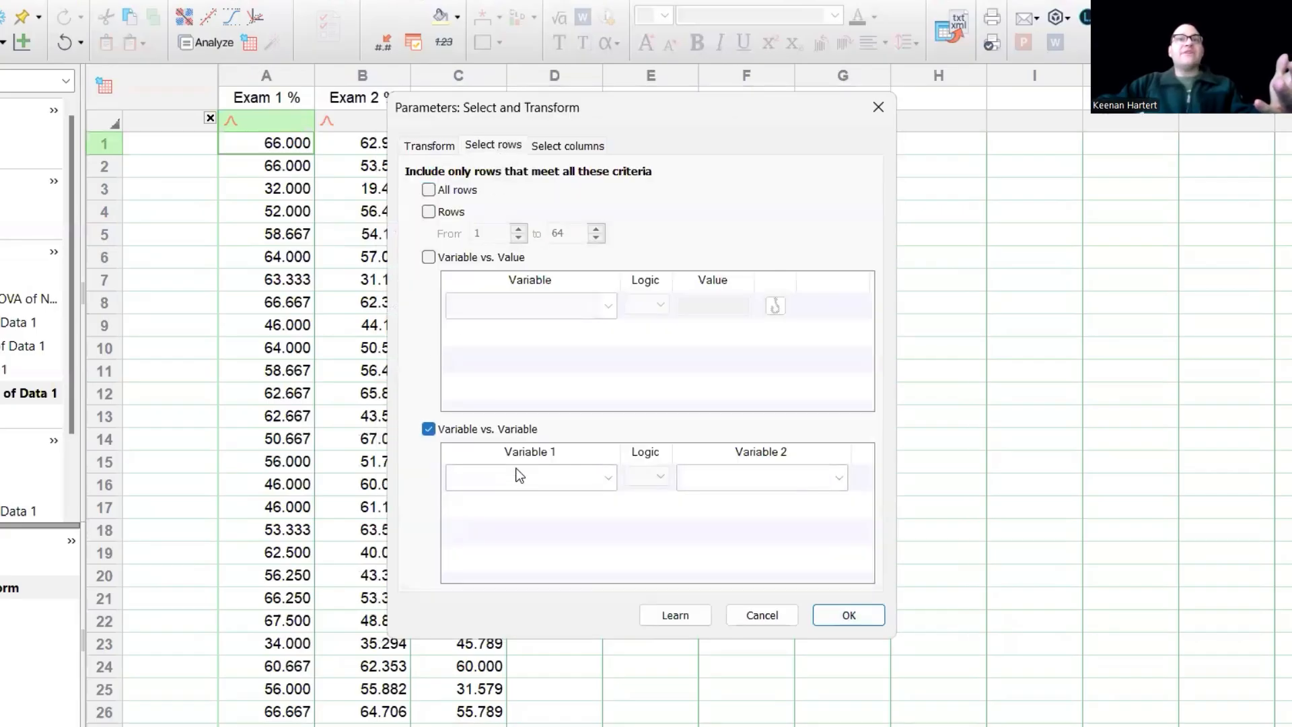
{"action": "left_click", "coordinate": [538, 477]}
{"action": "left_click", "coordinate": [506, 522]}
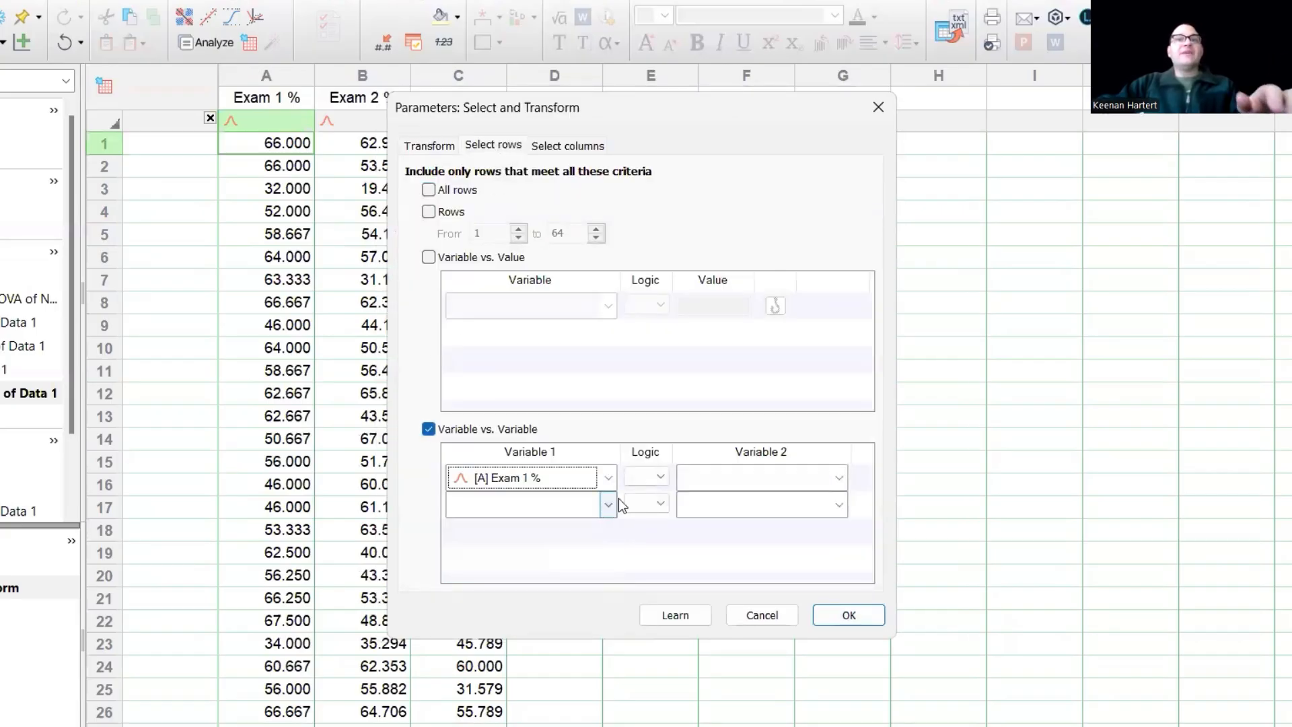
{"action": "left_click", "coordinate": [703, 476]}
{"action": "left_click", "coordinate": [725, 540]}
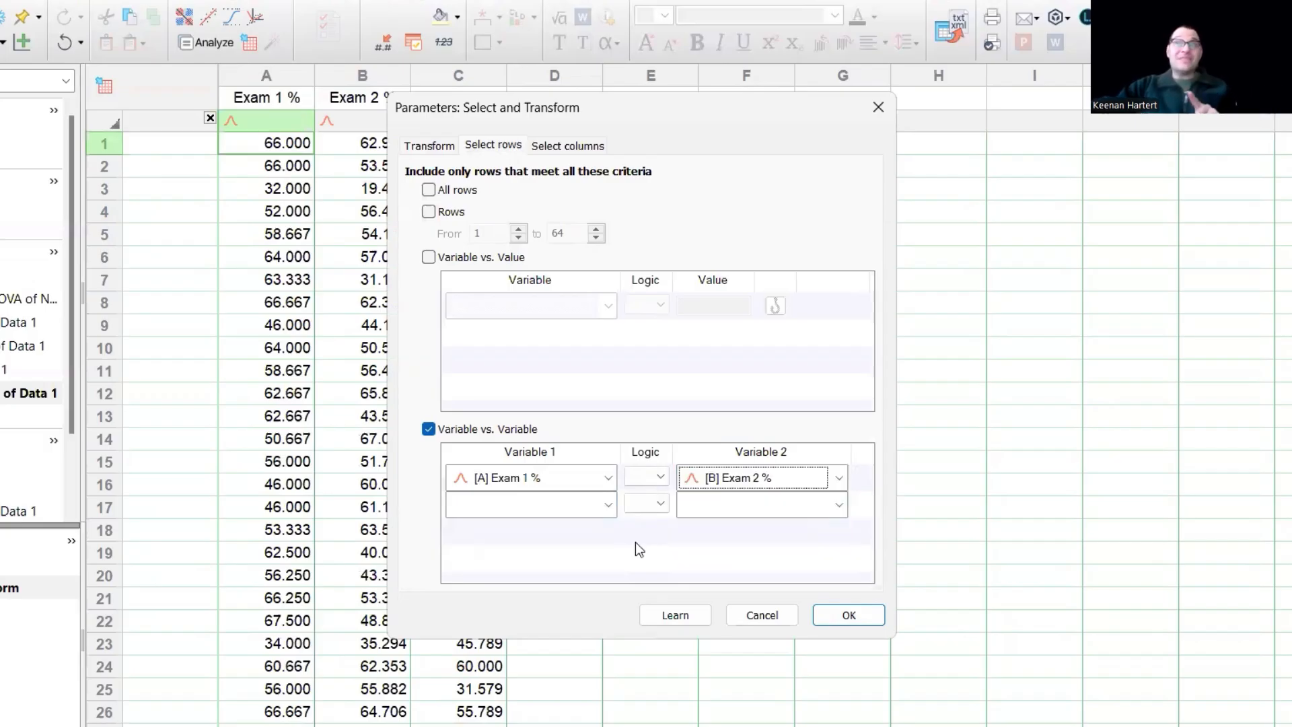
{"action": "left_click", "coordinate": [528, 475]}
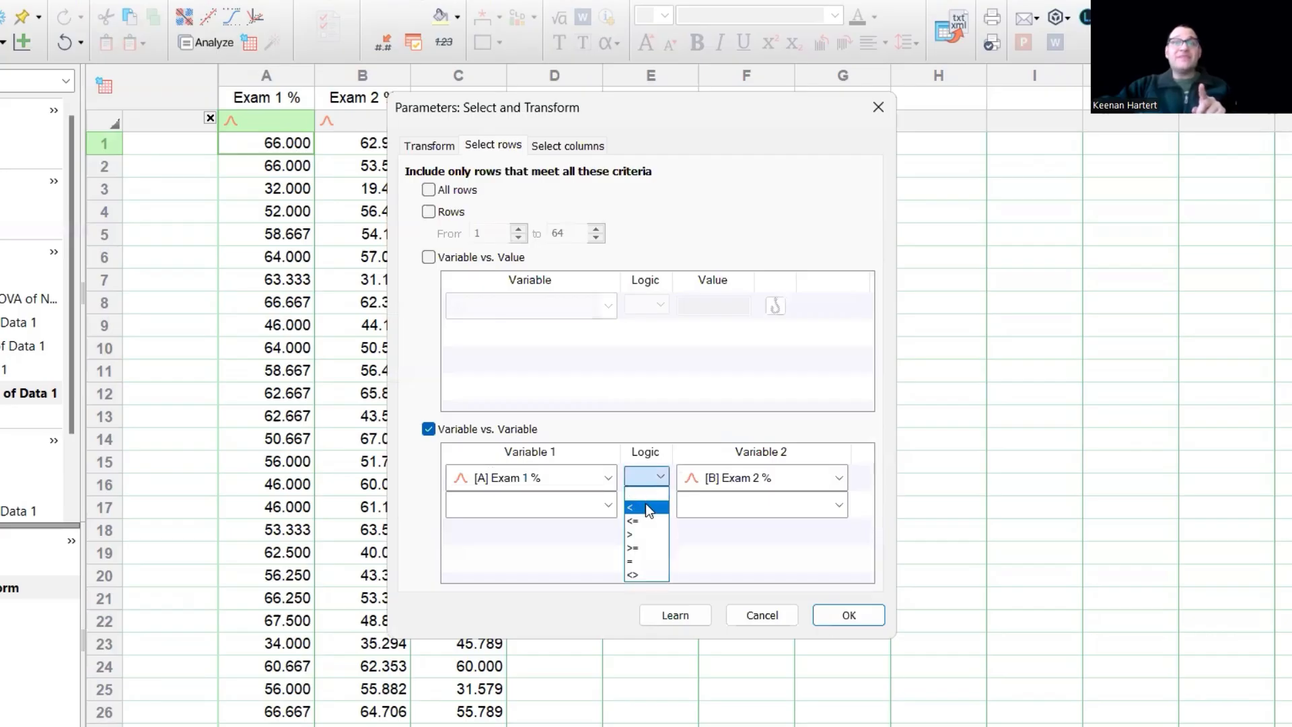
{"action": "left_click", "coordinate": [645, 503]}
{"action": "left_click", "coordinate": [836, 615]}
{"action": "left_click", "coordinate": [706, 354]}
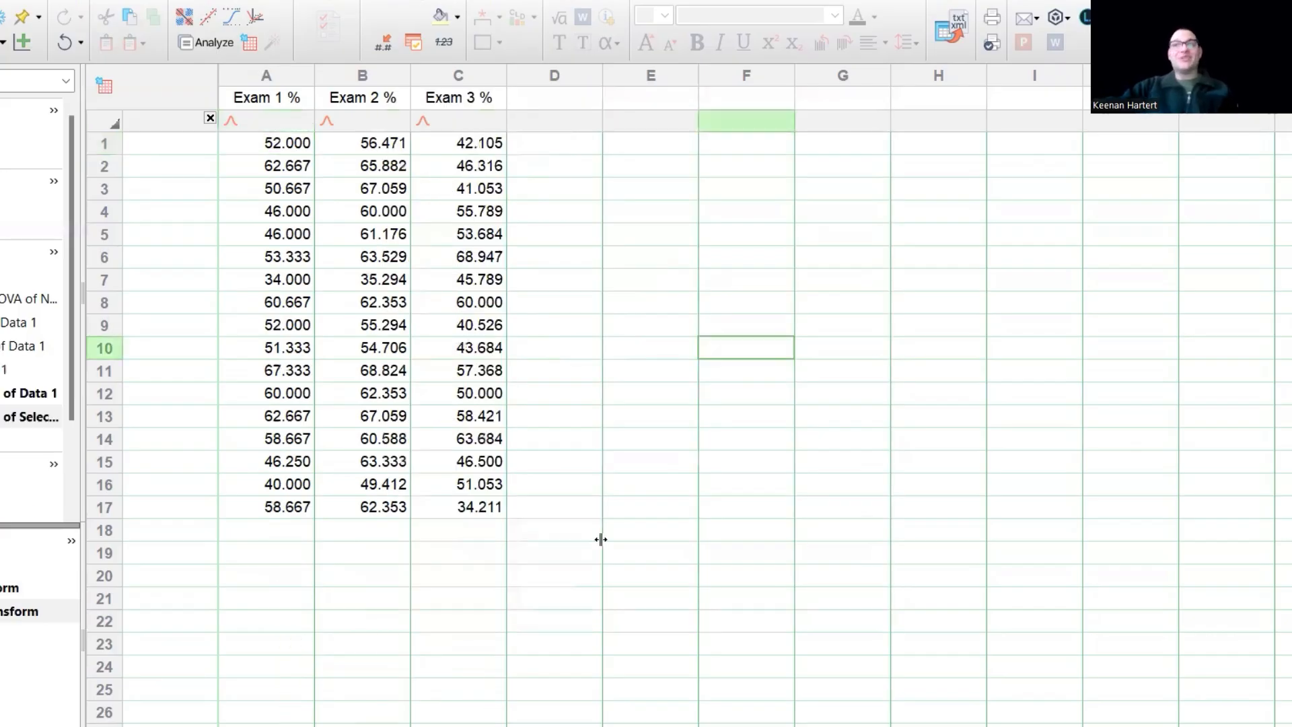
{"action": "left_click_drag", "start_coordinate": [296, 143], "coordinate": [381, 506]}
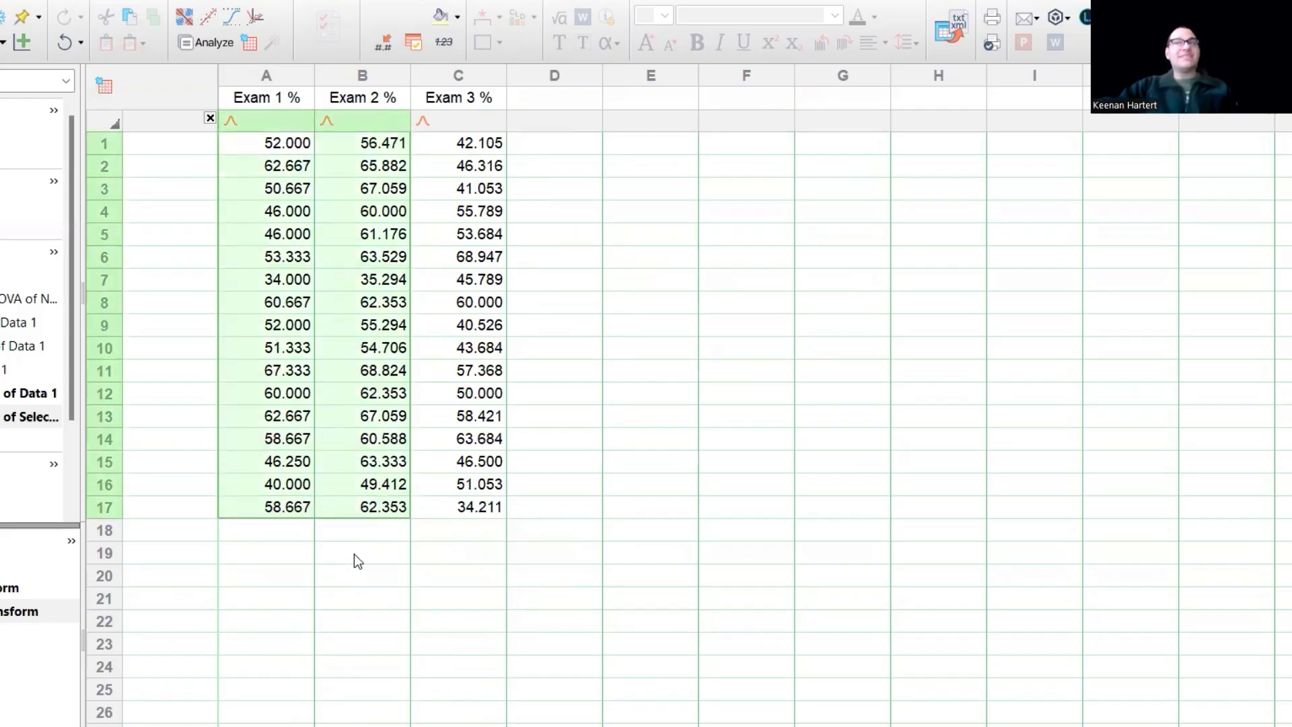
{"action": "left_click", "coordinate": [391, 570]}
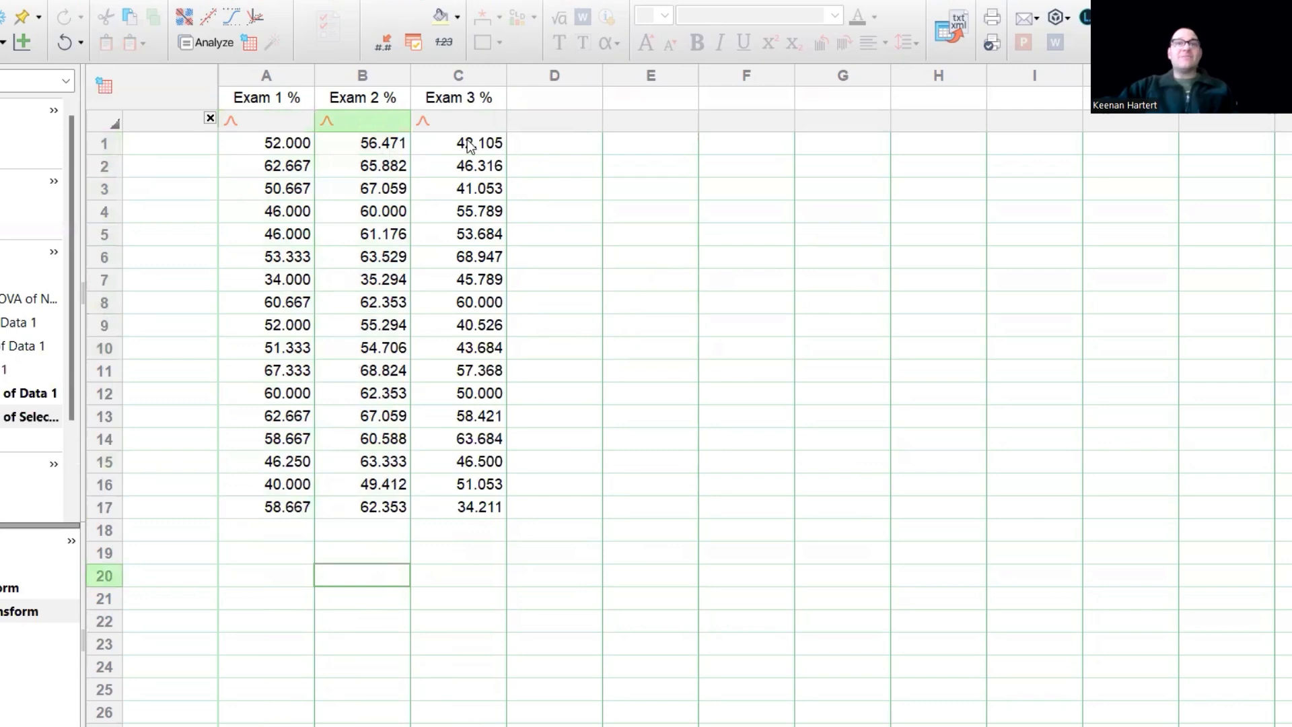
{"action": "left_click_drag", "start_coordinate": [296, 143], "coordinate": [346, 510]}
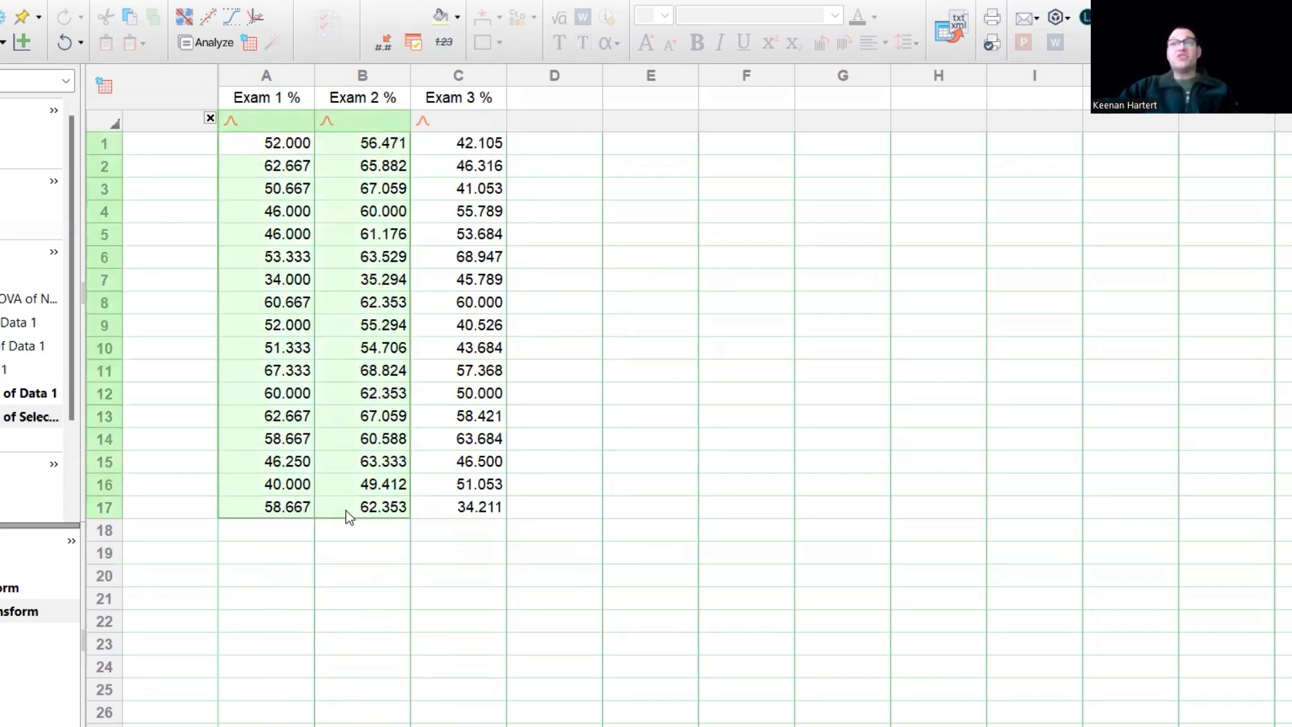
- Start another Select and Transform analysis on the 17-student results sheet
{"action": "left_click", "coordinate": [216, 41]}
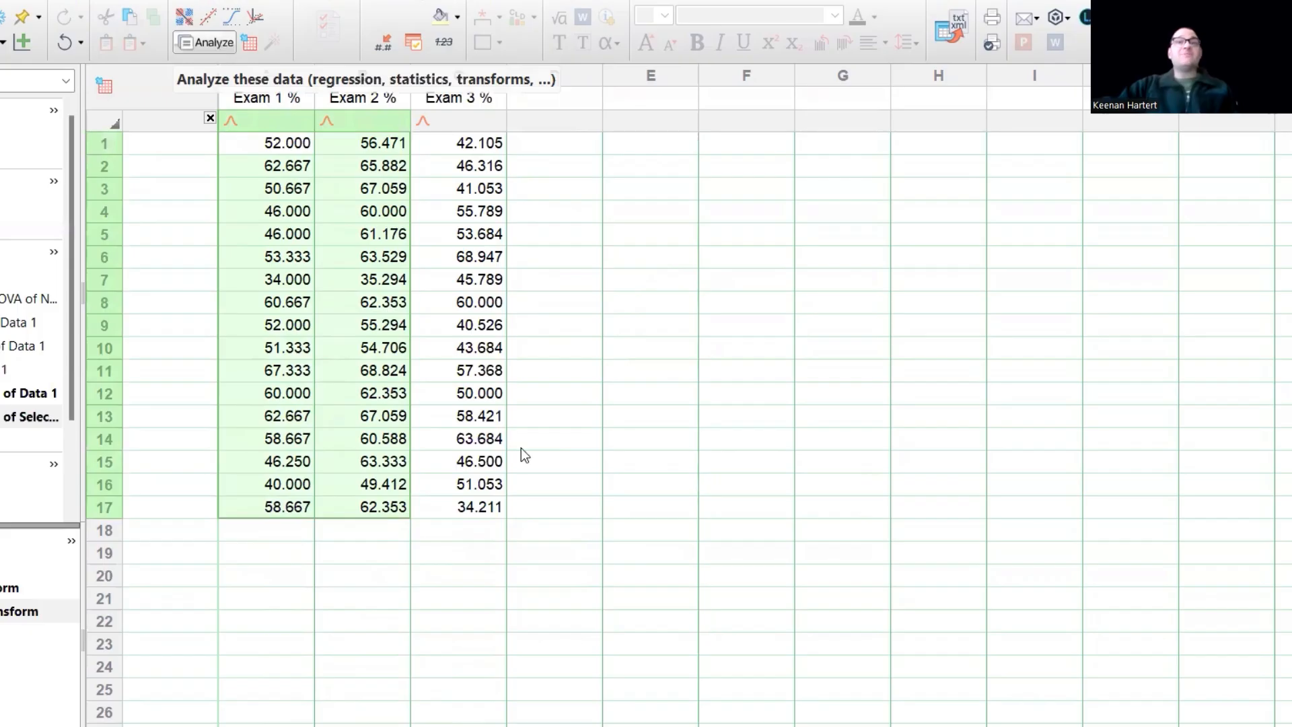
{"action": "left_click", "coordinate": [849, 620]}
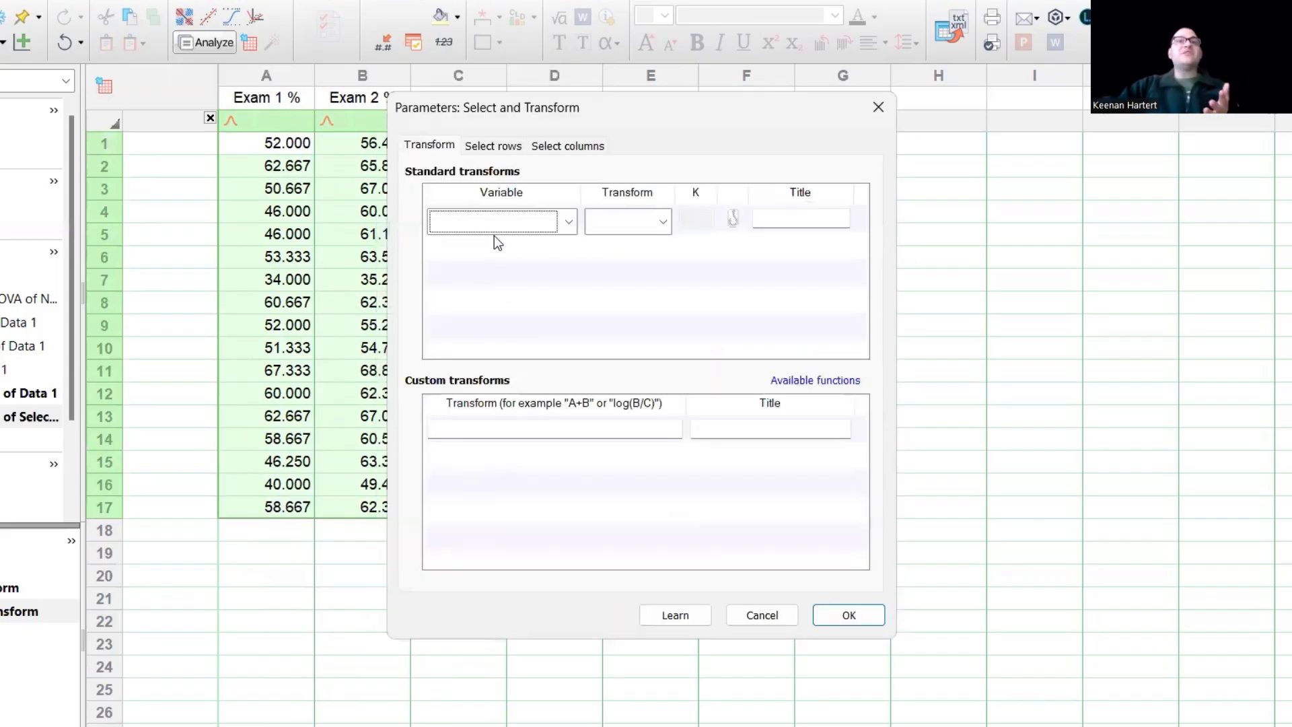
{"action": "left_click", "coordinate": [571, 433]}
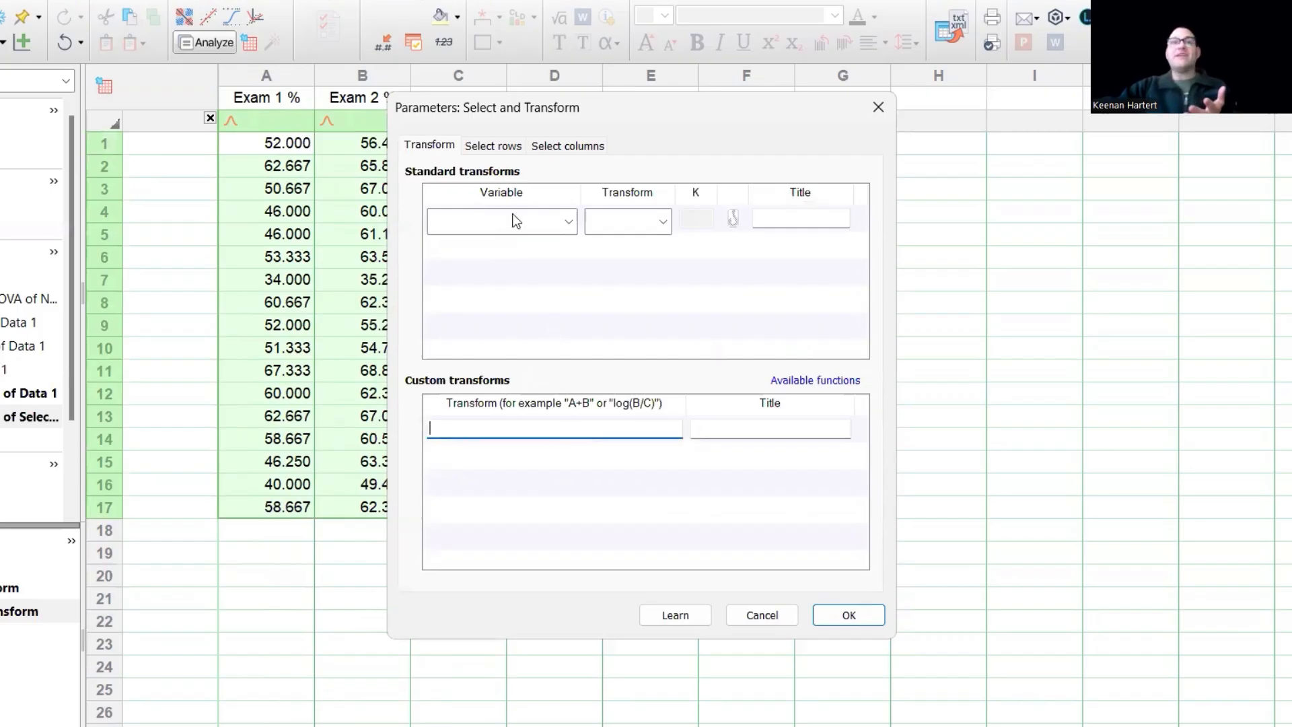
{"action": "left_click", "coordinate": [599, 224]}
{"action": "left_click", "coordinate": [672, 212]}
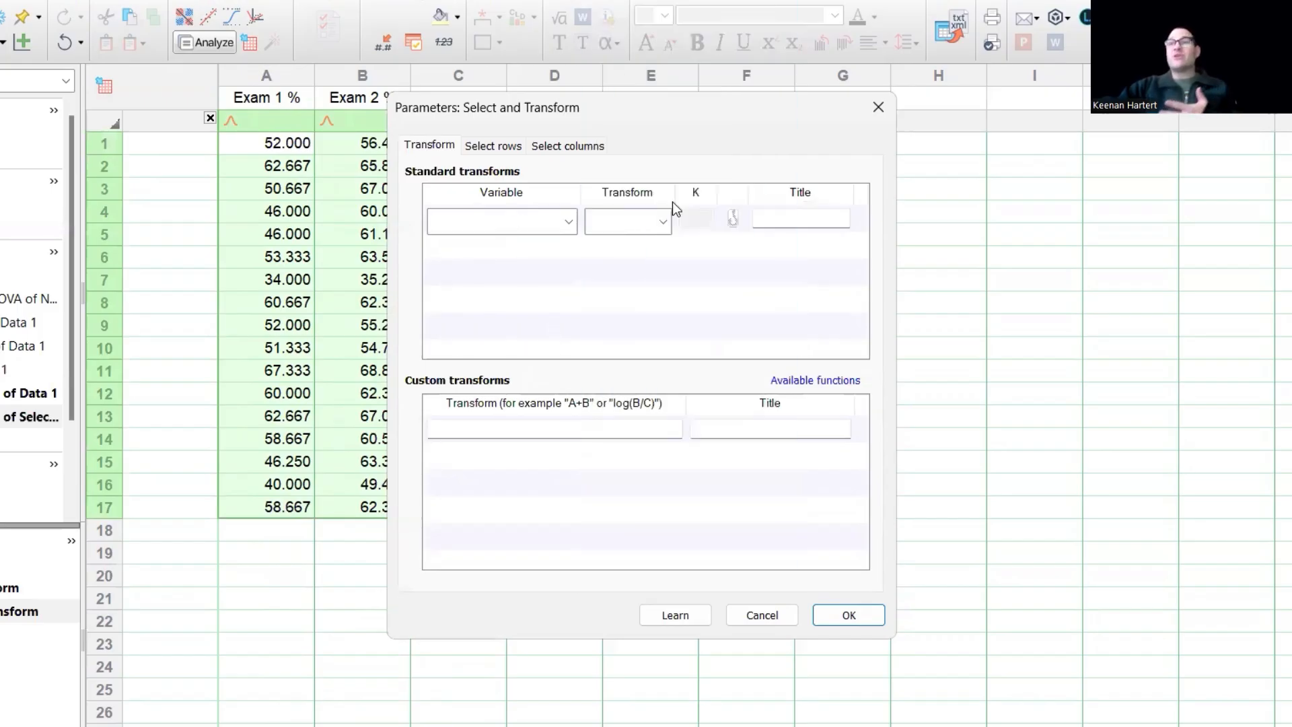
- Require Exam 1 % to be less than both Exam 2 % and Exam 3 %, then apply
{"action": "left_click", "coordinate": [493, 145]}
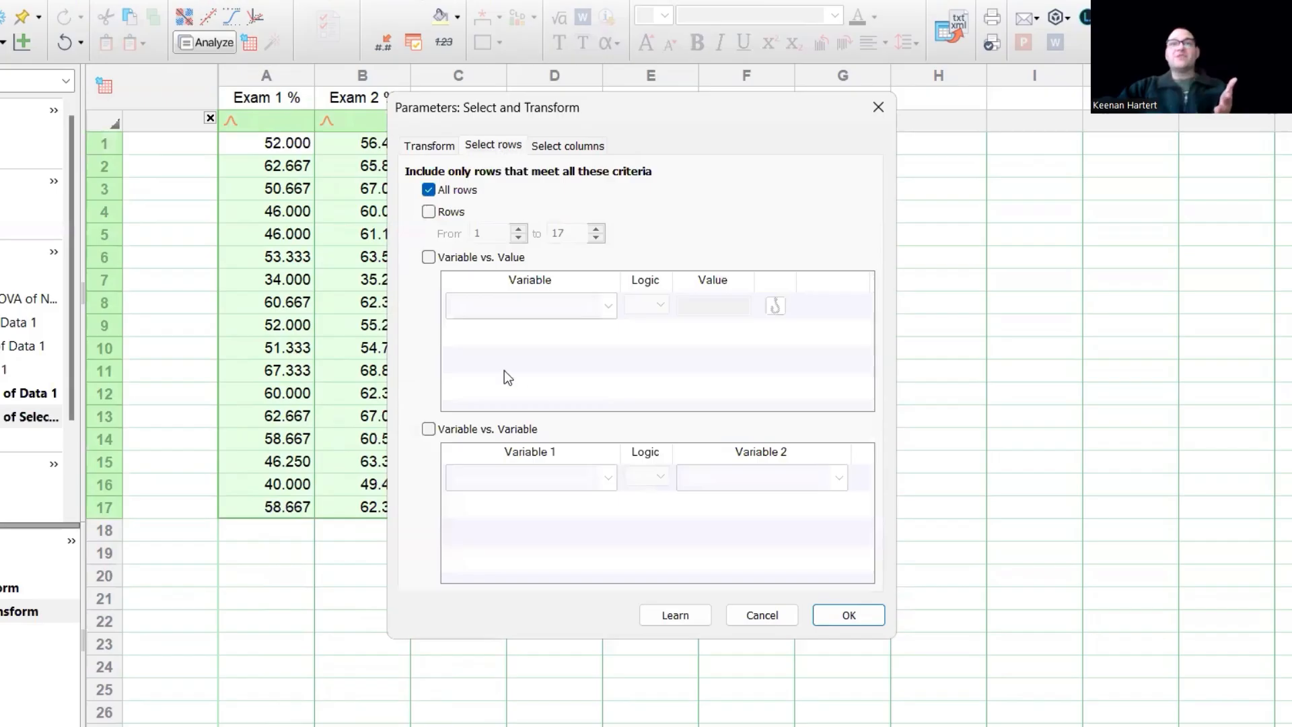
{"action": "left_click", "coordinate": [445, 428]}
{"action": "left_click", "coordinate": [534, 479]}
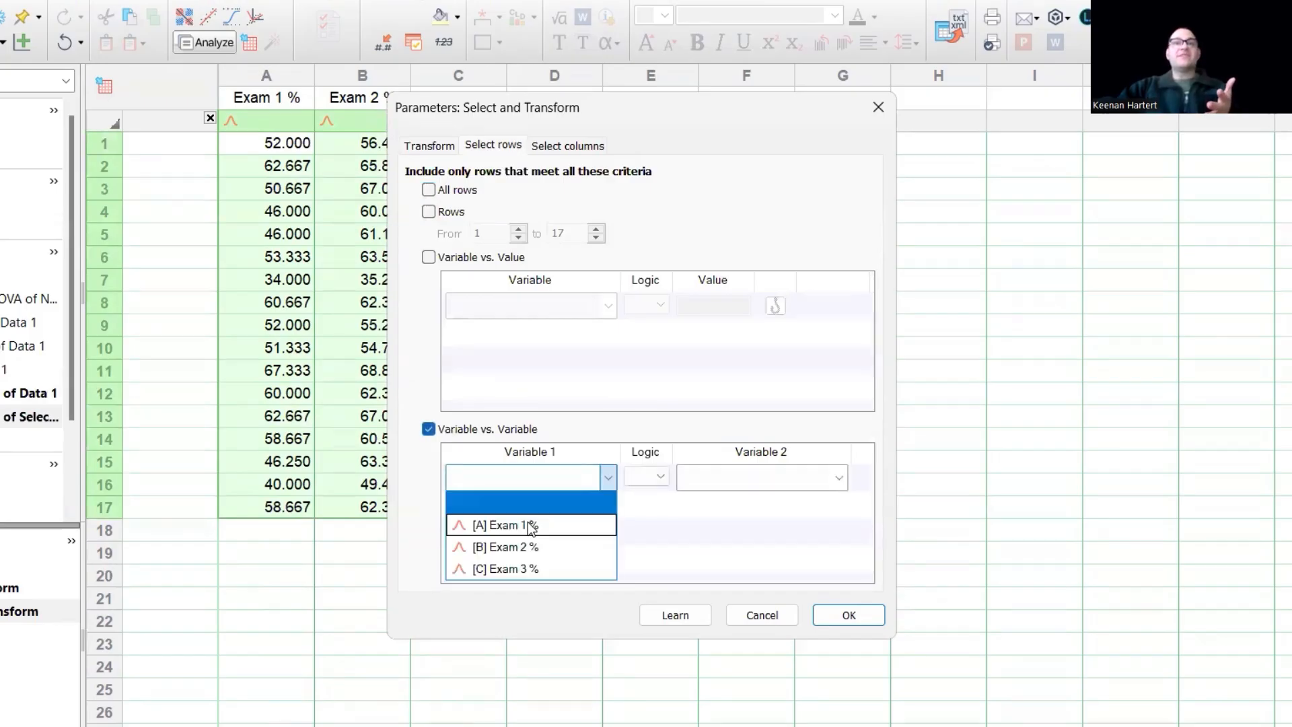
{"action": "left_click", "coordinate": [532, 527]}
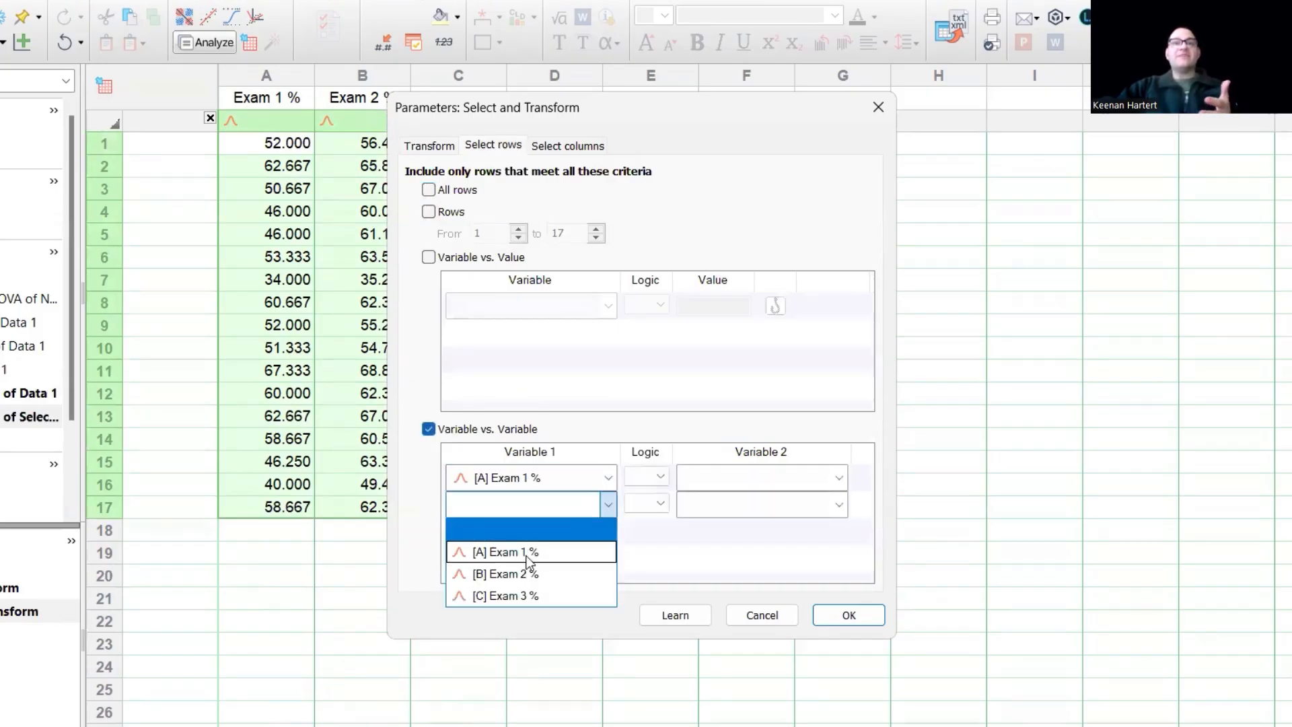
{"action": "left_click", "coordinate": [526, 552]}
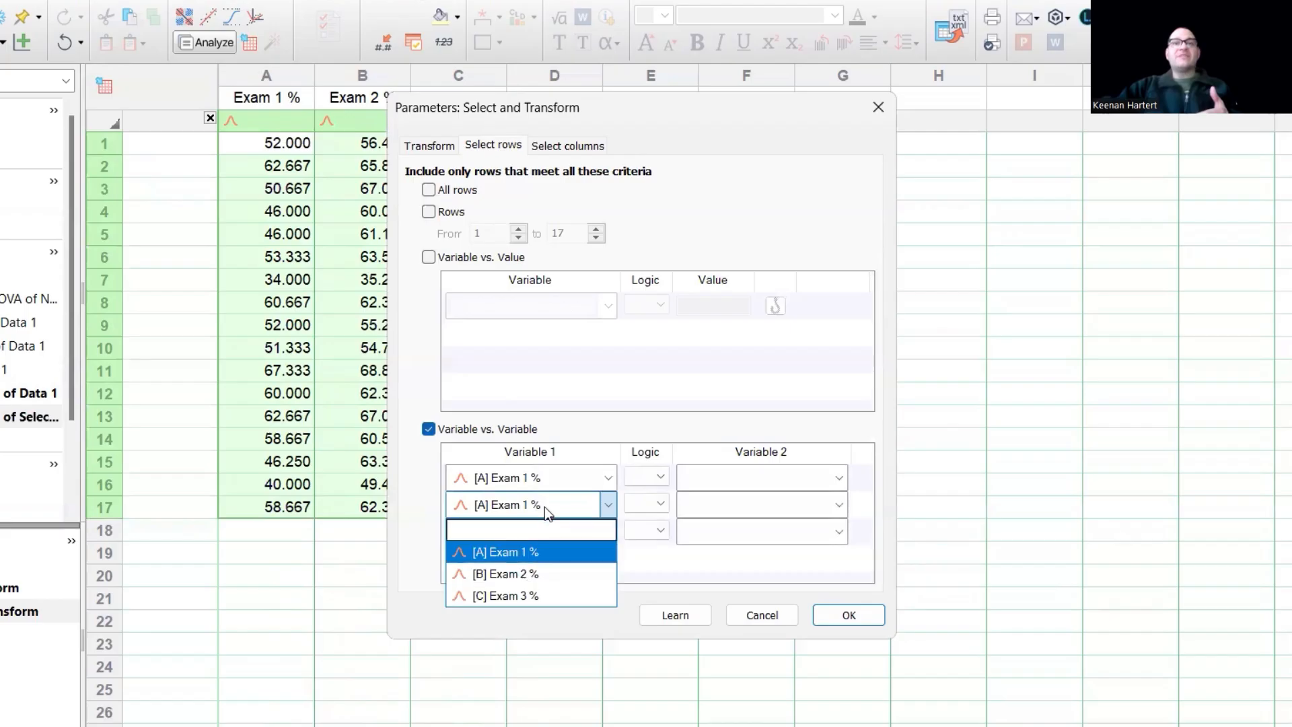
{"action": "left_click", "coordinate": [647, 505]}
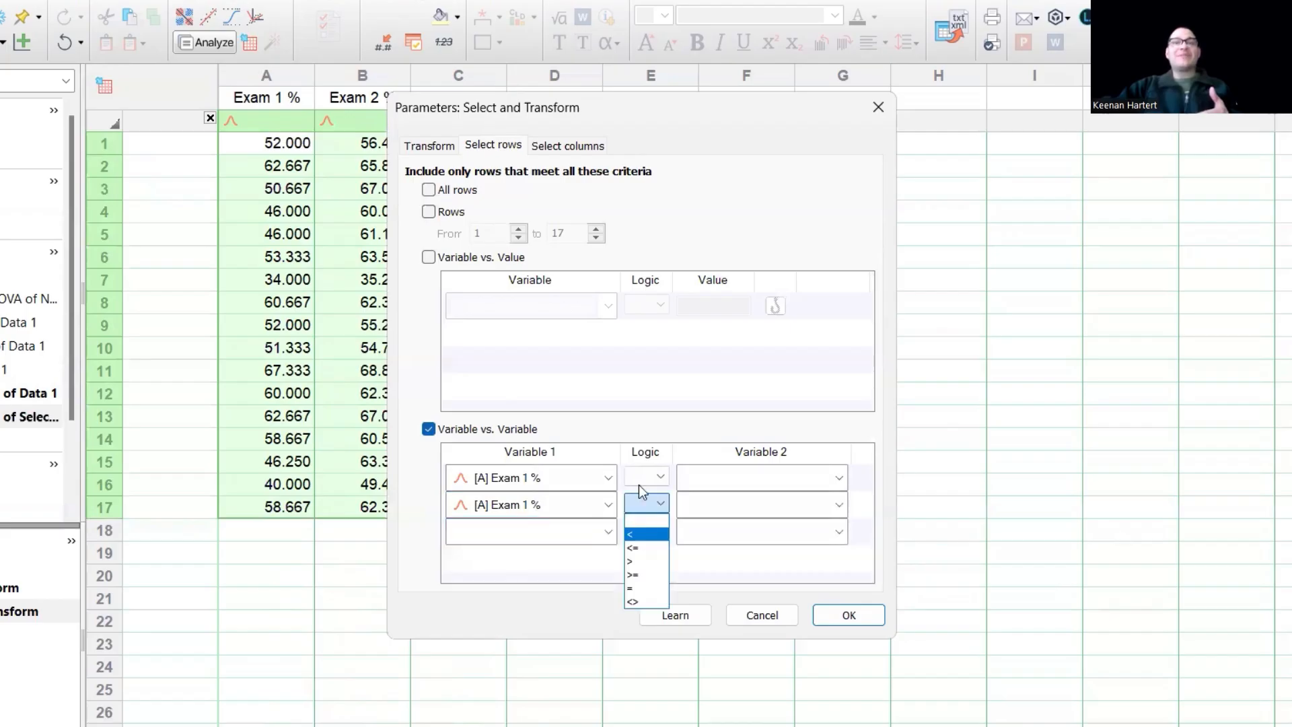
{"action": "left_click", "coordinate": [702, 475]}
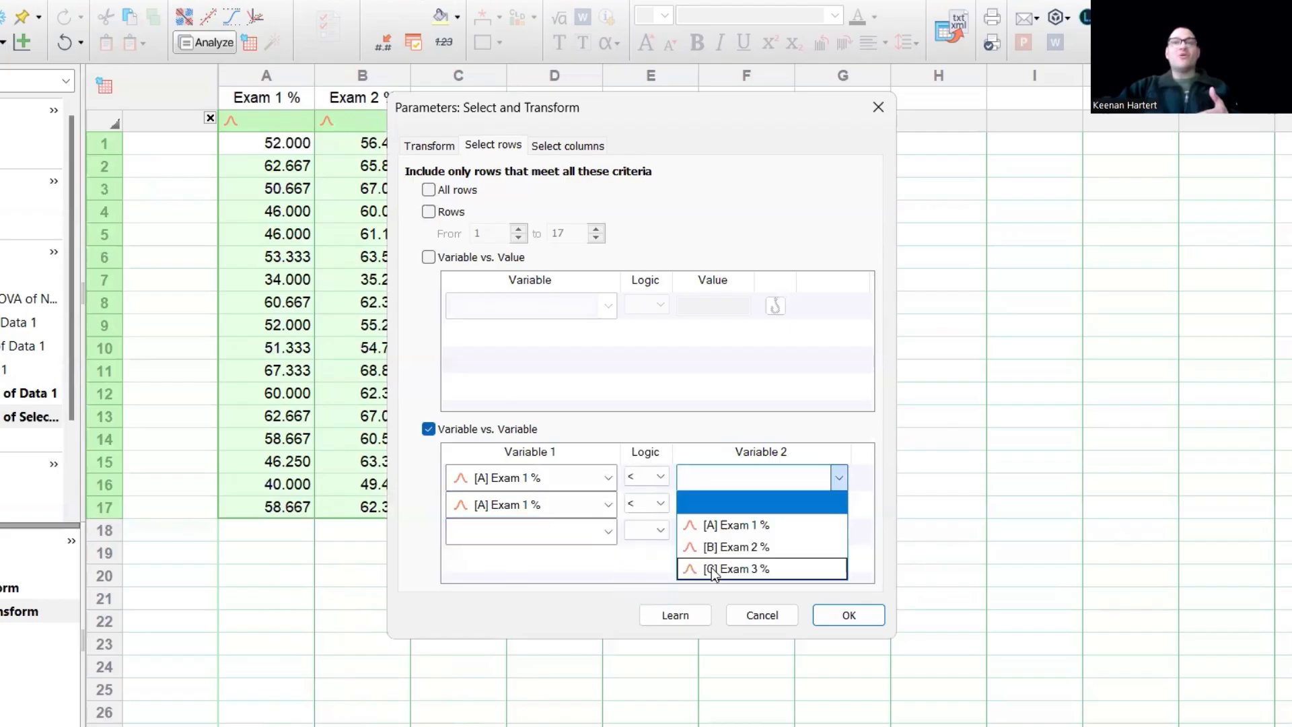
{"action": "left_click", "coordinate": [711, 569]}
{"action": "left_click", "coordinate": [725, 513]}
{"action": "left_click", "coordinate": [728, 593]}
{"action": "left_click", "coordinate": [719, 481]}
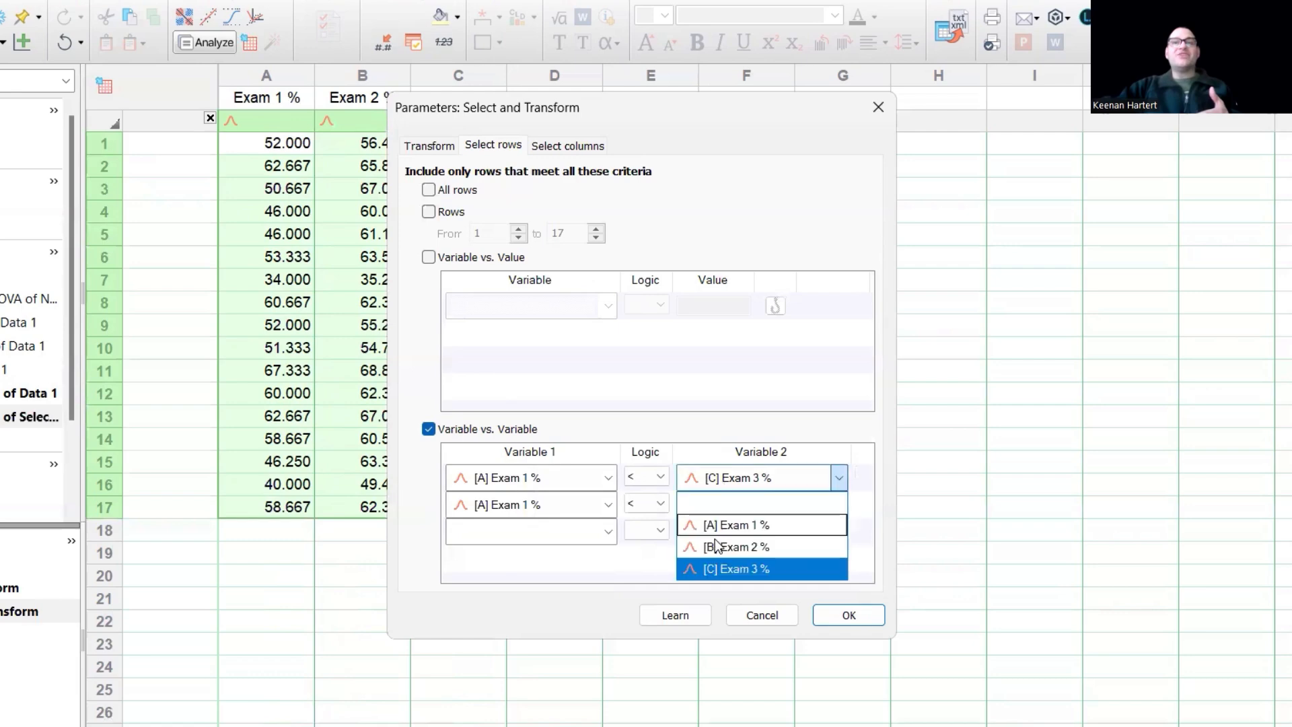
{"action": "left_click", "coordinate": [717, 547]}
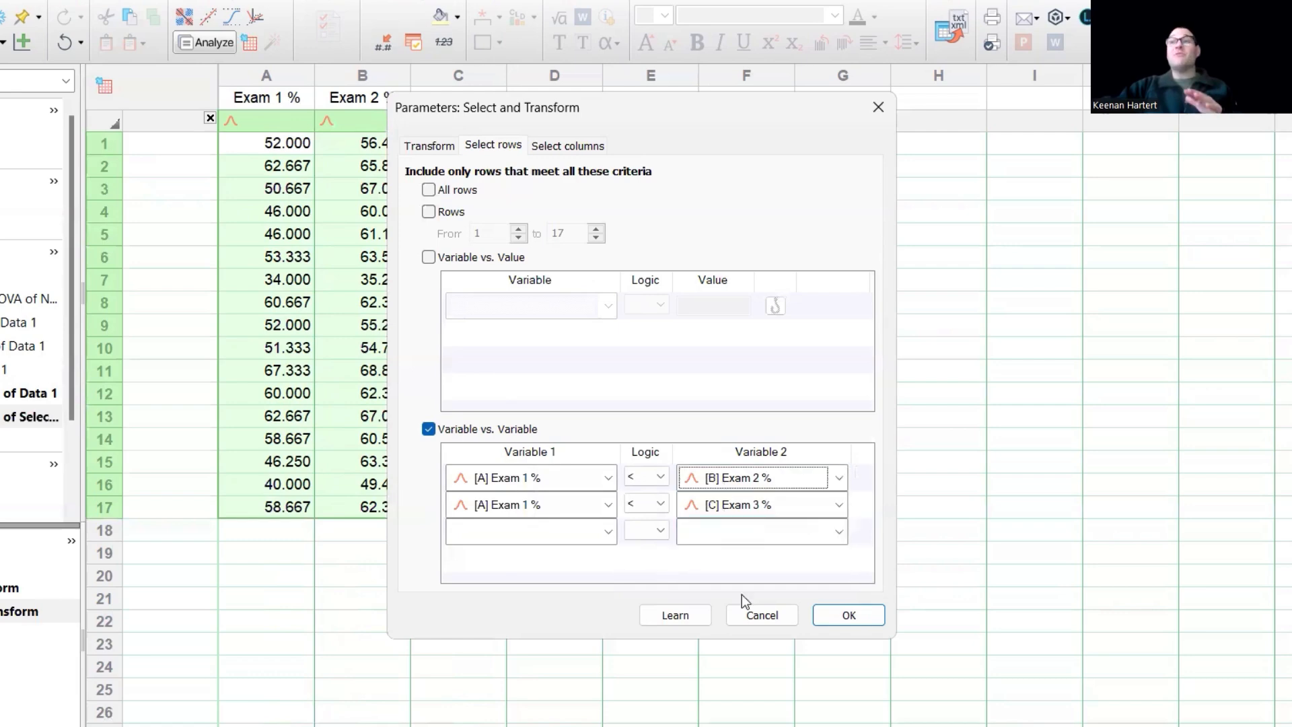
{"action": "left_click", "coordinate": [846, 615]}
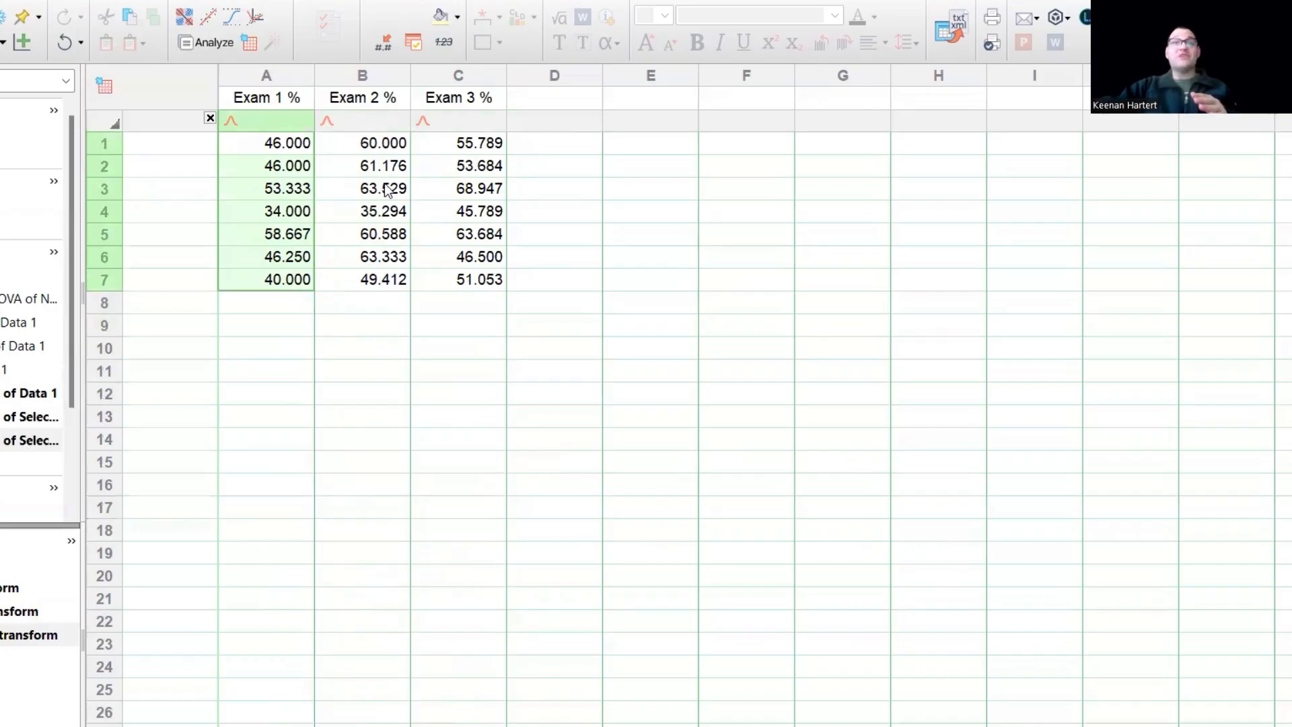
{"action": "left_click_drag", "start_coordinate": [391, 143], "coordinate": [471, 281]}
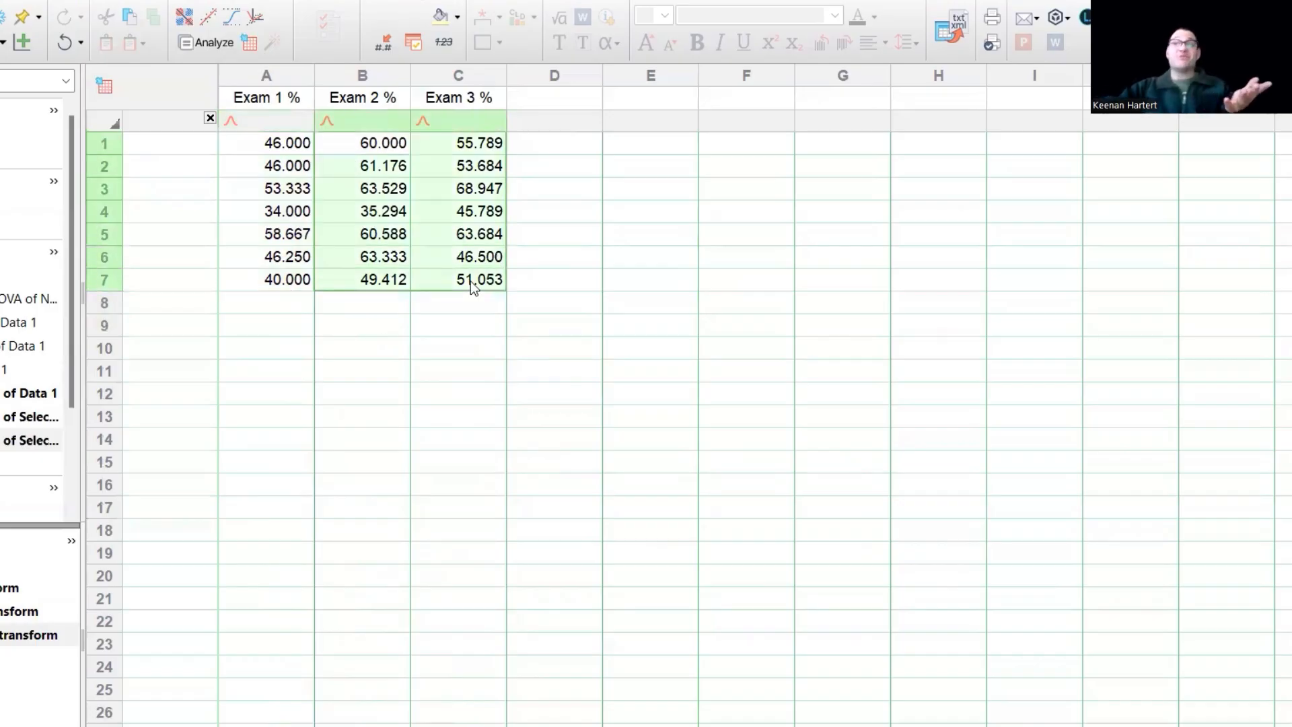
{"action": "left_click", "coordinate": [359, 355]}
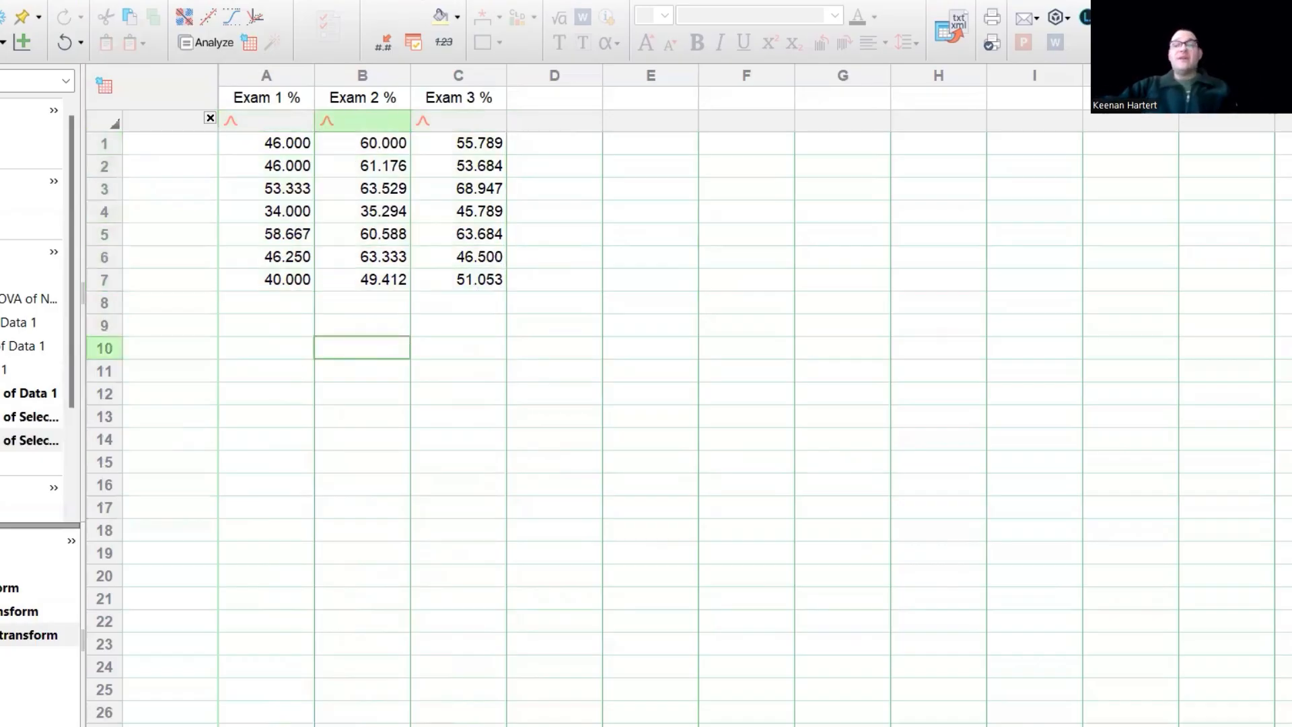
{"action": "mouse_move", "coordinate": [5, 394]}
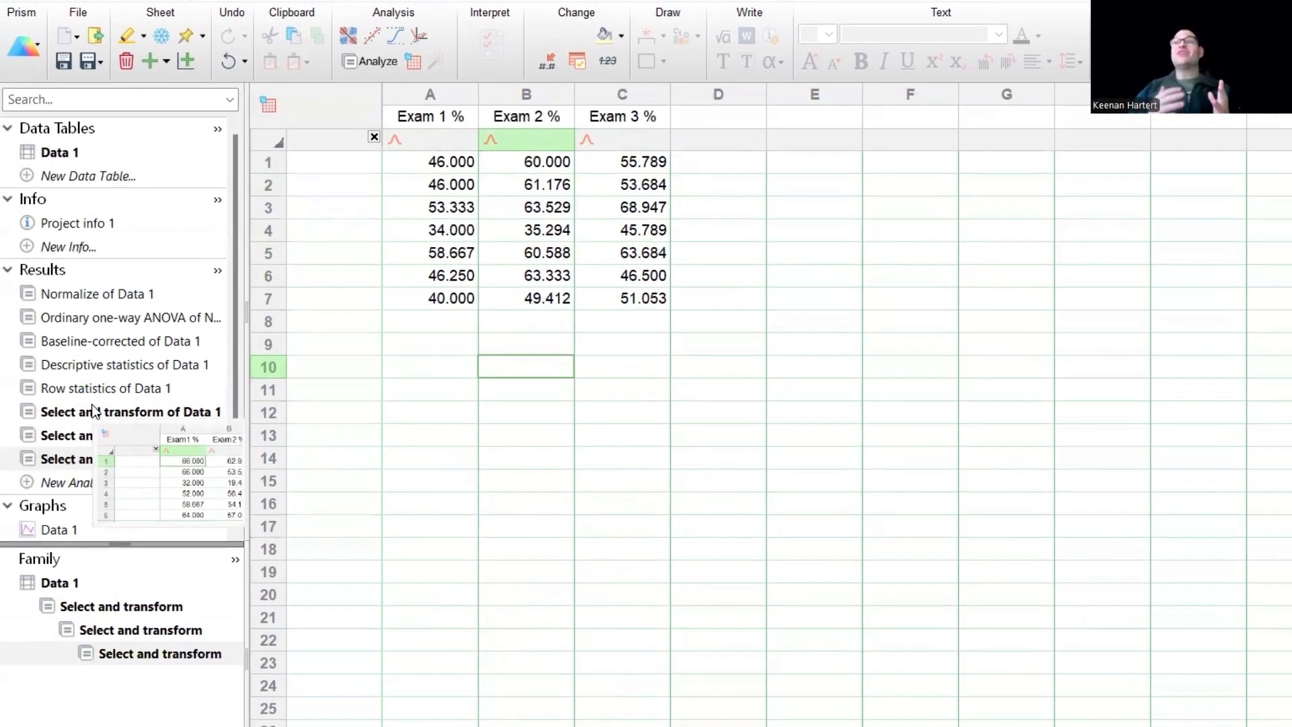
- Reopen the Data 1 table, check row 6's Exam 2 % value, and select all three exam columns
{"action": "left_click", "coordinate": [91, 162]}
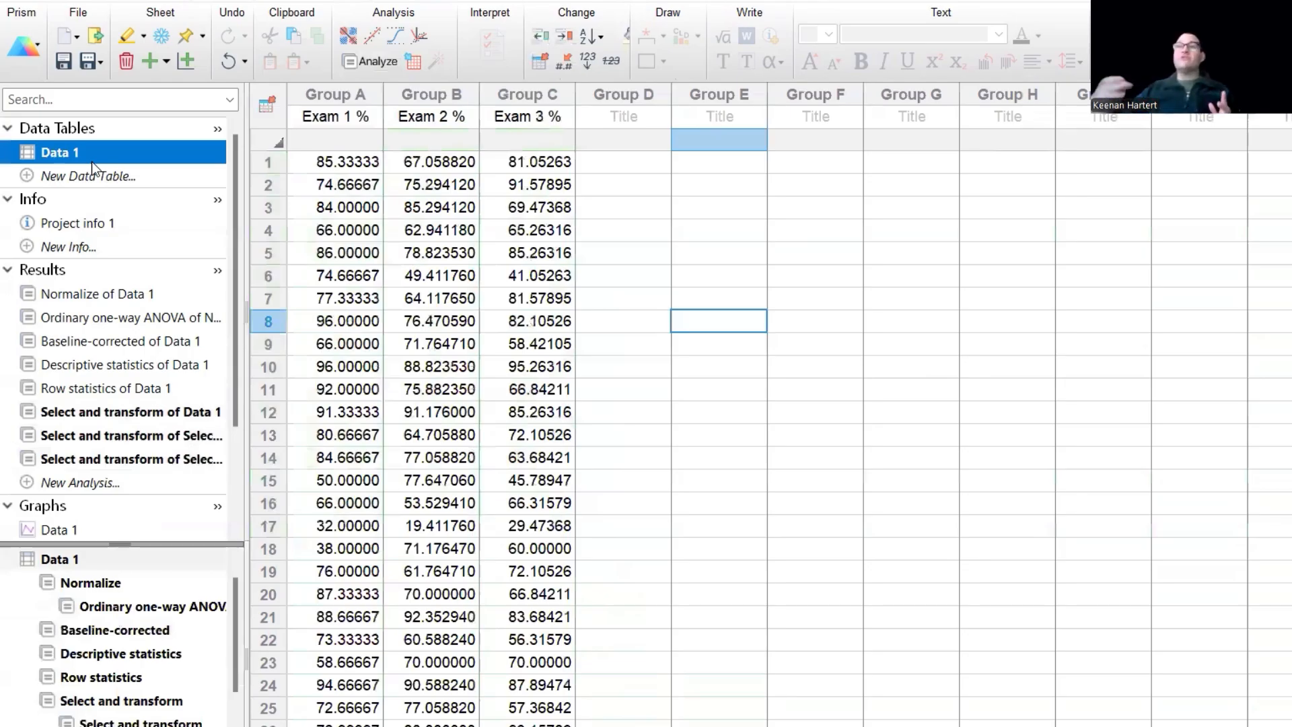
{"action": "left_click", "coordinate": [350, 298]}
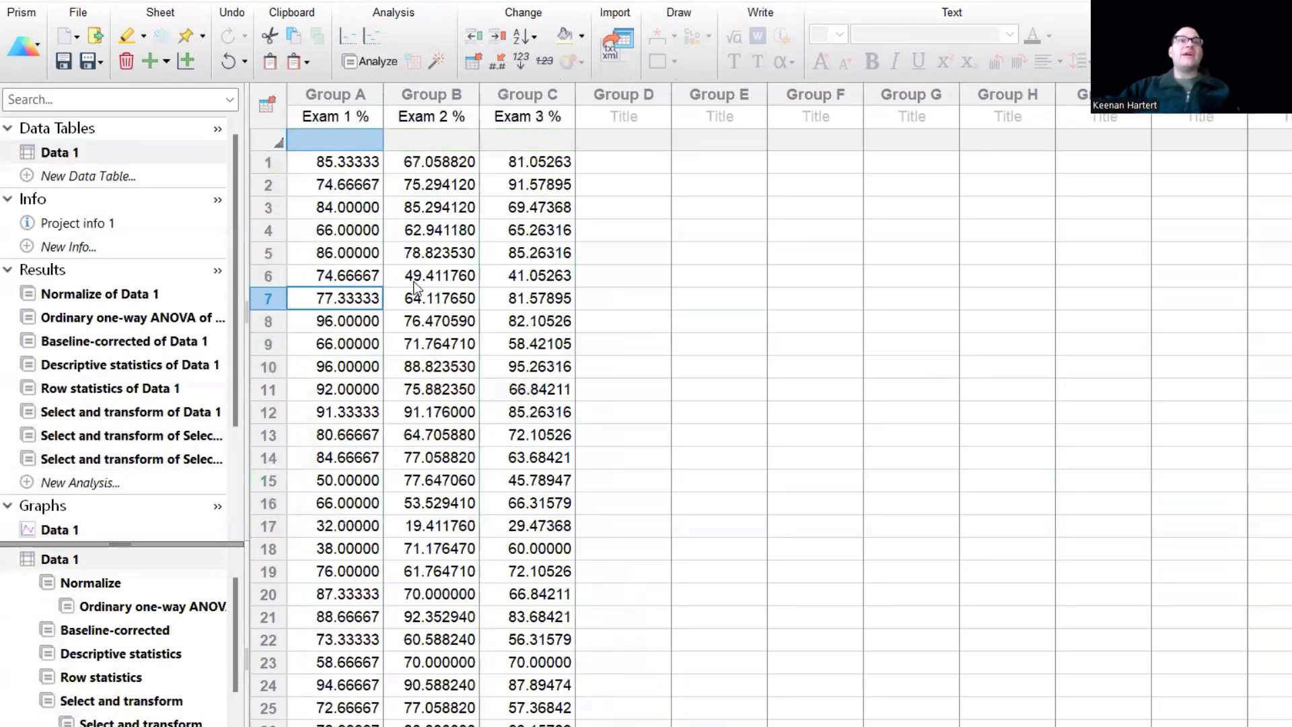
{"action": "double_click", "coordinate": [404, 273]}
{"action": "left_click_drag", "start_coordinate": [337, 140], "coordinate": [490, 140]}
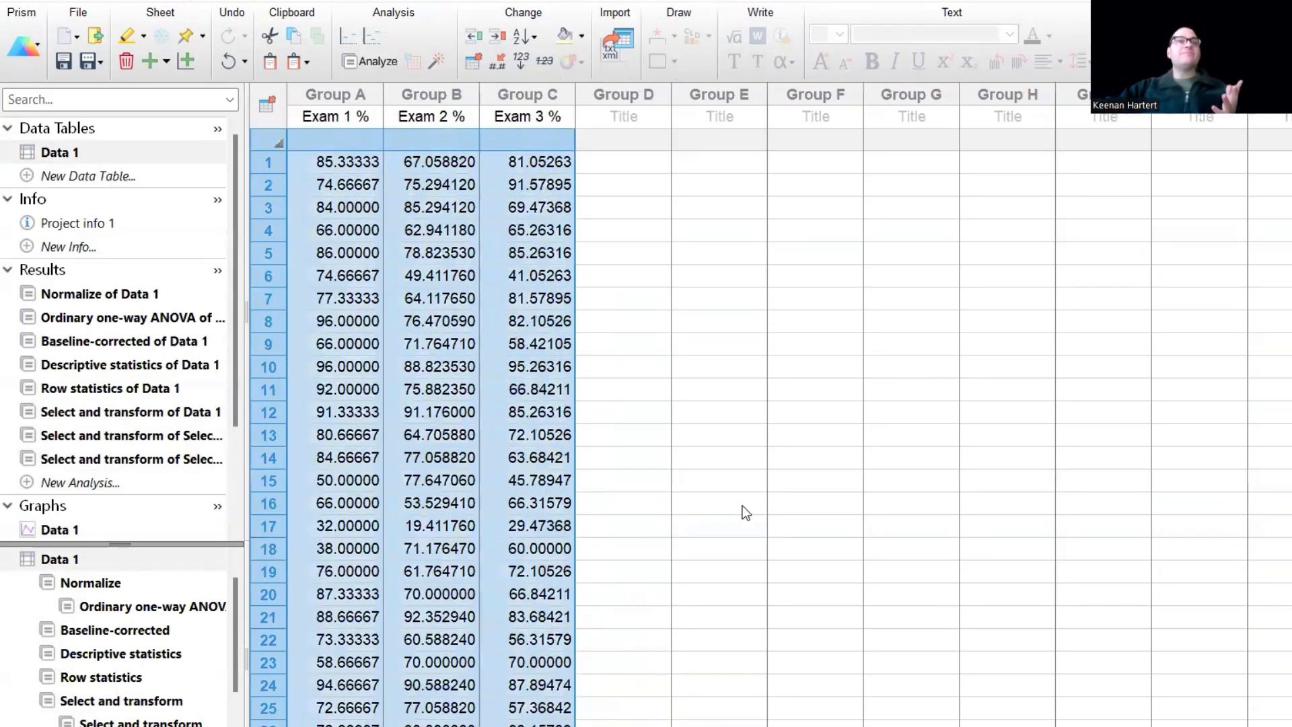